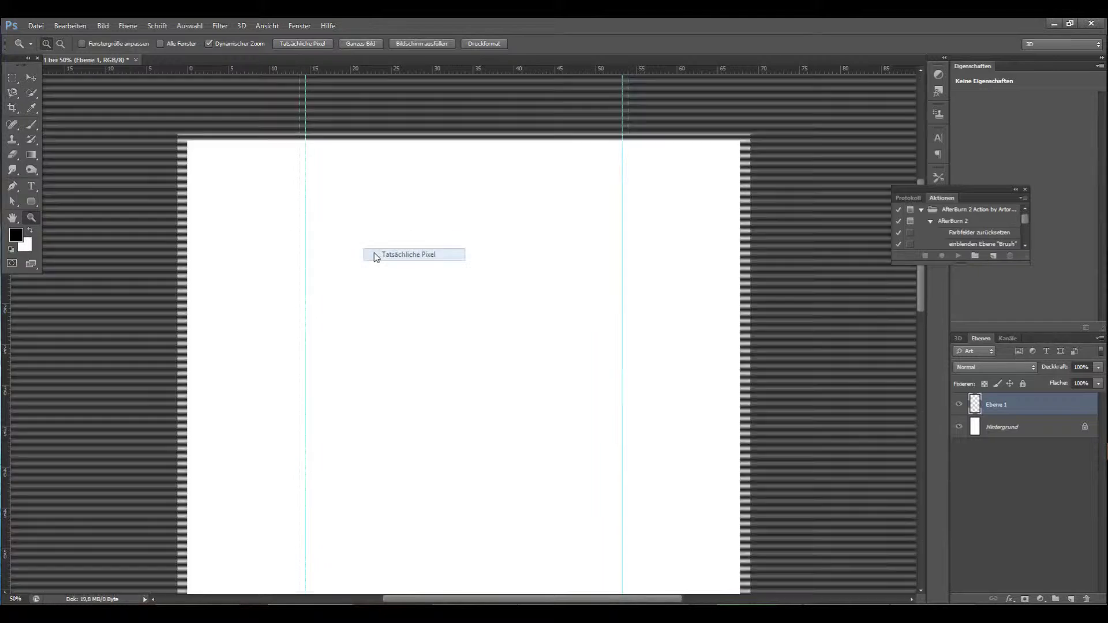
Step: Fill a marquee band across the top of the page with a black gradient preset
key(ctrl+1)
key(ctrl+0)
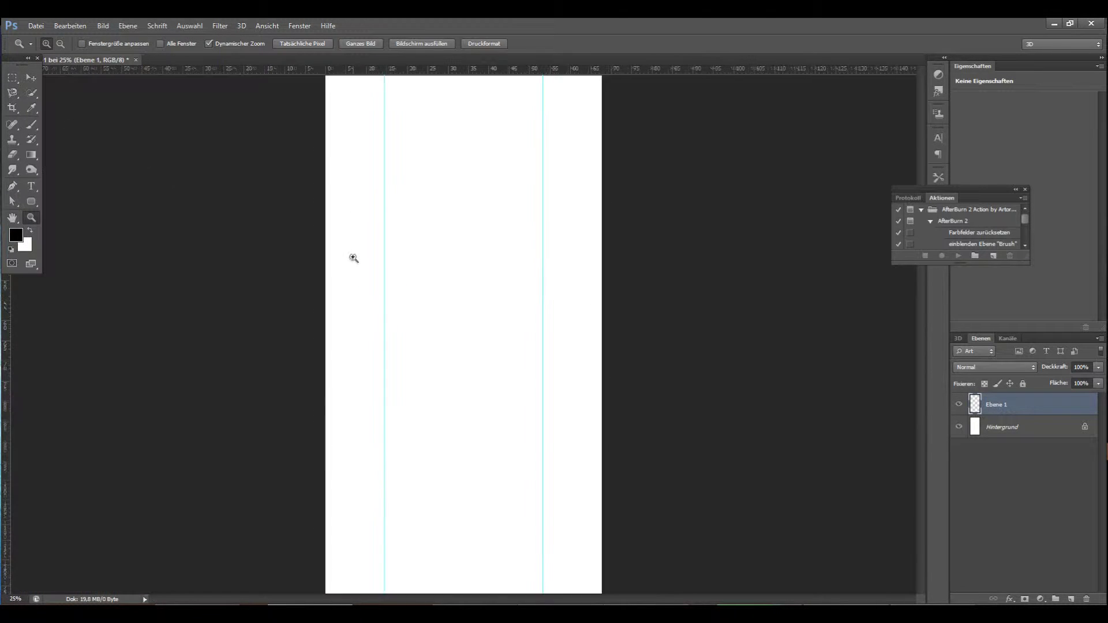
key(ctrl+1)
key(ctrl+0)
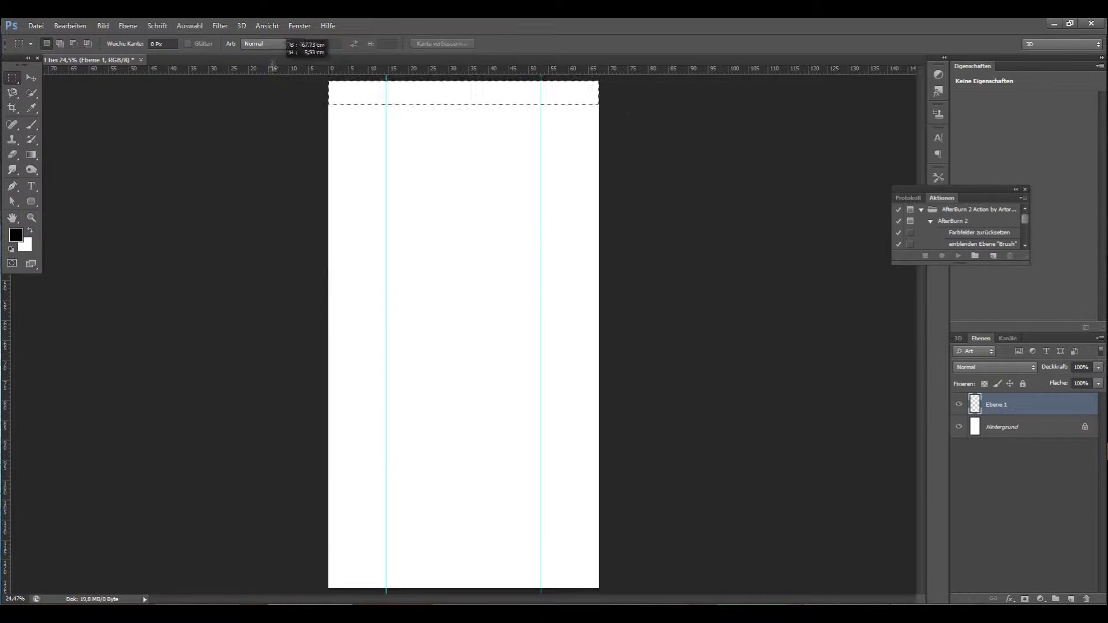
key(ctrl+1)
key(m)
scroll(231, 318, up, 5)
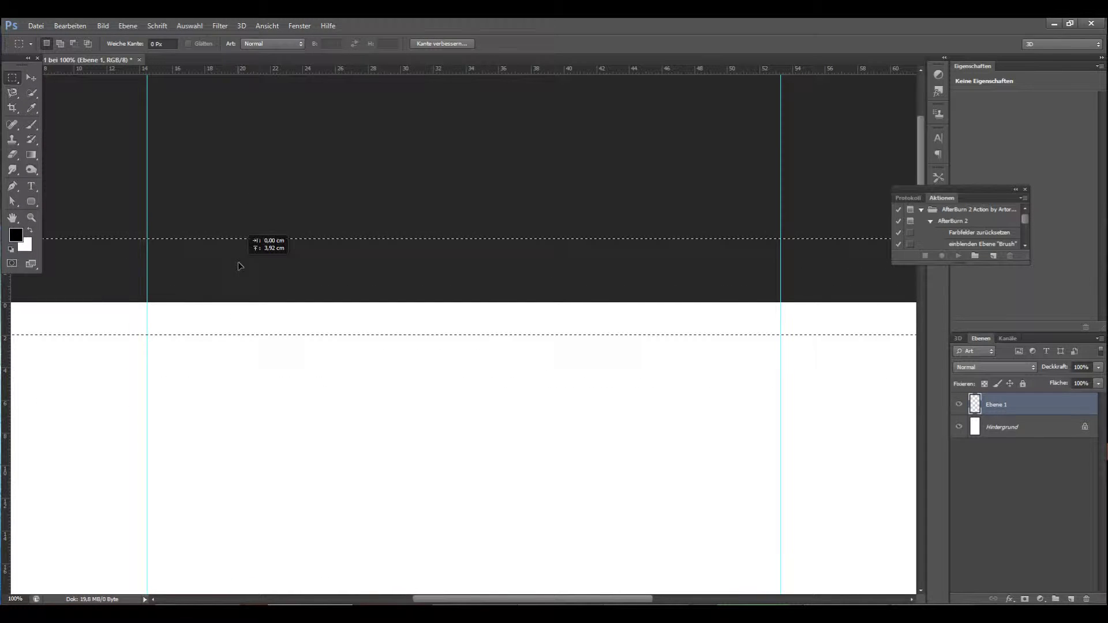
key(g)
click(83, 43)
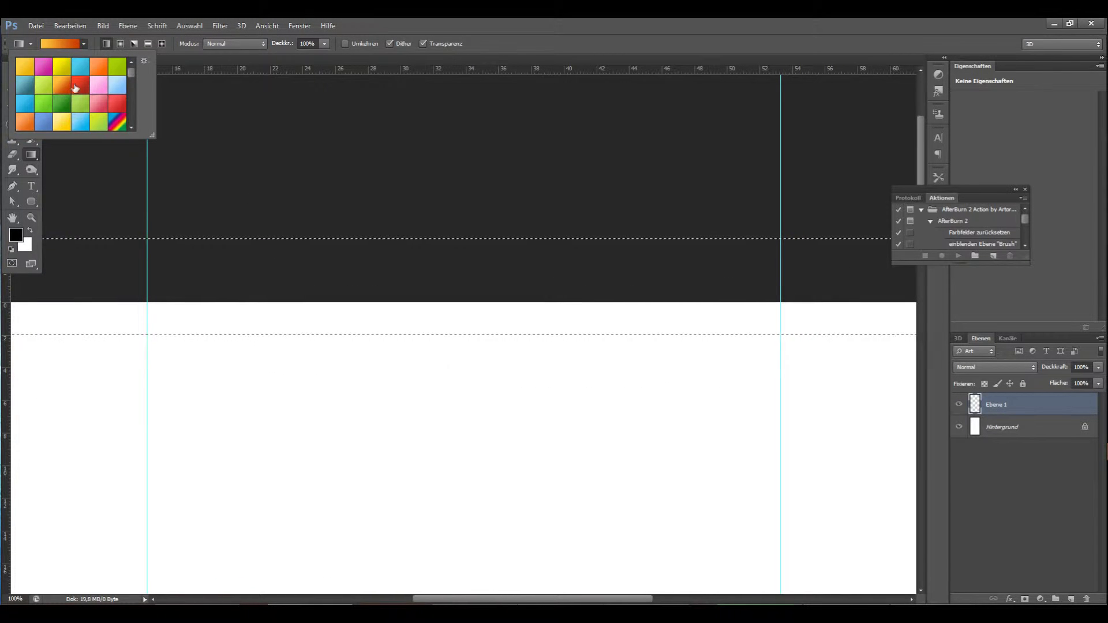
scroll(75, 88, up, 3)
double_click(43, 67)
drag(227, 303, 227, 333)
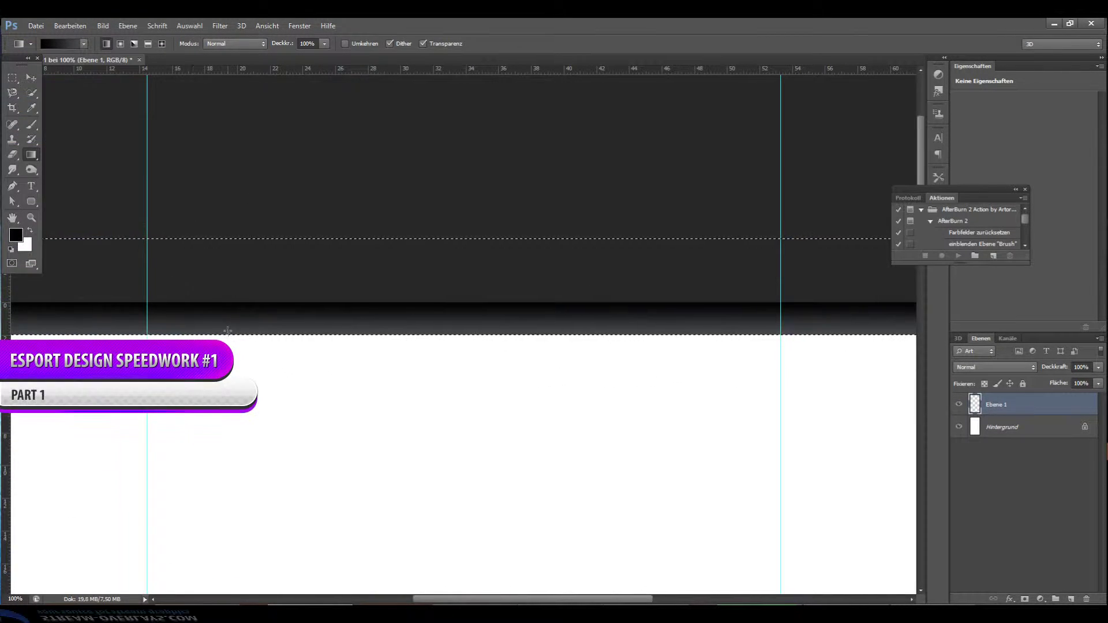
Step: Clear the selection, duplicate the gradient layer and make the original layer active
click(190, 25)
click(199, 48)
key(ctrl+j)
key(v)
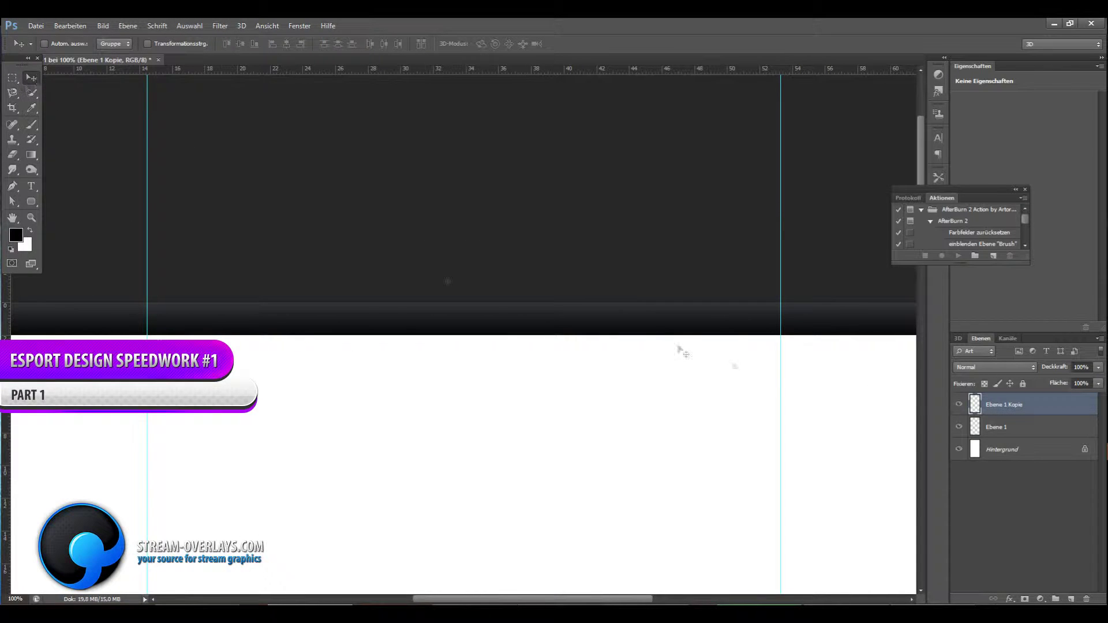
click(979, 433)
ctrl+click(975, 427)
Step: Draw a yellow-orange gradient line along the band's bottom edge, then deselect
key(g)
click(84, 44)
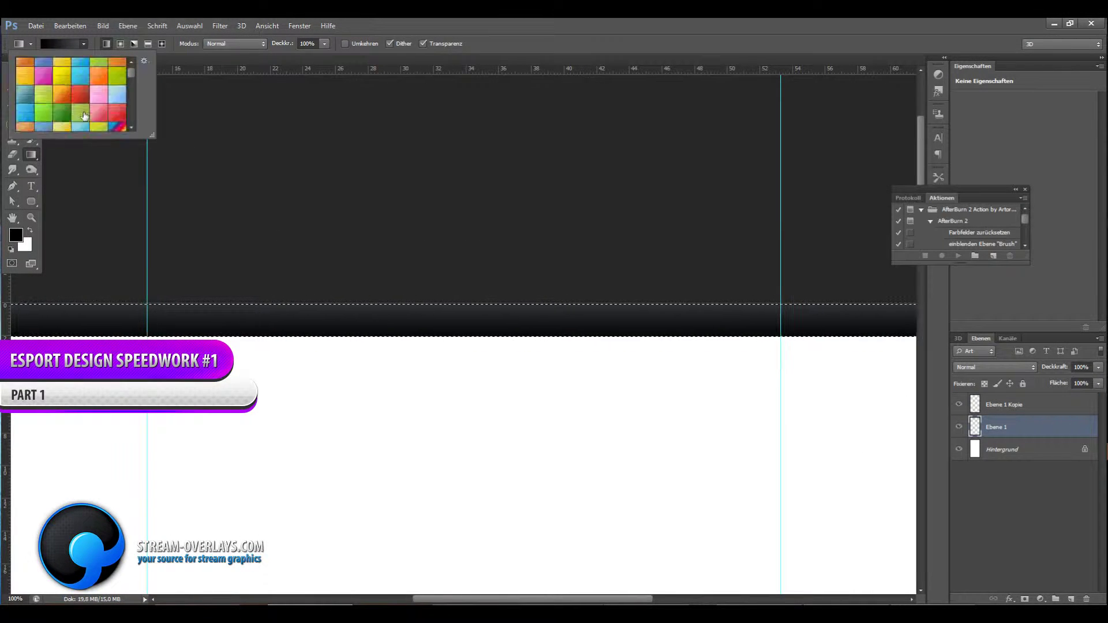
scroll(79, 111, down, 2)
click(80, 104)
drag(240, 255, 292, 277)
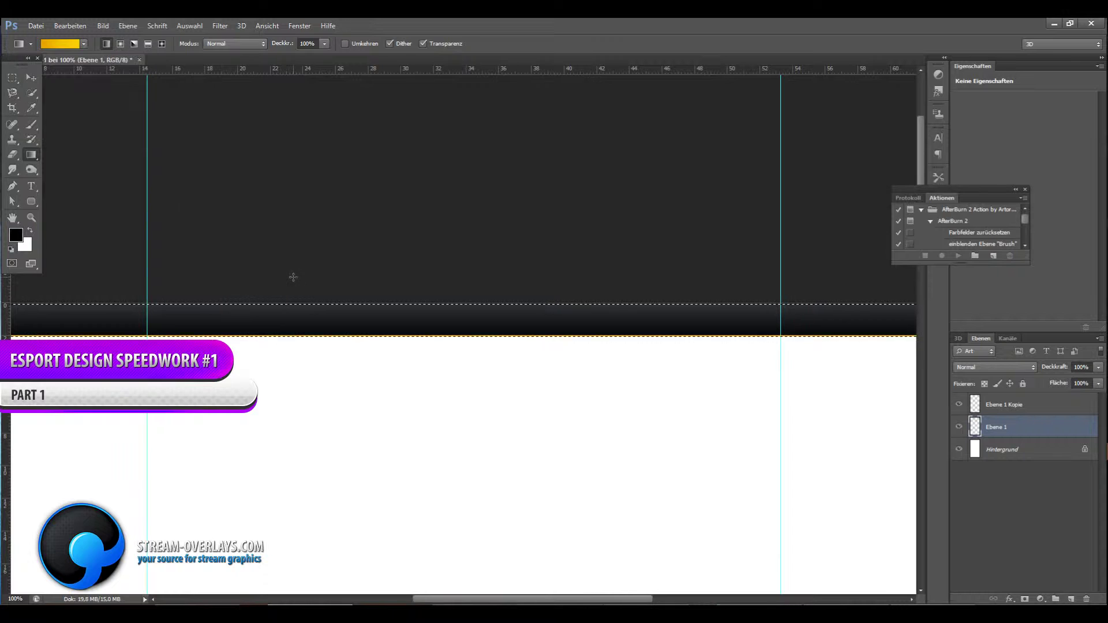
click(189, 26)
click(183, 45)
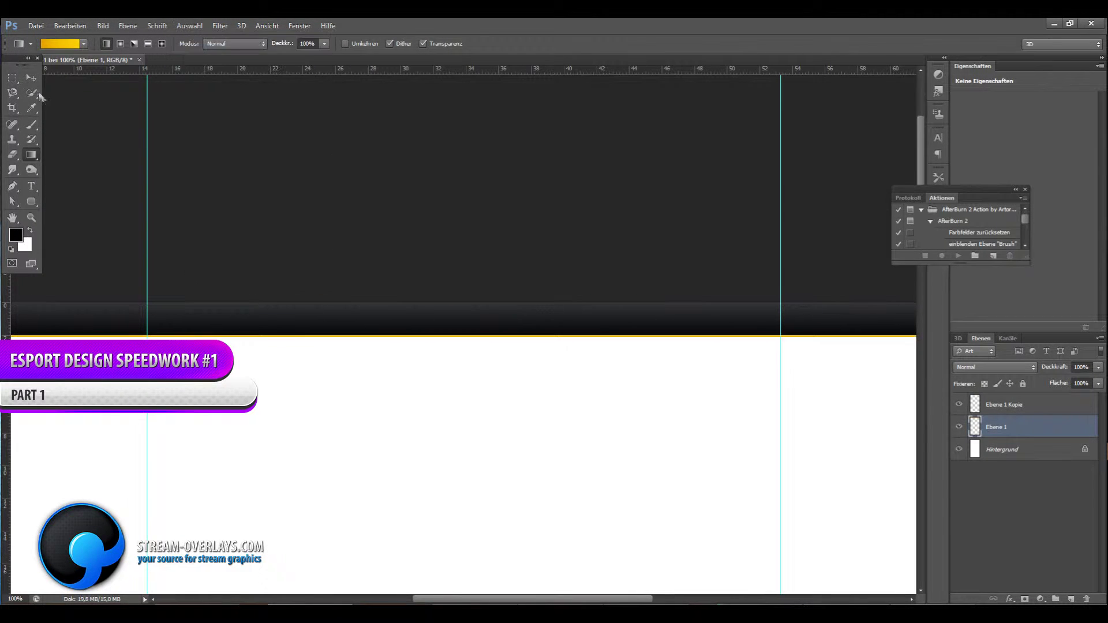
key(ctrl+d)
click(31, 218)
Step: Select the header band and set up a larger Burn brush for shadows
key(ctrl+minus)
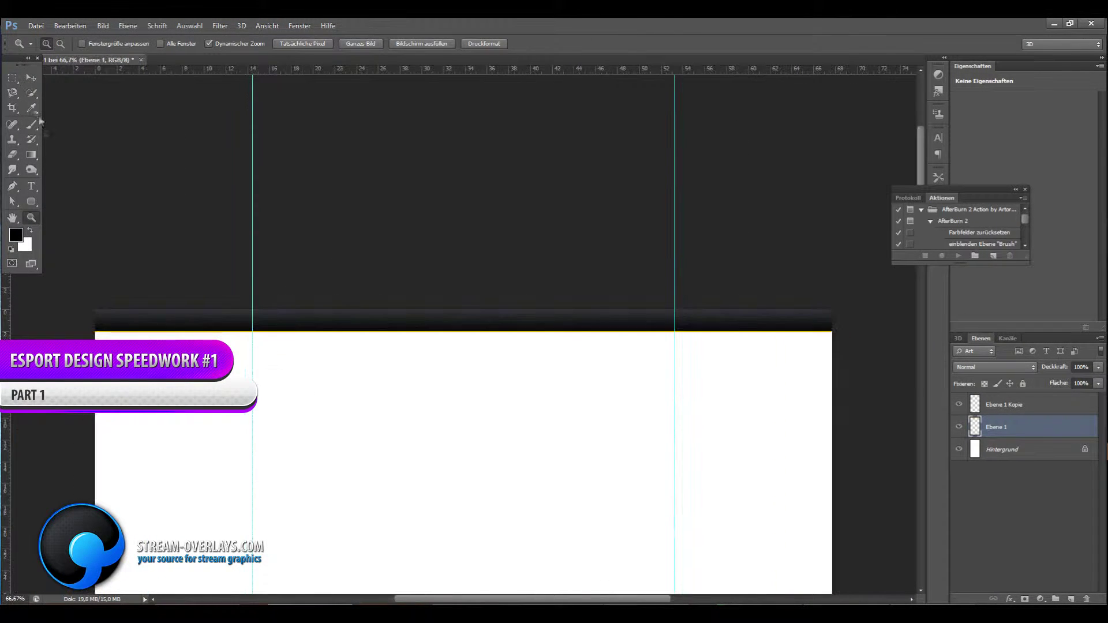
key(m)
drag(95, 319, 832, 371)
key(alt+bracketright)
key(o)
click(59, 43)
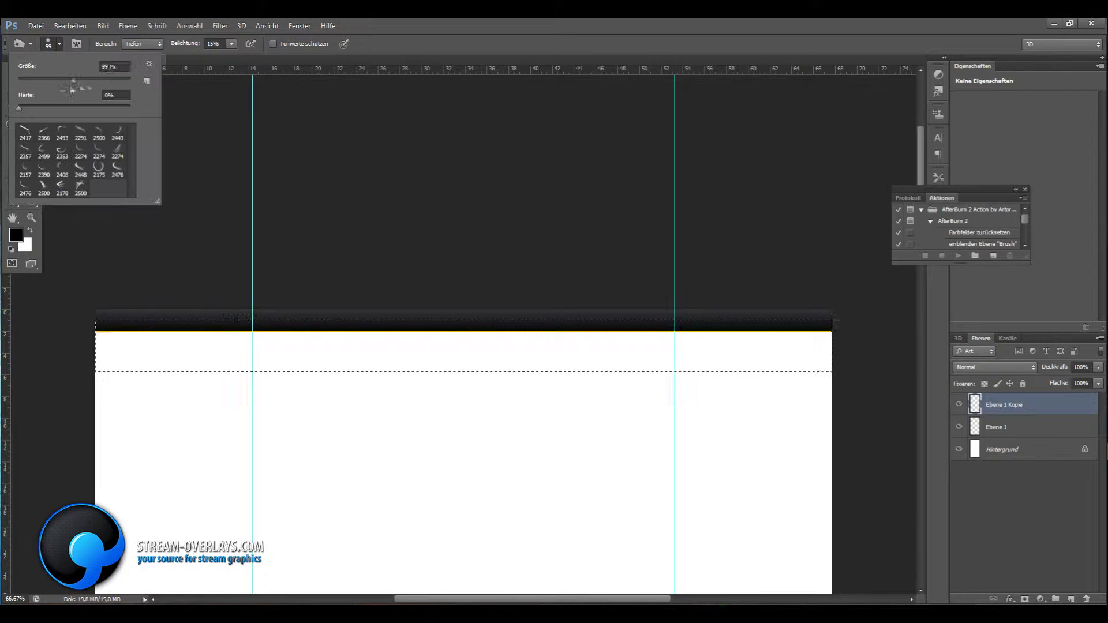
drag(75, 64, 109, 64)
key(Return)
key(alt+shift+s)
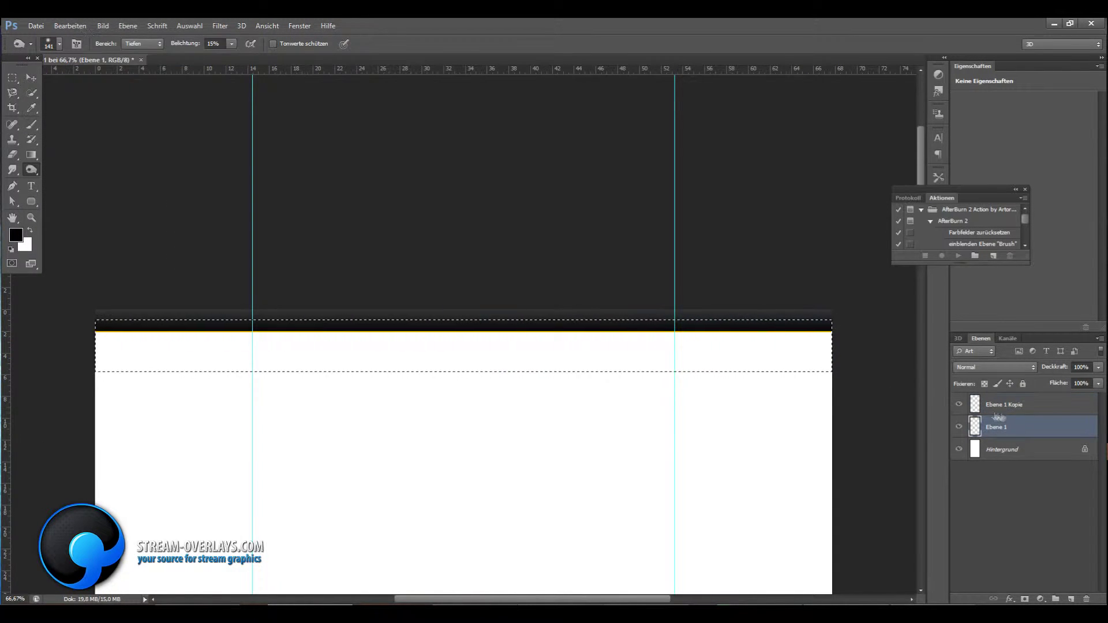
Step: Darken the band's shading, clear the selection, and view the page at actual pixels
key(ctrl+a)
key(z)
key(ctrl+plus)
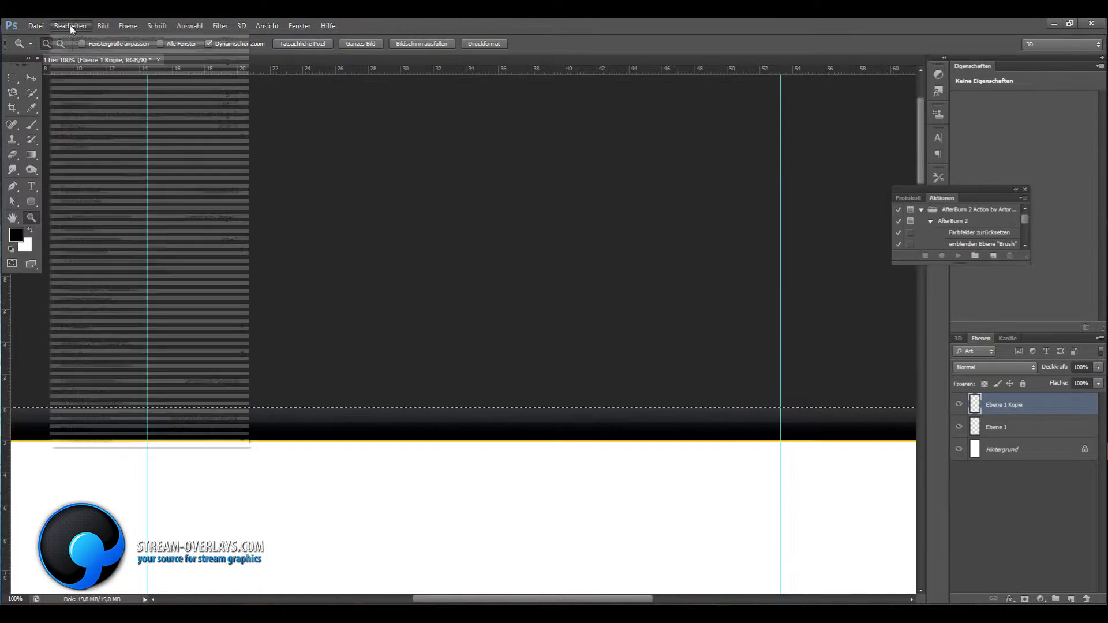
key(ctrl+alt+z)
key(ctrl+minus)
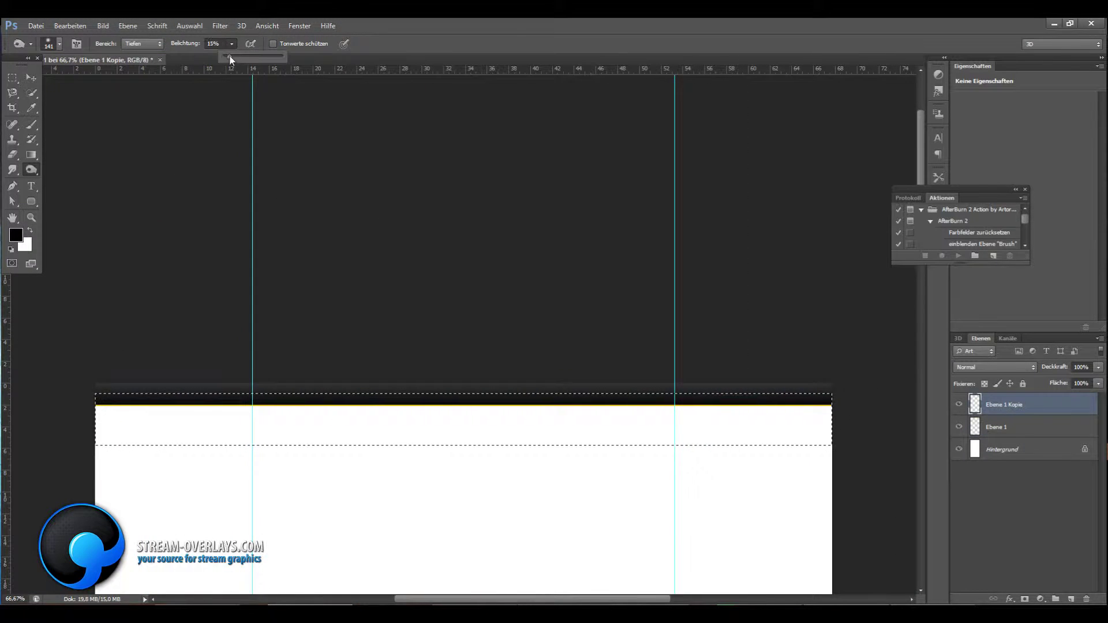
click(190, 26)
click(208, 49)
right_click(404, 395)
click(422, 413)
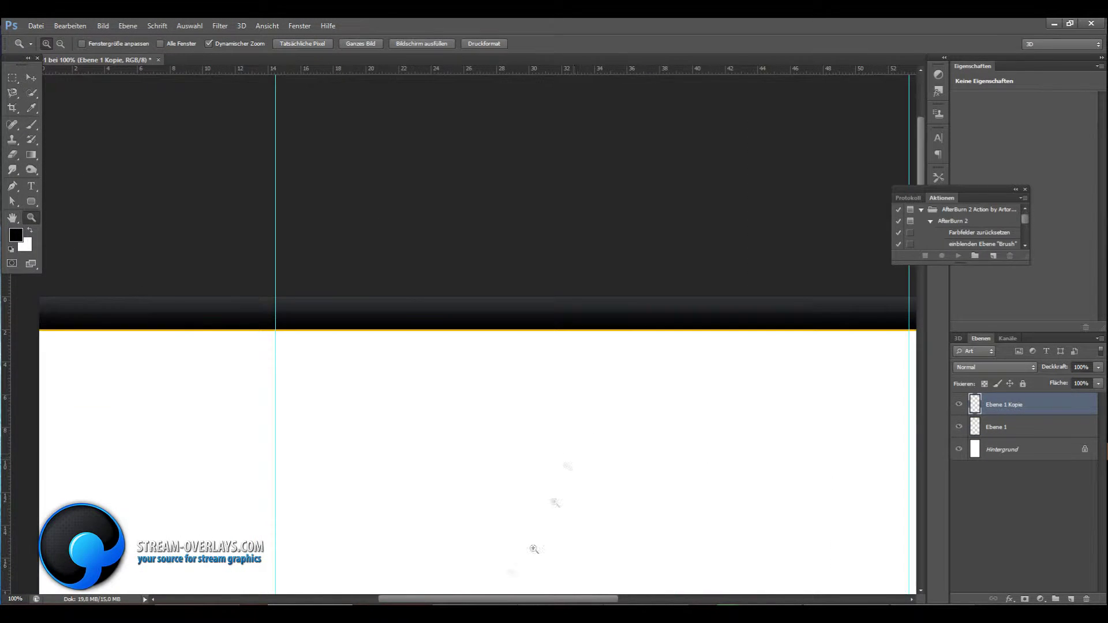
Step: Make white the foreground colour and start a text line at the bar's left
right_click(187, 316)
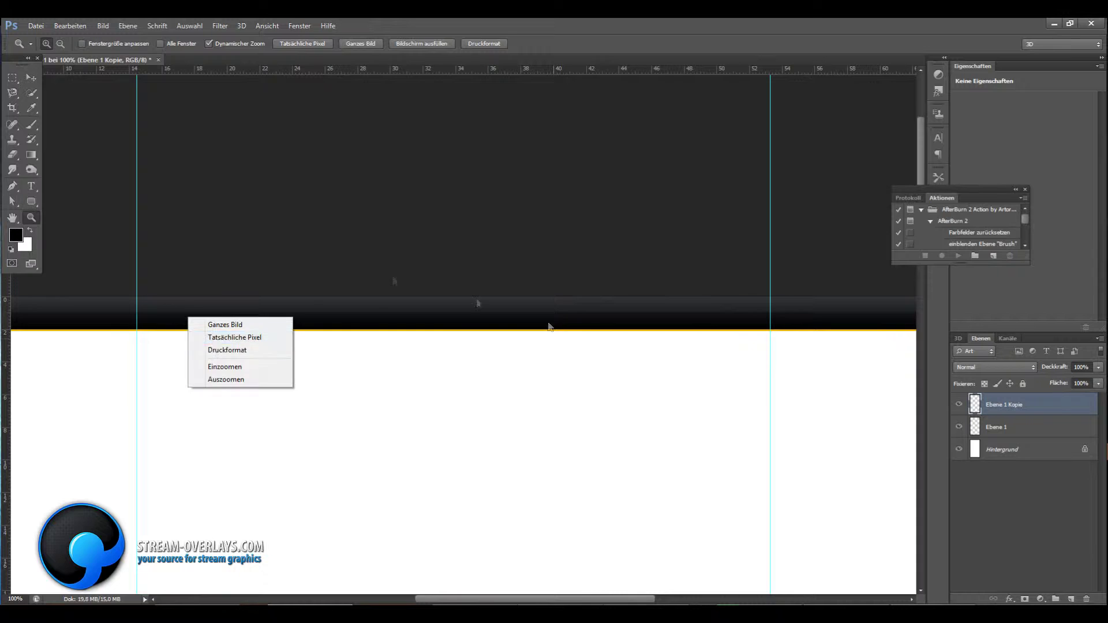
key(Escape)
key(t)
key(x)
click(173, 308)
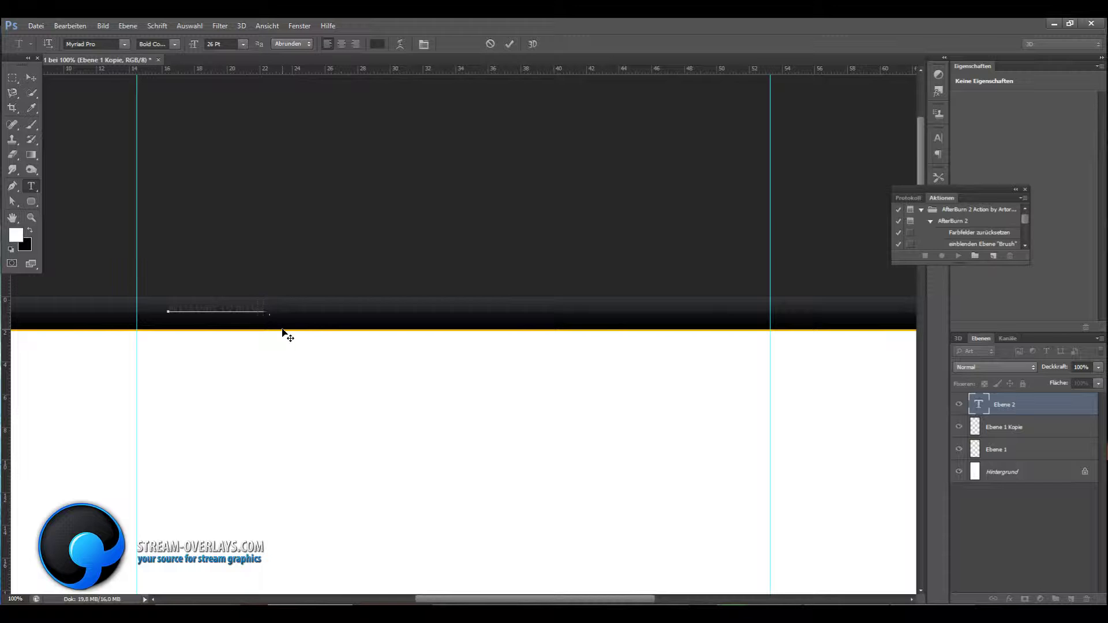
Step: Commit and nudge the header text, append '.COM', and set it to 12 pt
key(ctrl+Return)
key(v)
drag(193, 316, 195, 320)
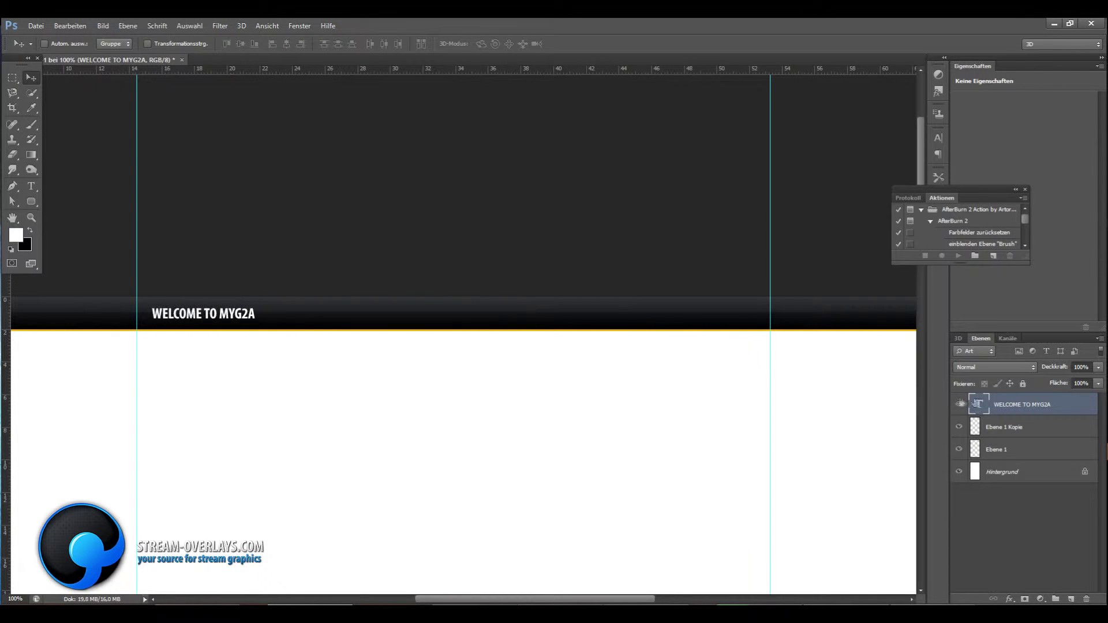
double_click(253, 315)
text(.COM)
key(ctrl+a)
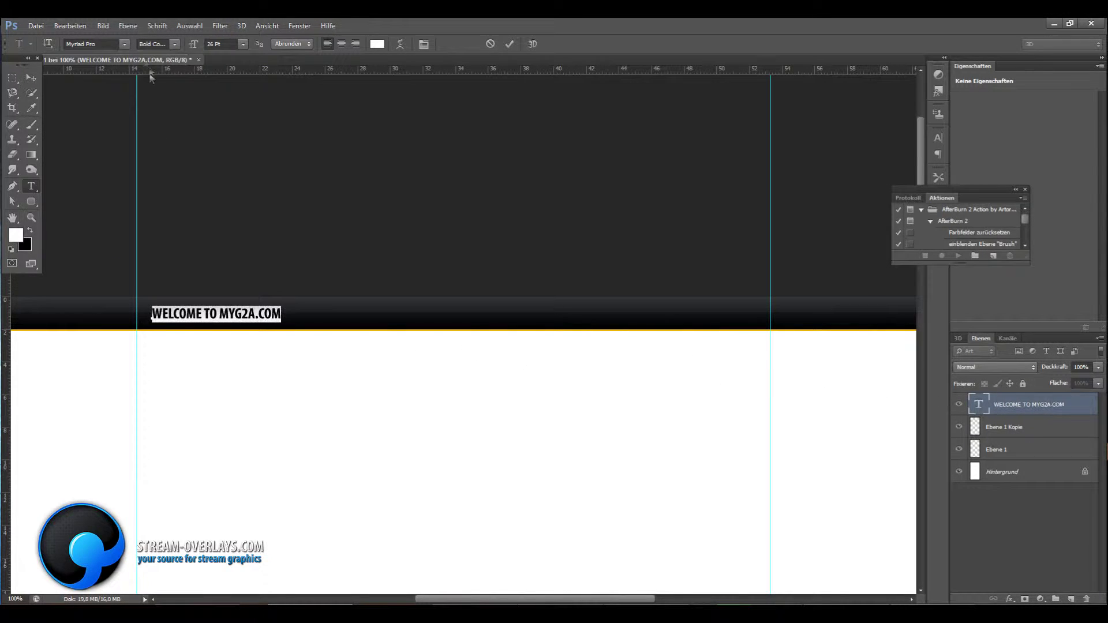
click(222, 44)
text(12)
key(ctrl+Return)
key(v)
Step: Recolour MYG2A.COM with the orange of the line and view at actual pixels
double_click(215, 314)
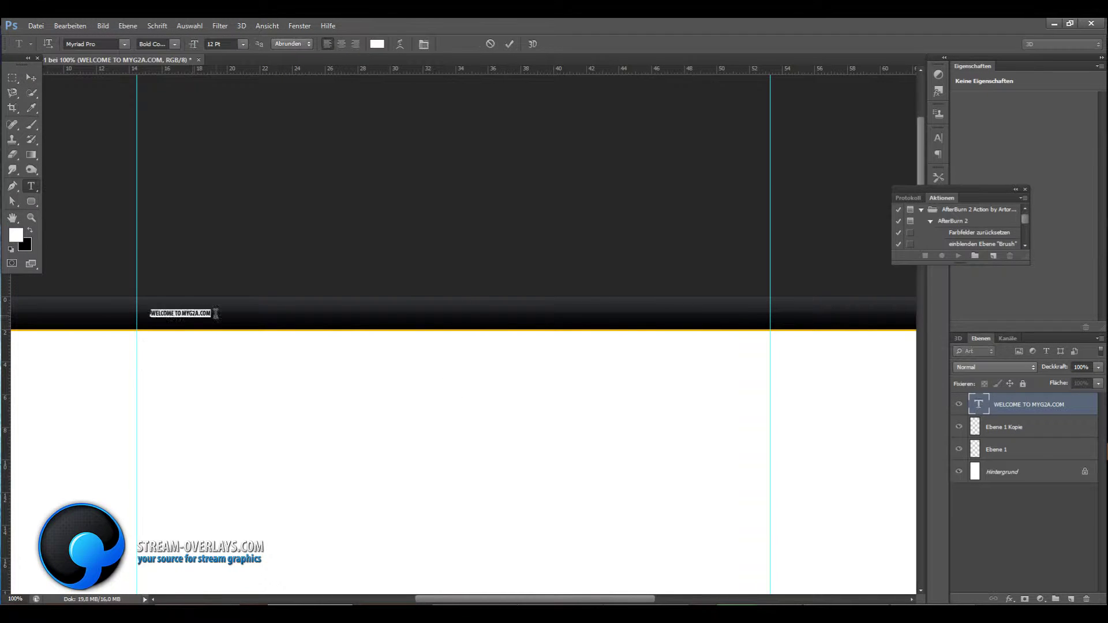
click(229, 329)
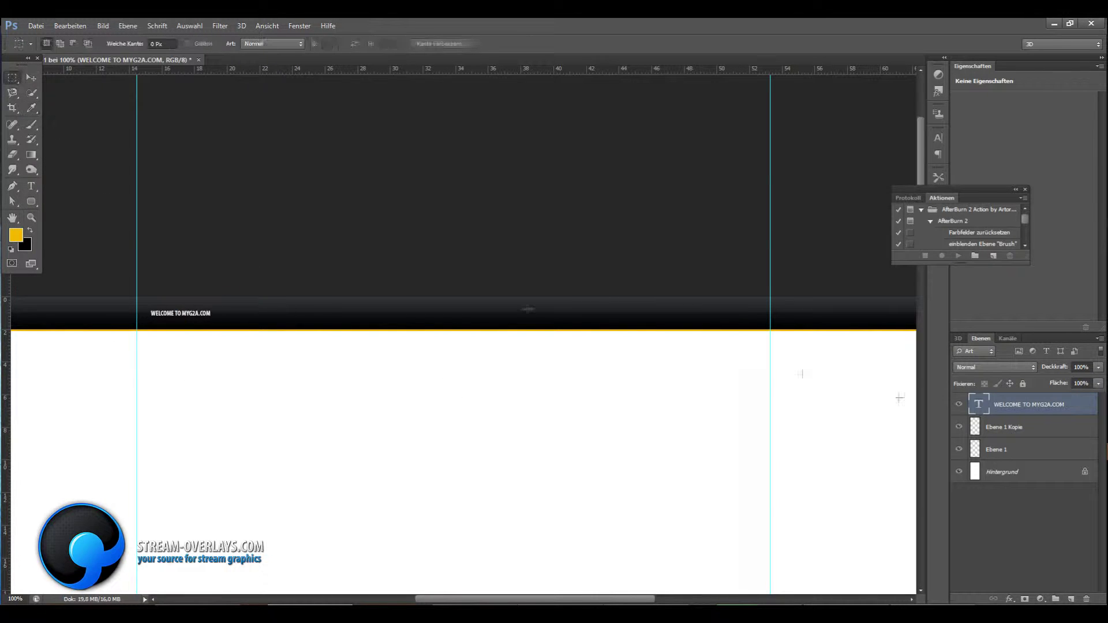
click(31, 79)
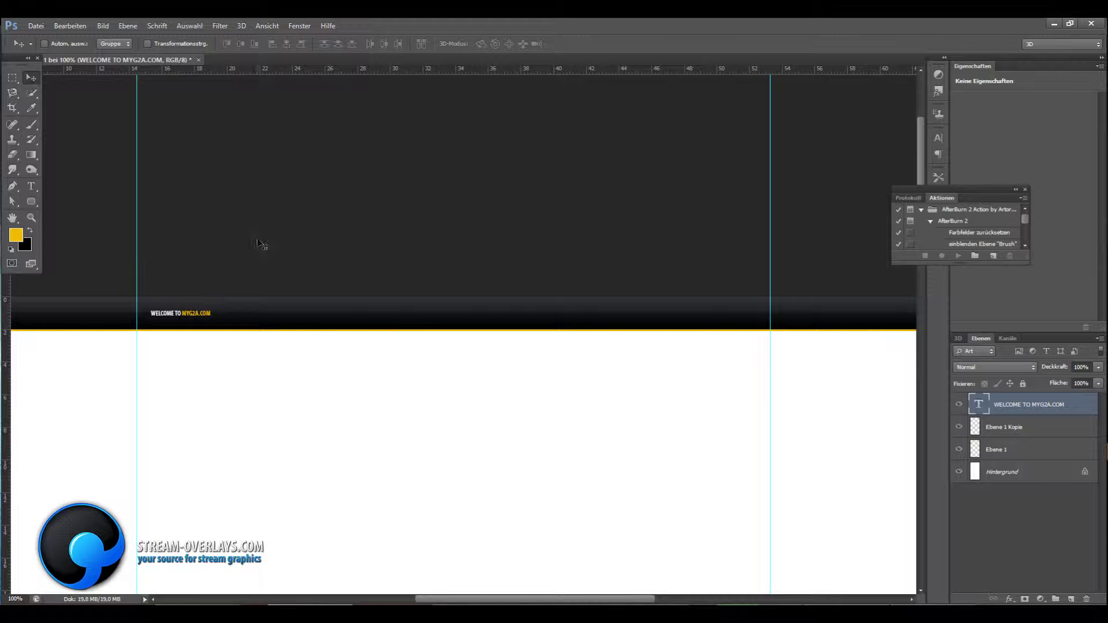
click(33, 221)
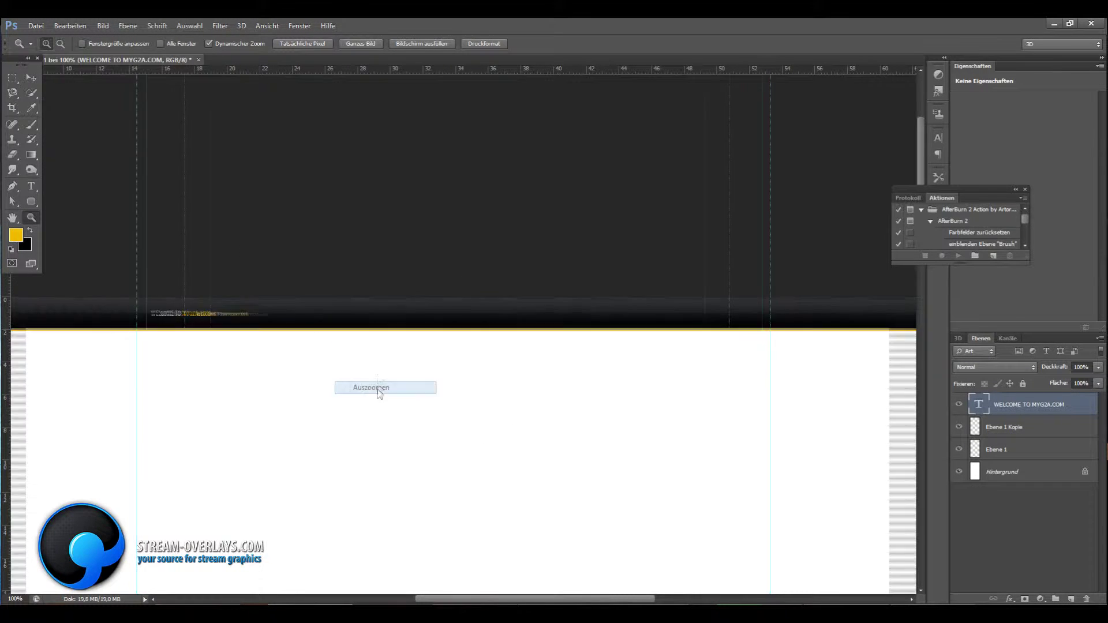
alt+click(383, 388)
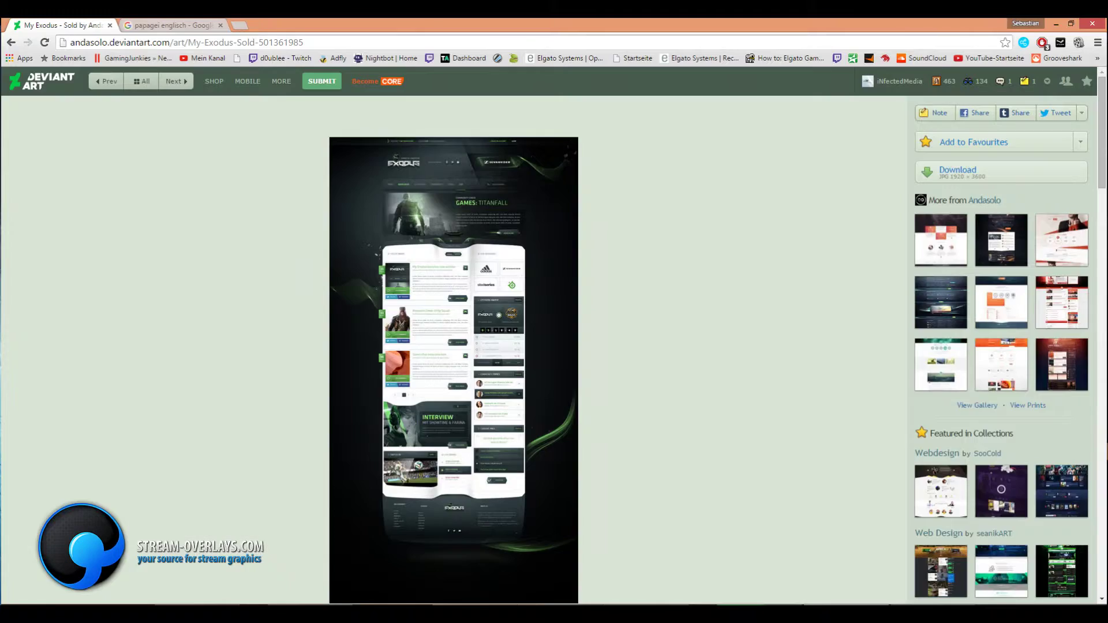
right_click(349, 230)
click(396, 250)
scroll(361, 401, down, 2)
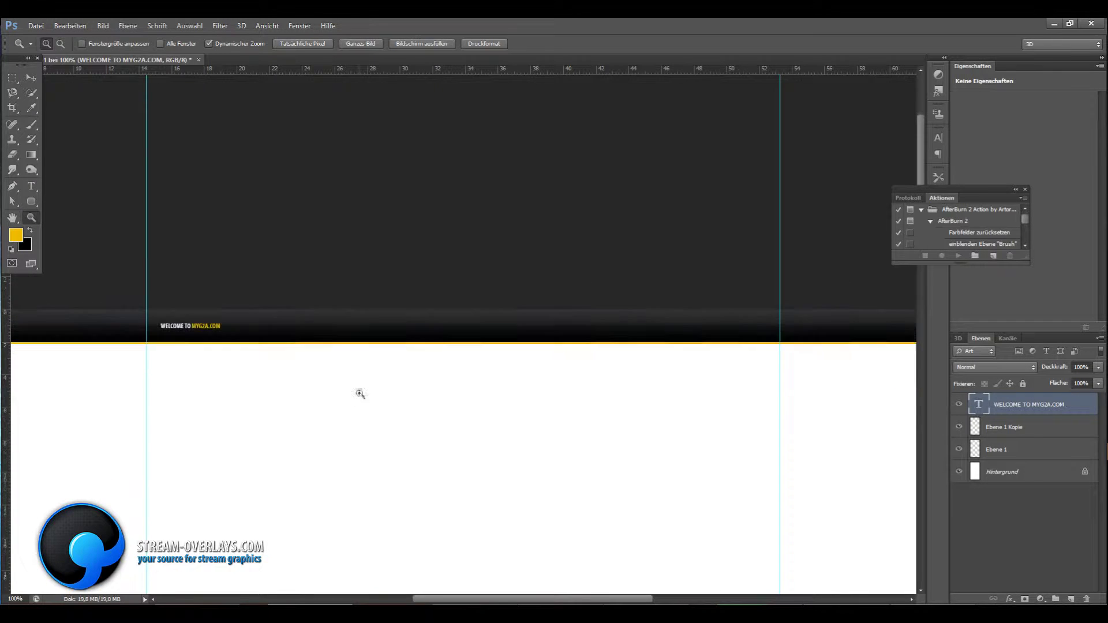
scroll(359, 391, down, 2)
Step: Nudge the welcome text, then place facebook icon.png from folder 32 at the header's right
key(v)
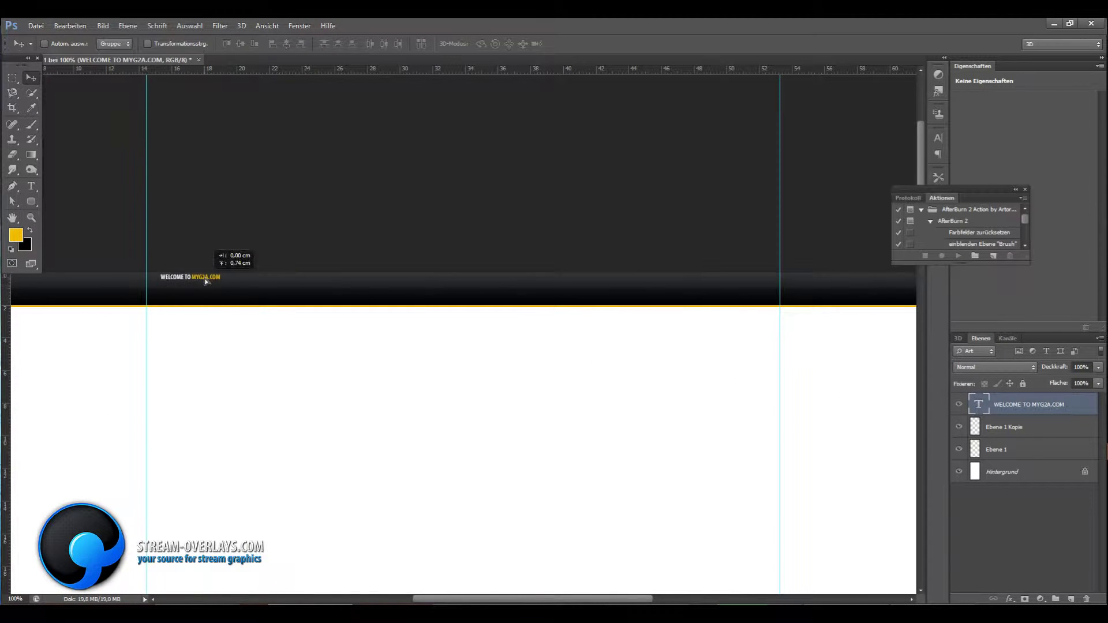
drag(294, 255, 225, 269)
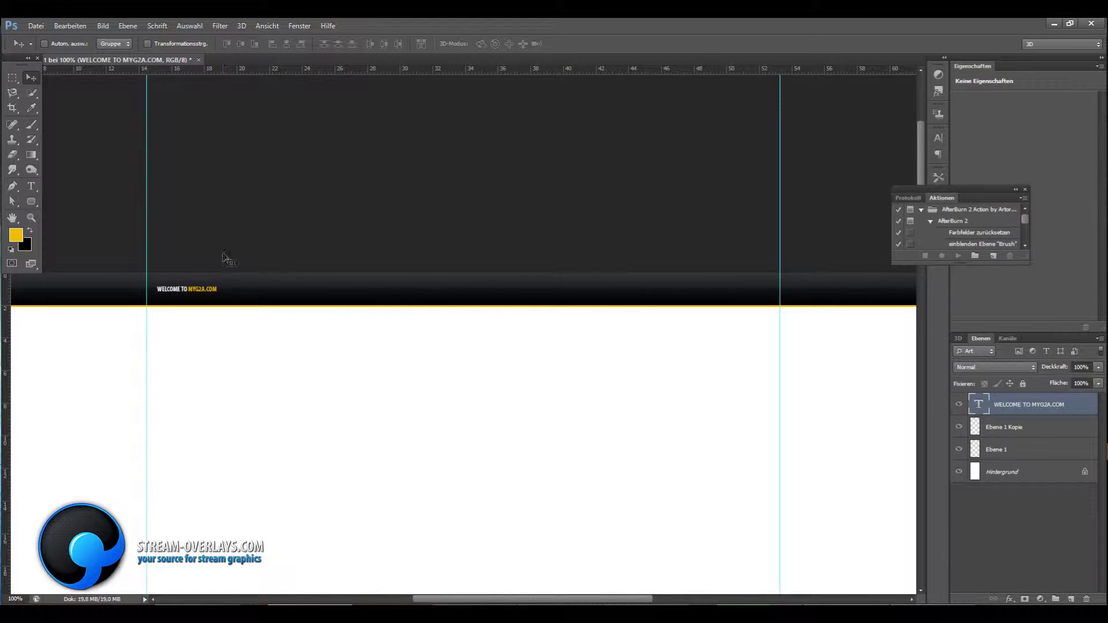
click(36, 25)
click(49, 54)
double_click(542, 334)
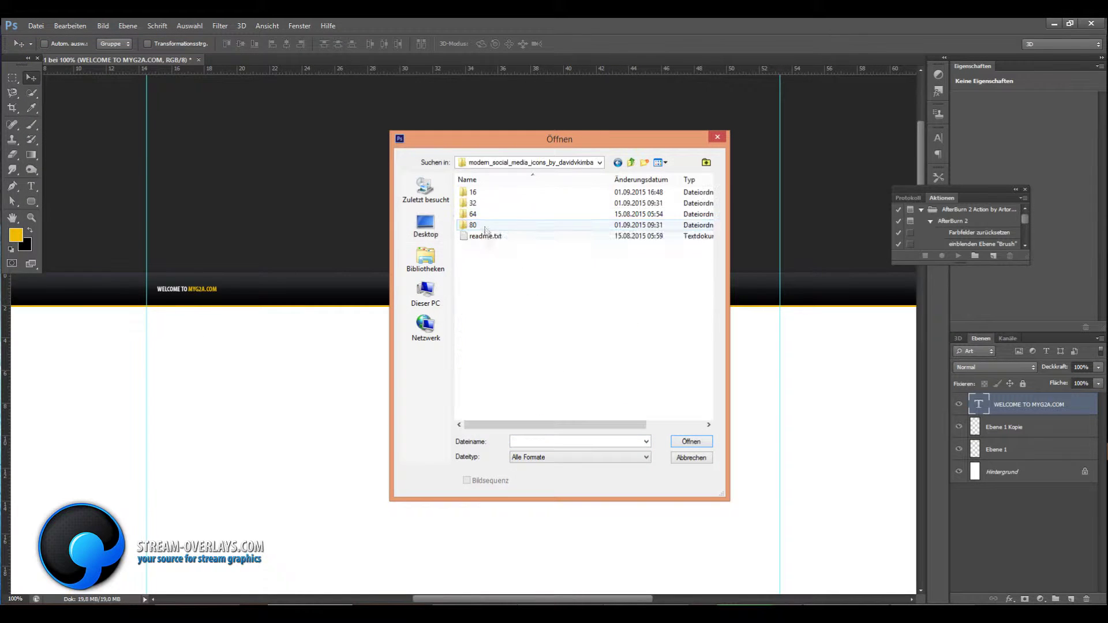
double_click(472, 202)
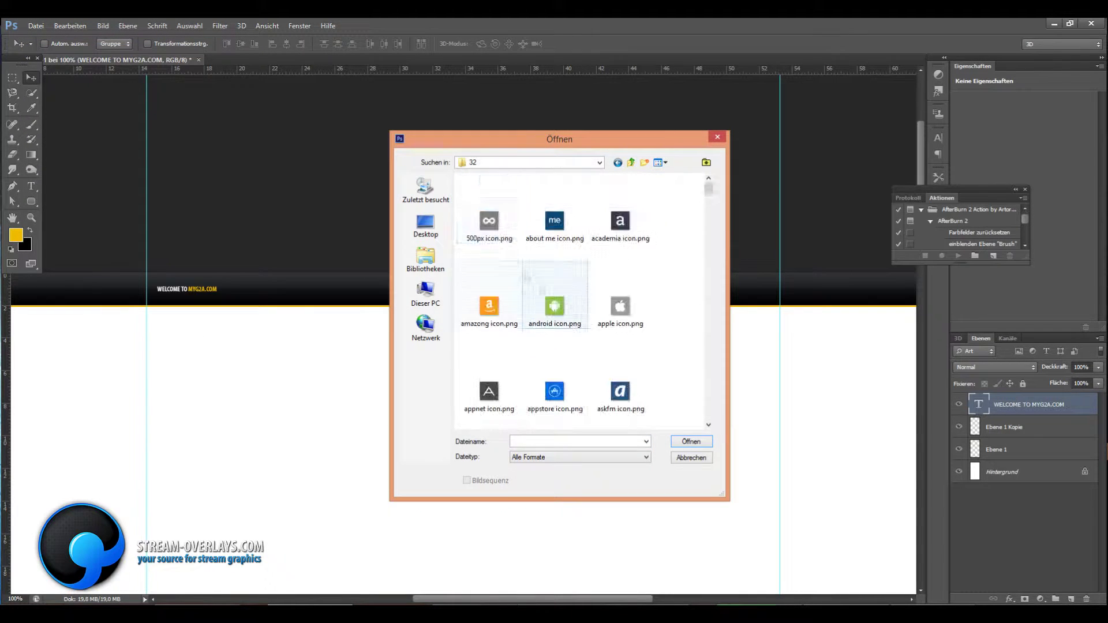
scroll(584, 313, down, 3)
scroll(584, 312, down, 3)
scroll(584, 313, down, 2)
double_click(554, 214)
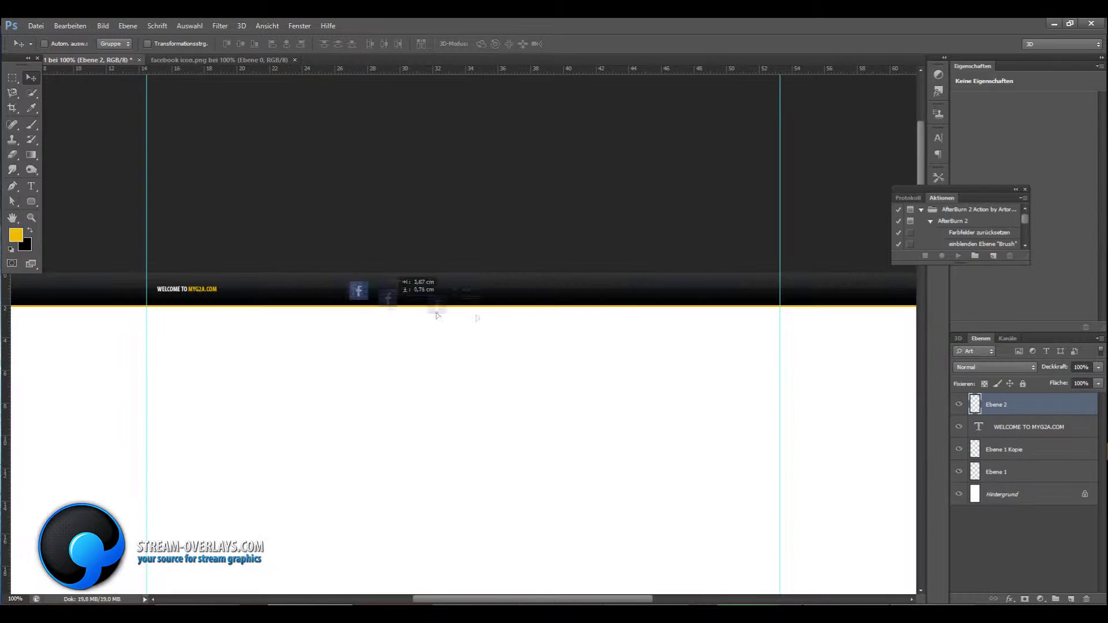
drag(148, 62, 663, 289)
Step: Invert the selection and briefly open then dismiss the Facebook layer's style settings
key(m)
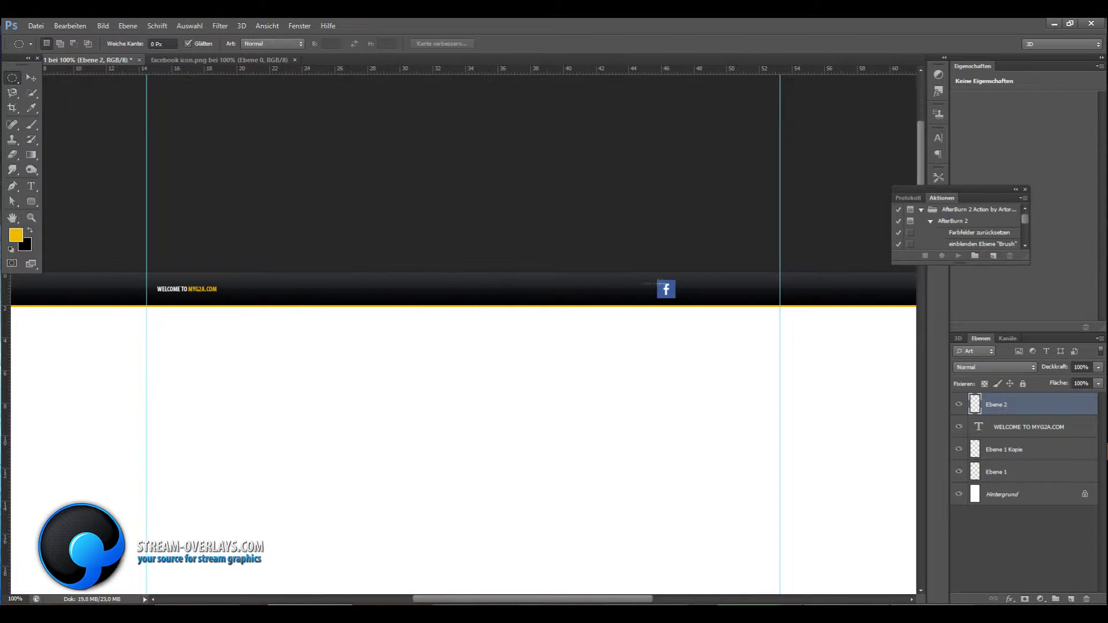
click(190, 26)
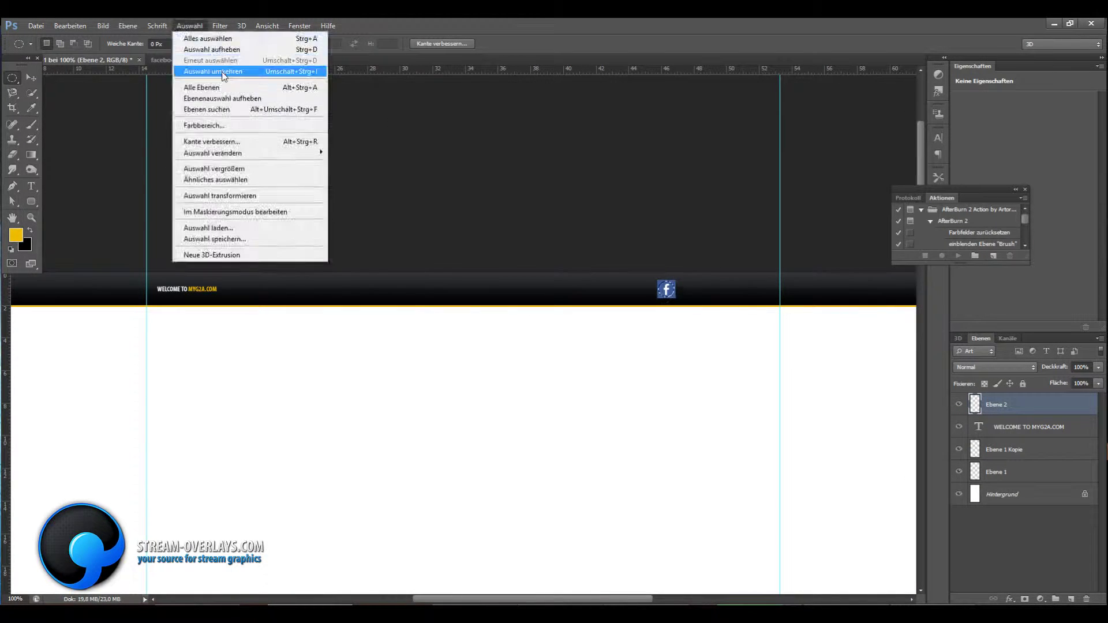
click(196, 70)
right_click(974, 404)
click(935, 133)
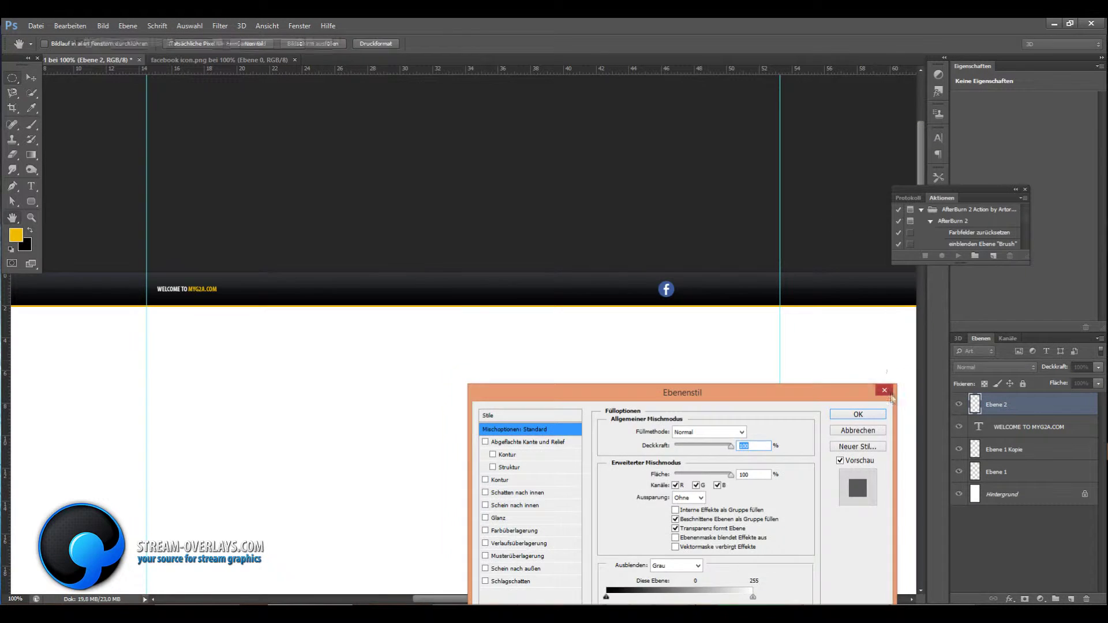
key(Return)
key(v)
Step: Enable Inner Glow on the Facebook icon layer with a chosen blend mode and colour
right_click(974, 404)
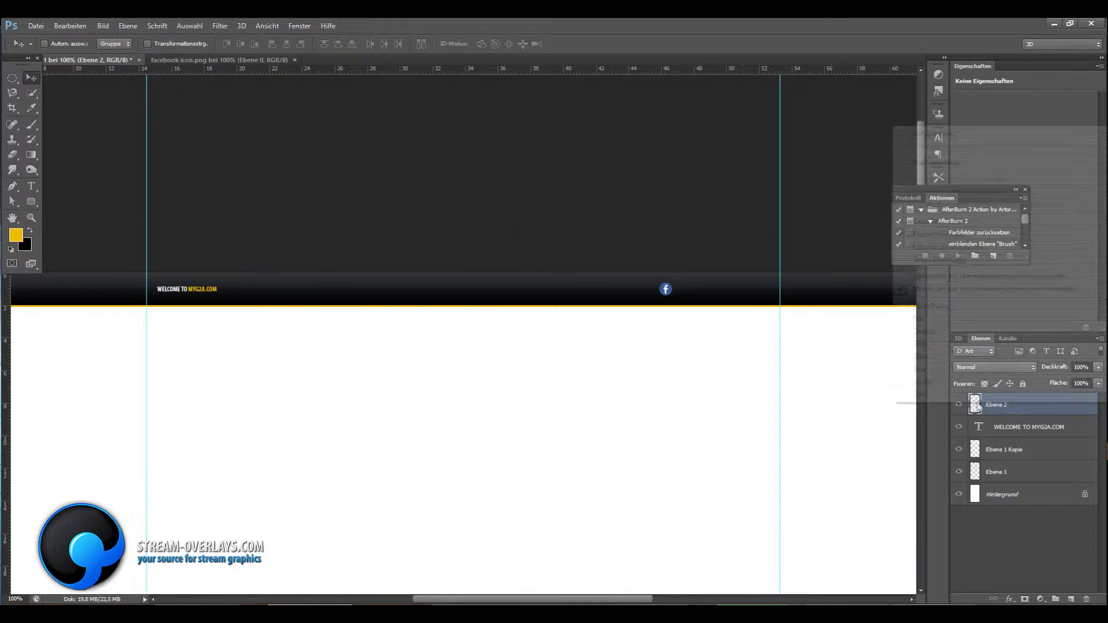
click(935, 133)
drag(634, 389, 884, 304)
click(736, 419)
click(946, 346)
click(890, 386)
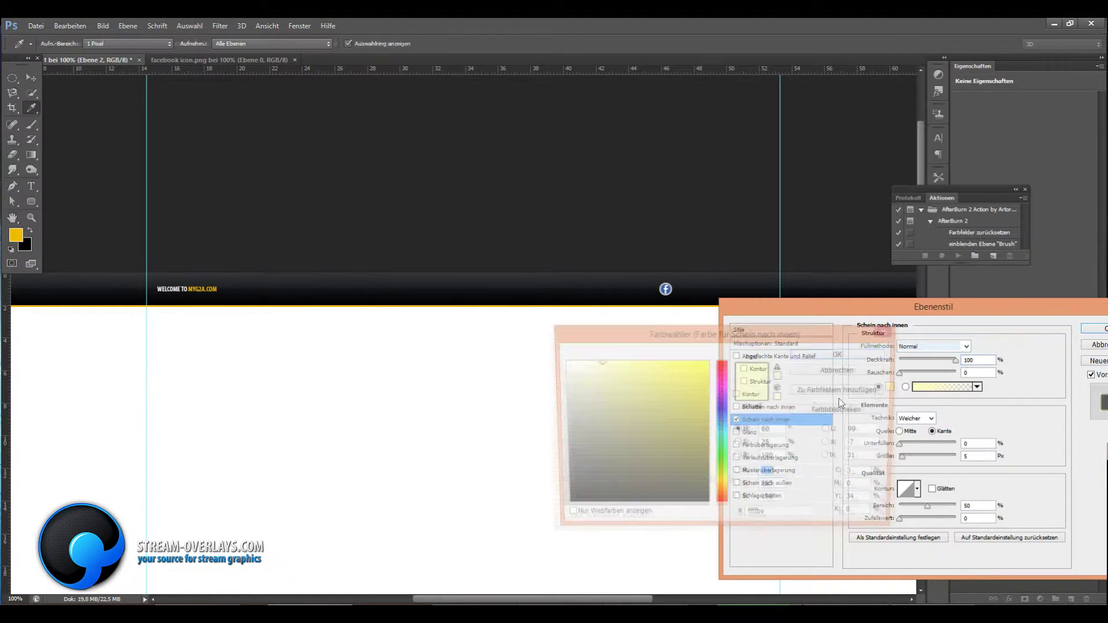
click(853, 351)
Step: Add a white 1 px gradient stroke in Ineinanderkopieren mode with lowered opacity, and apply
click(751, 394)
click(887, 424)
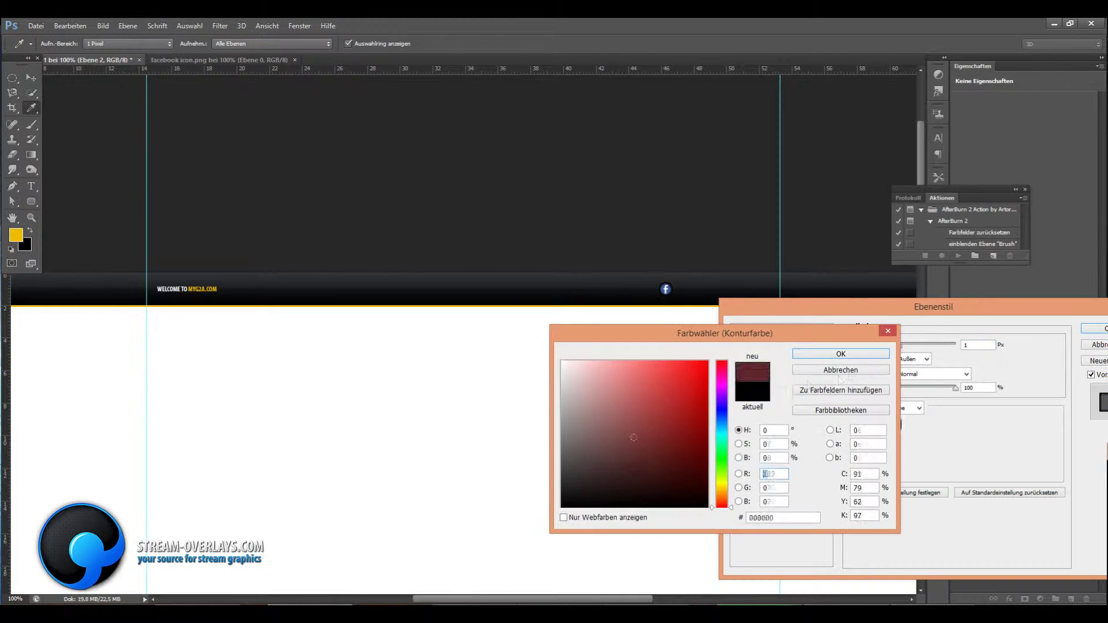
click(566, 356)
click(836, 353)
drag(955, 387, 906, 392)
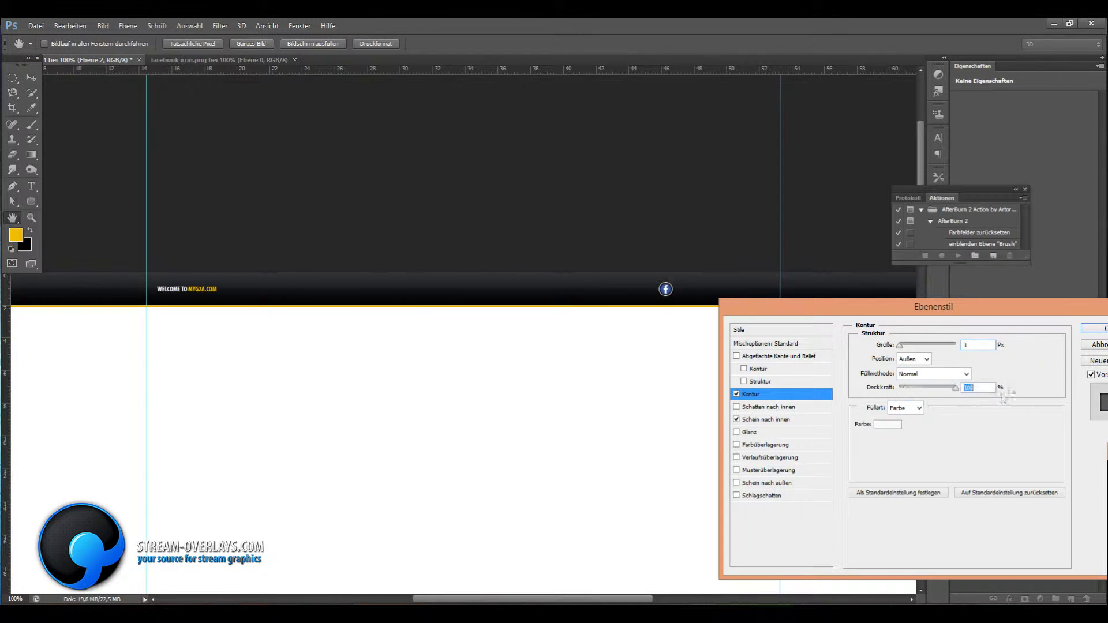
click(906, 408)
click(903, 417)
click(932, 373)
click(932, 225)
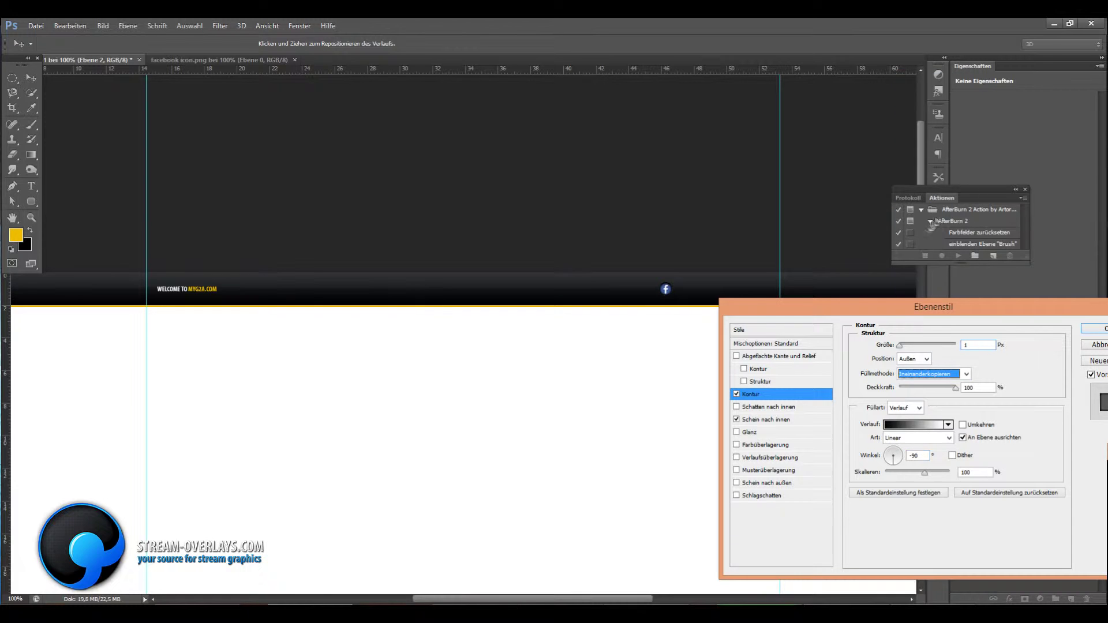
click(765, 419)
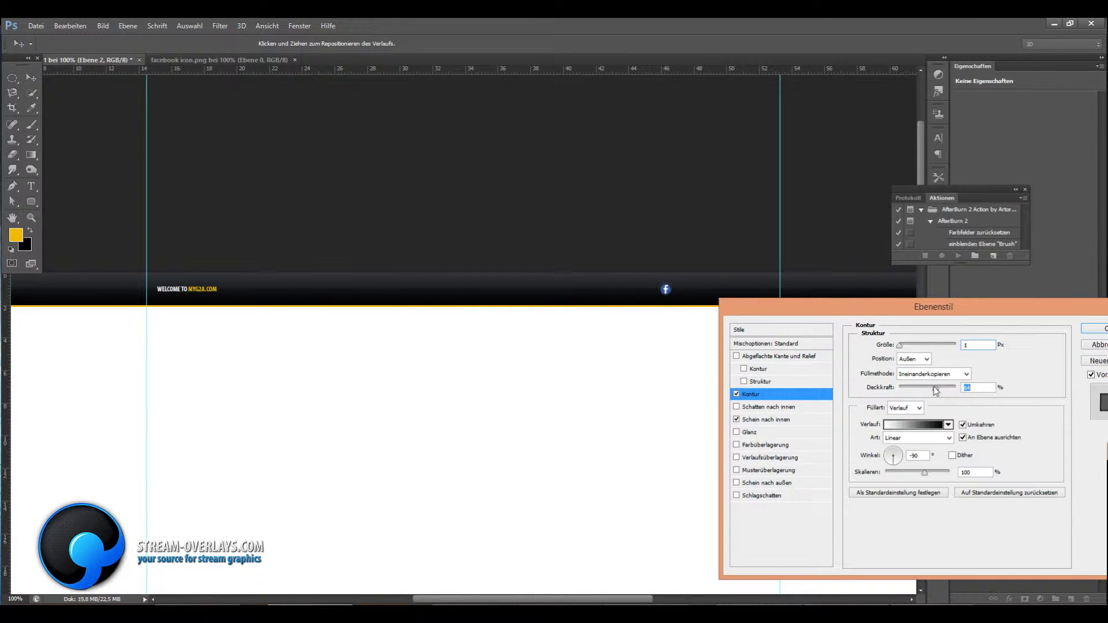
click(1094, 328)
Step: Add a new layer with a white gradient shine, scaled down to fit over the Facebook icon
key(m)
scroll(692, 285, up, 2)
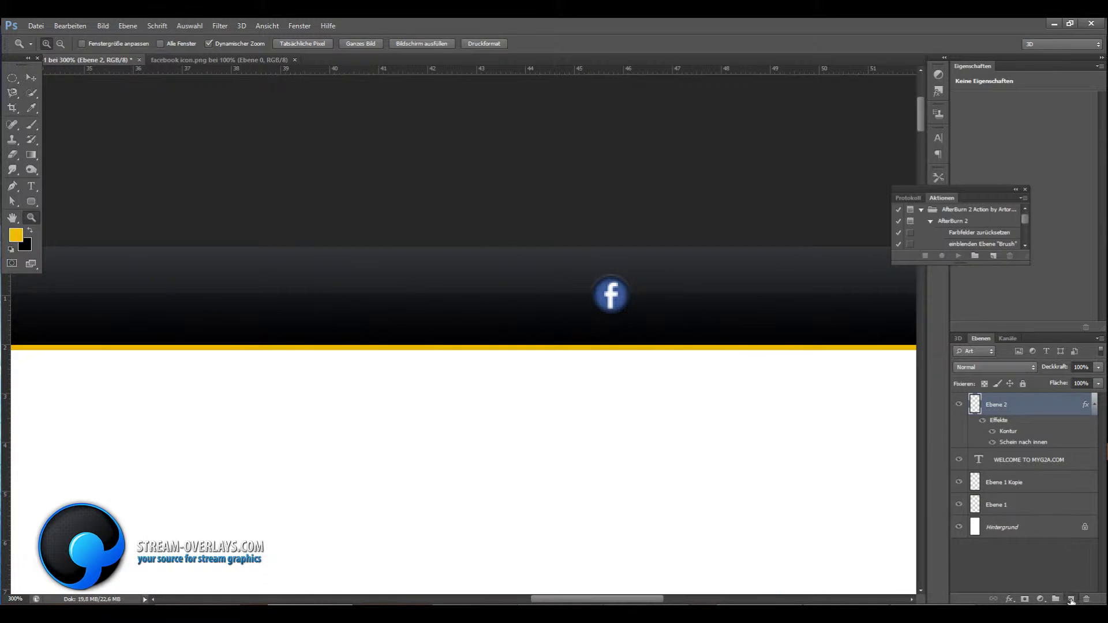
key(ctrl+shift+alt+n)
key(g)
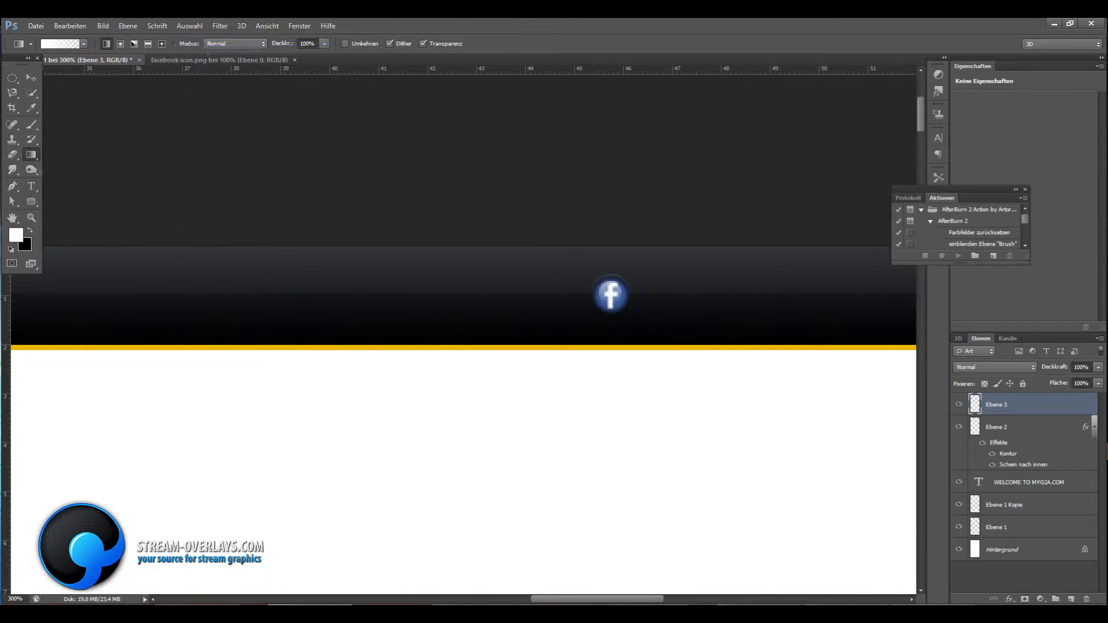
key(z)
drag(160, 282, 89, 324)
key(v)
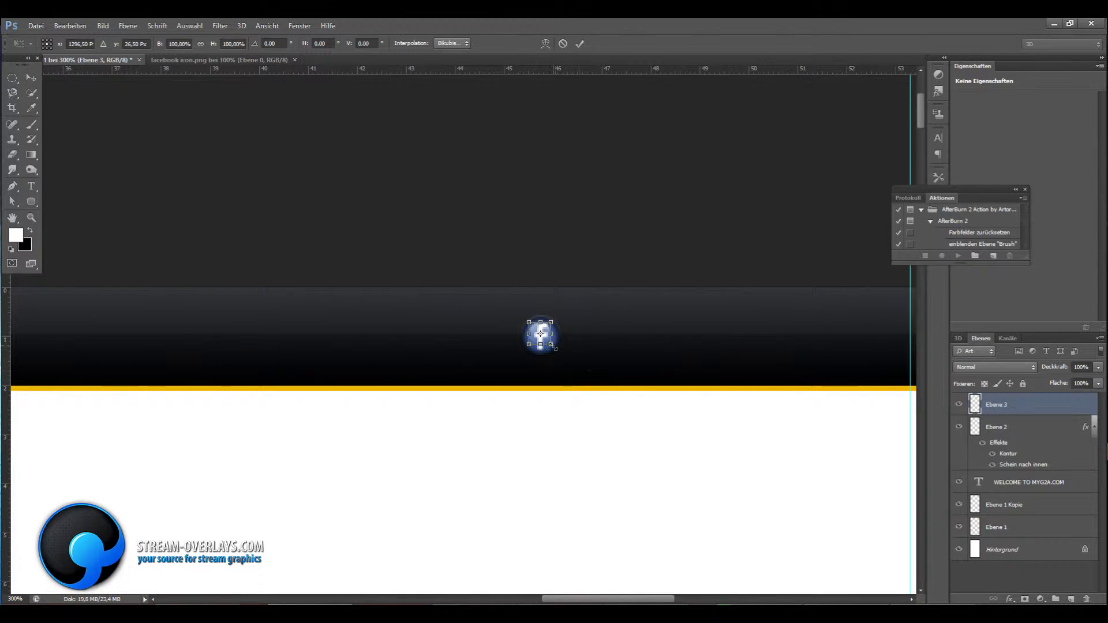
key(z)
drag(551, 397, 411, 263)
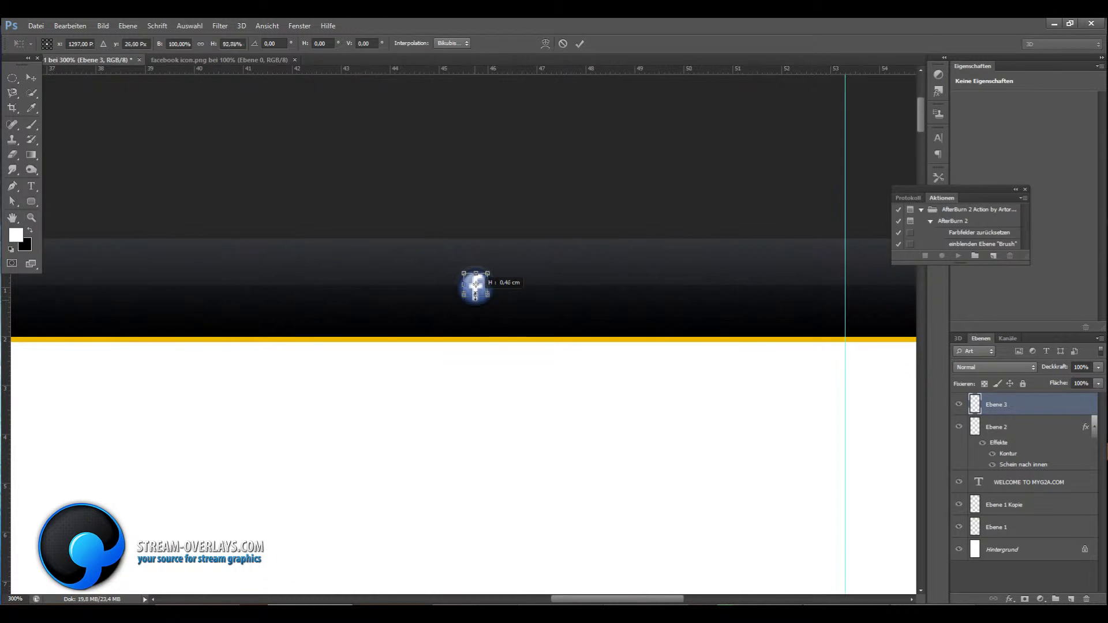
key(ctrl+1)
drag(508, 316, 745, 317)
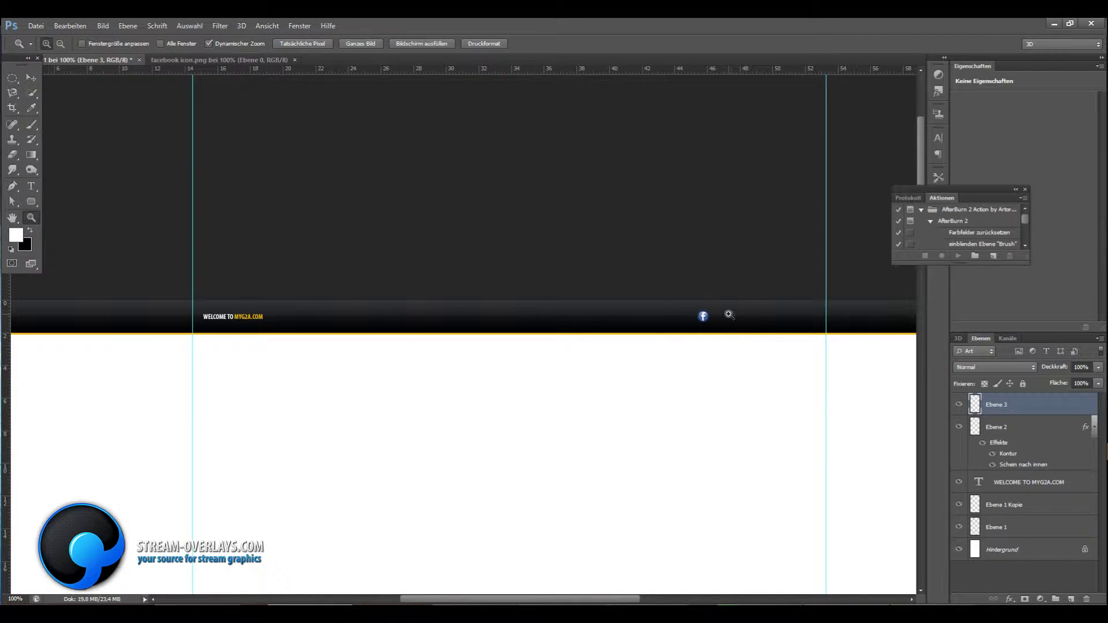
Step: Put the icon and shine layers into a new group named fb
click(1055, 599)
double_click(1004, 400)
text(fb)
drag(1016, 420, 1004, 399)
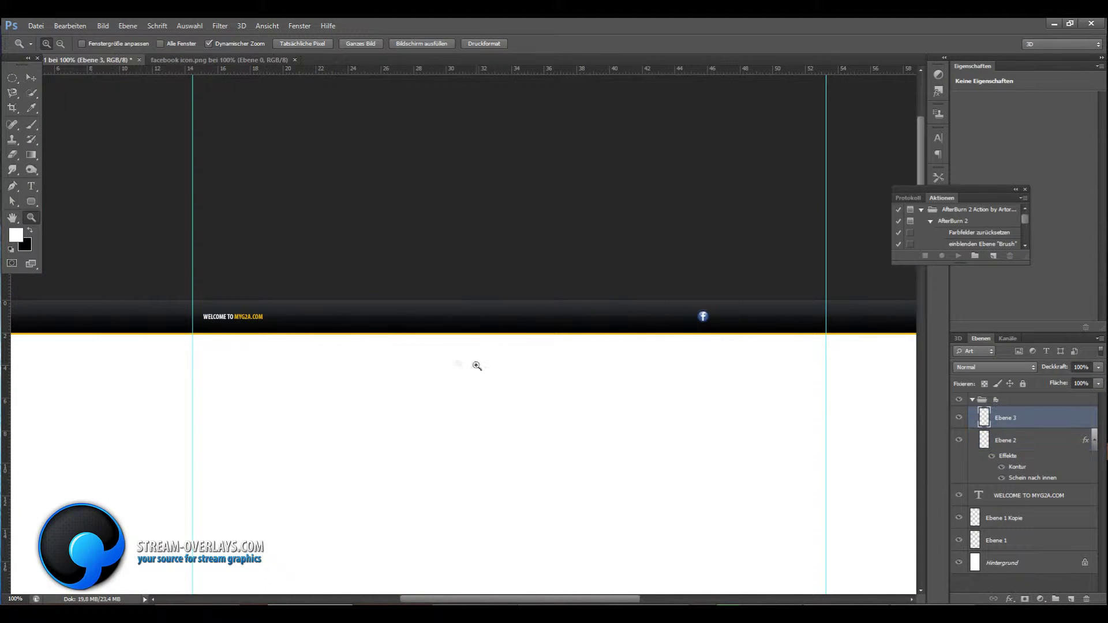
Step: Add an orange /MYG2A label beside the icon and nudge it into line
click(31, 185)
click(714, 316)
text(/MYG2A)
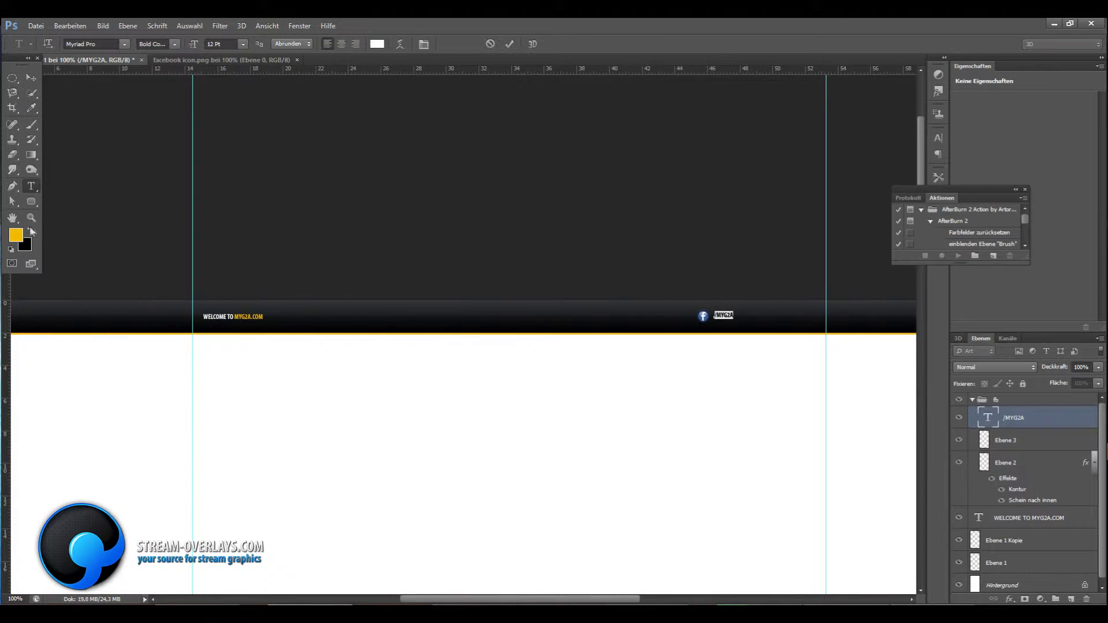
click(33, 75)
key(Left)
key(Left)
key(Up)
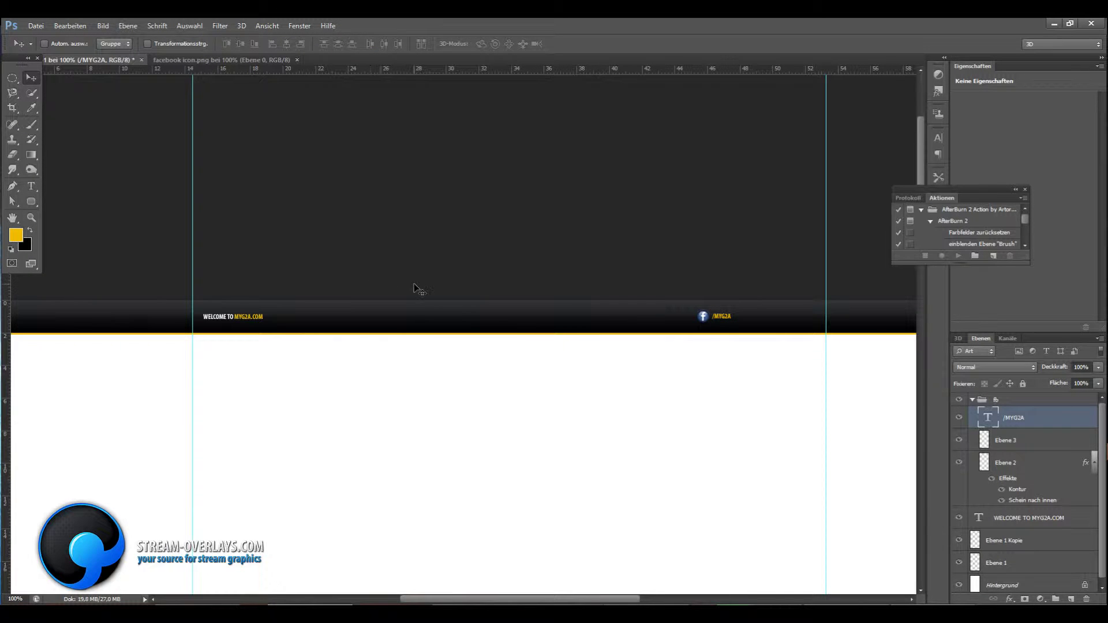
Step: Duplicate the fb group as 'twitter' and move the copy right of the first label
click(972, 399)
right_click(996, 400)
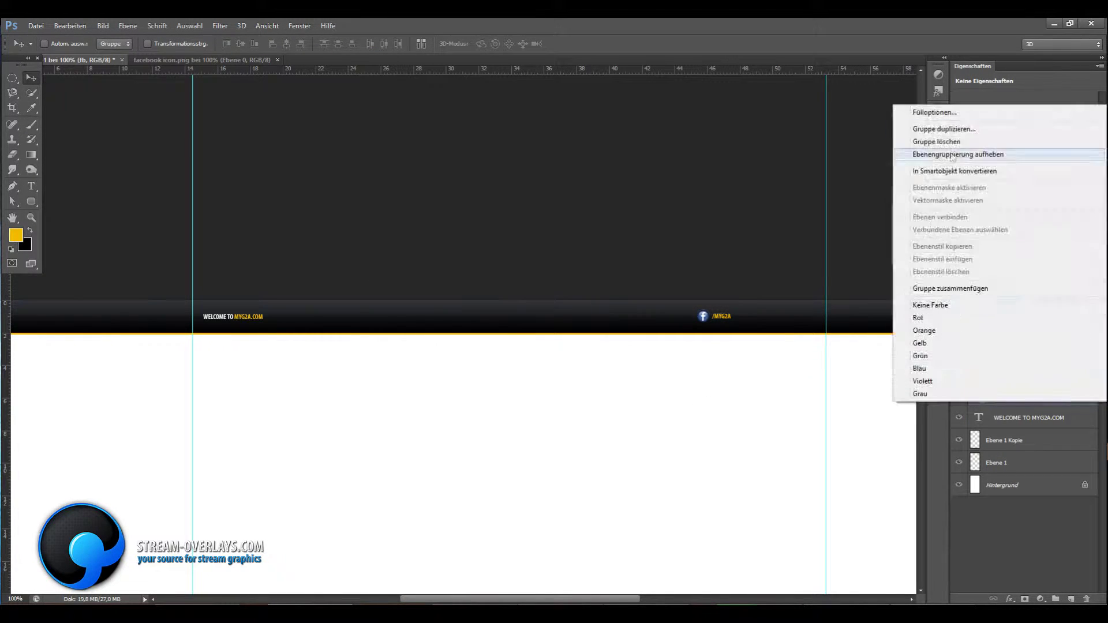
click(967, 154)
click(655, 207)
drag(741, 321, 748, 322)
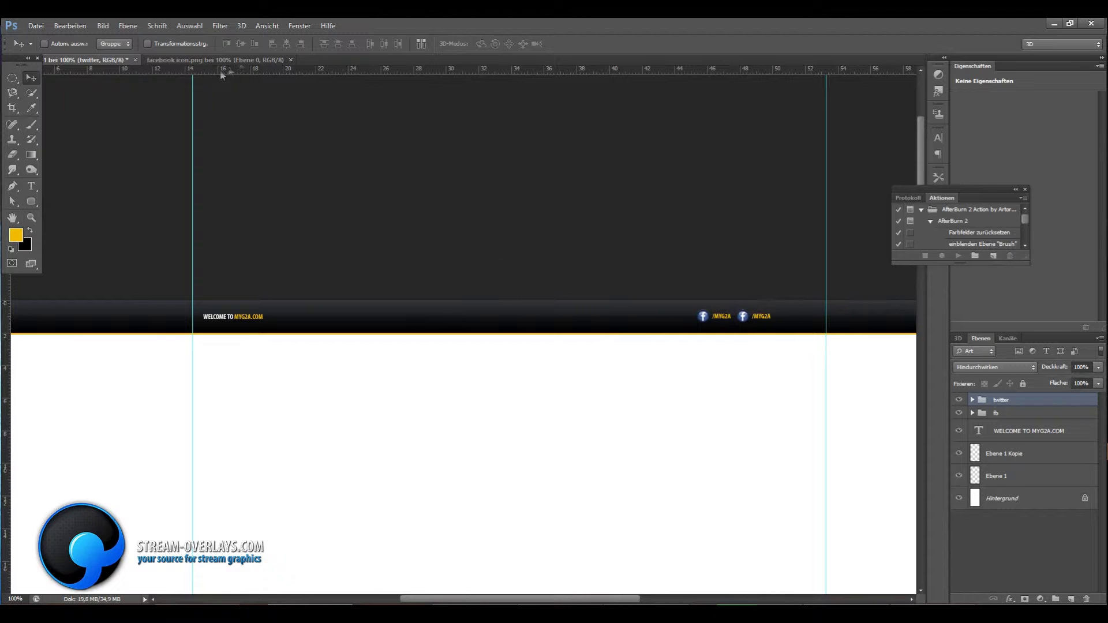
Step: Bring the 'twitter icon.png' image into the twitter group, below the copied Facebook icon
click(35, 25)
click(46, 50)
scroll(554, 323, down, 3)
double_click(491, 347)
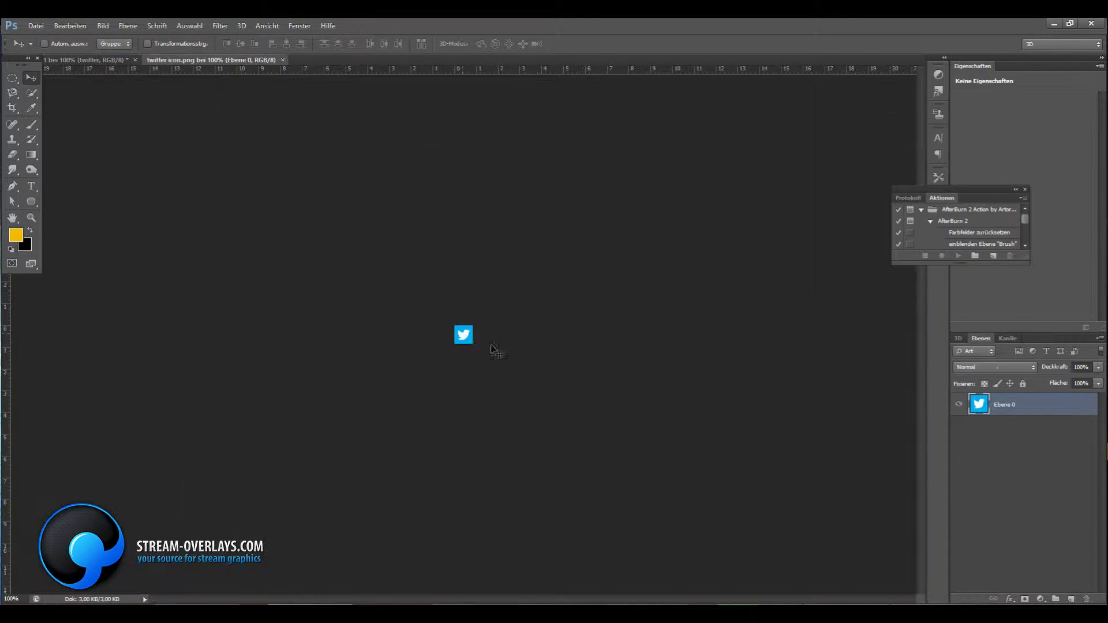
drag(491, 347, 771, 329)
drag(1004, 401, 959, 463)
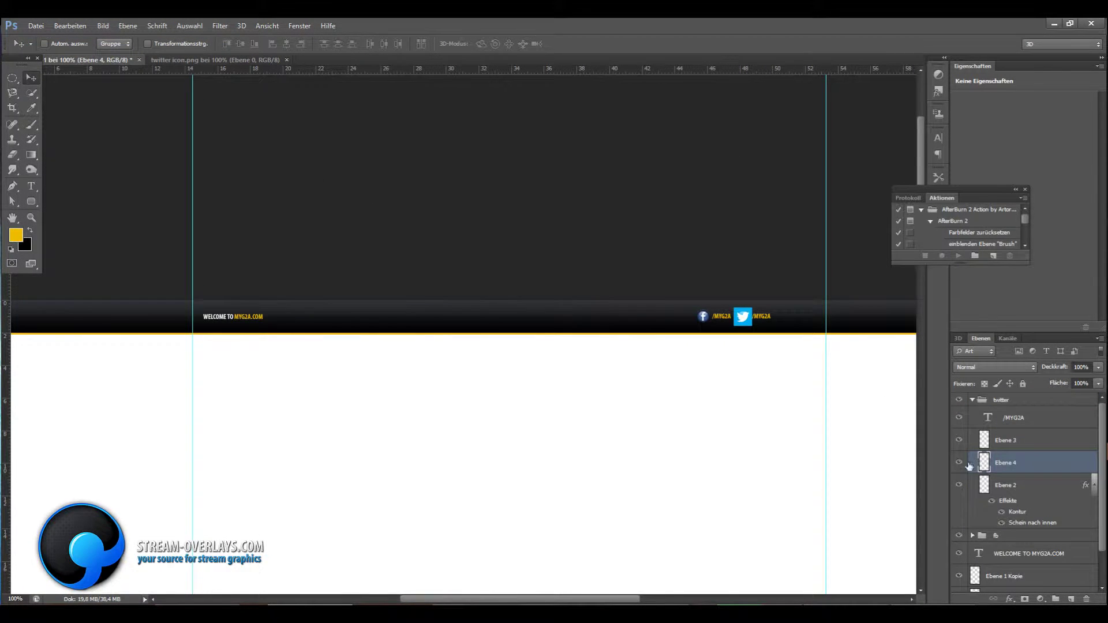
drag(1005, 502, 1005, 518)
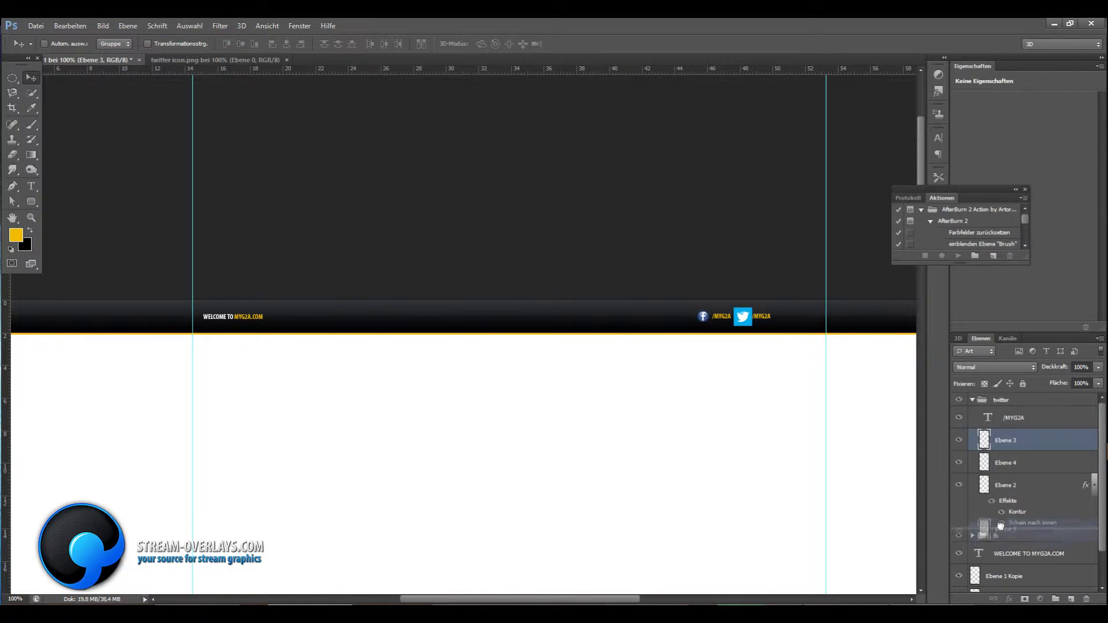
key(ctrl+bracketright)
key(ctrl+bracketright)
click(958, 465)
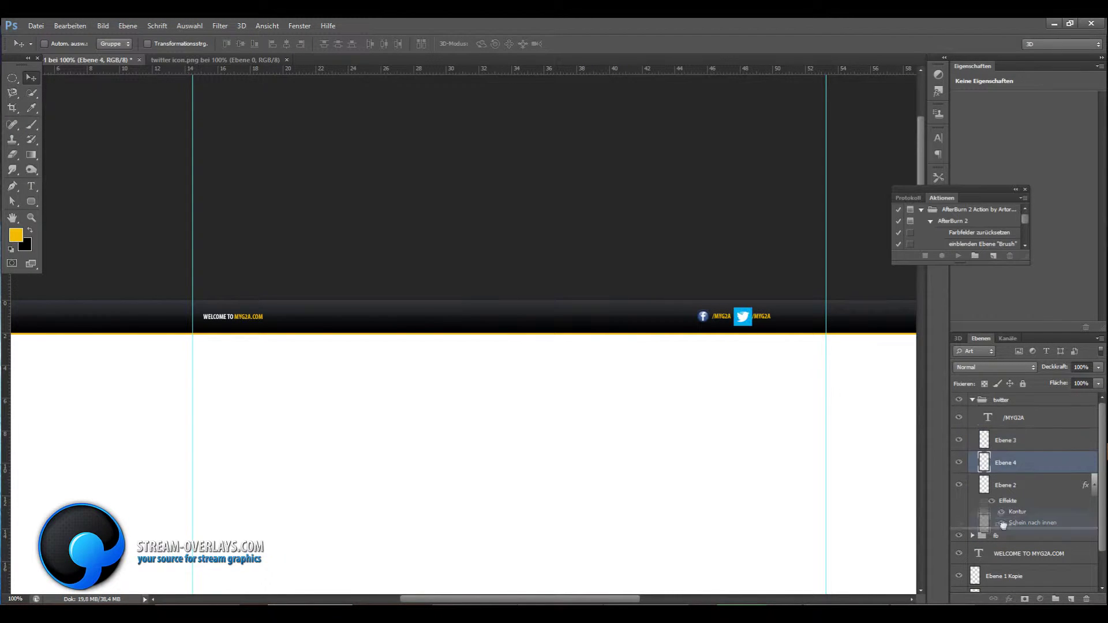
drag(1004, 463, 1004, 517)
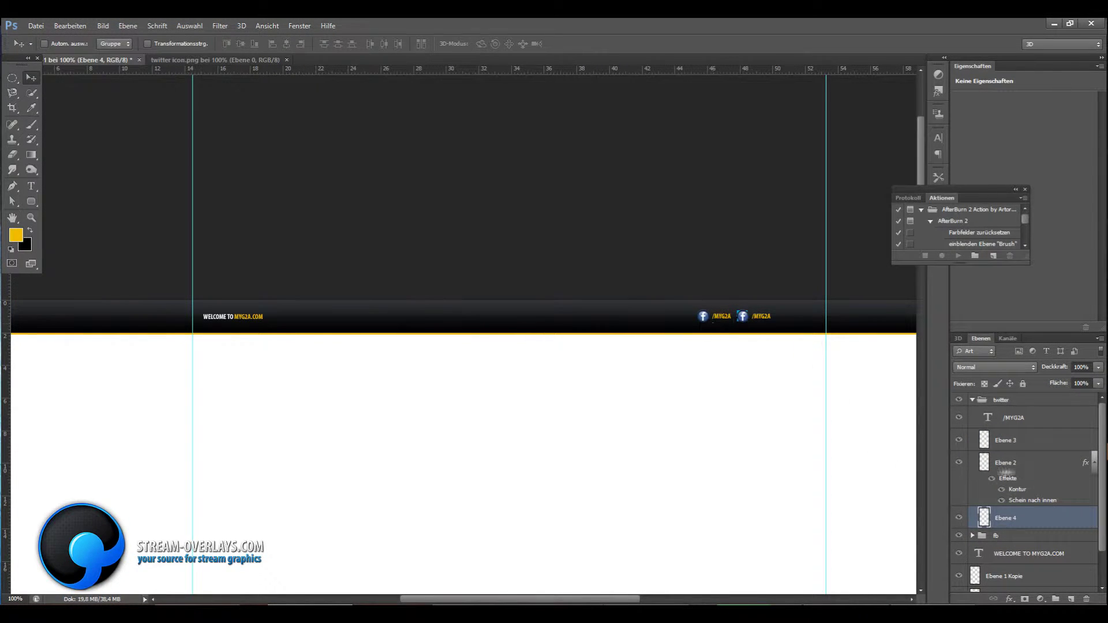
Step: Paste the Facebook icon's glow and outline onto the Twitter icon and delete the copied Facebook icon
click(189, 25)
click(213, 69)
click(1006, 462)
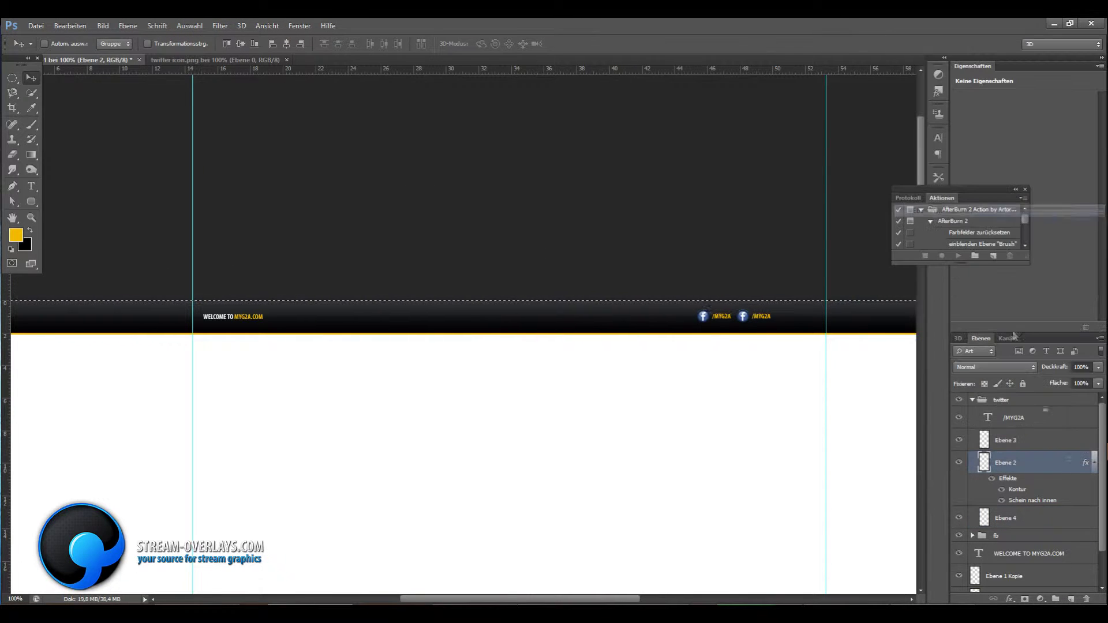
key(Delete)
click(70, 26)
click(87, 57)
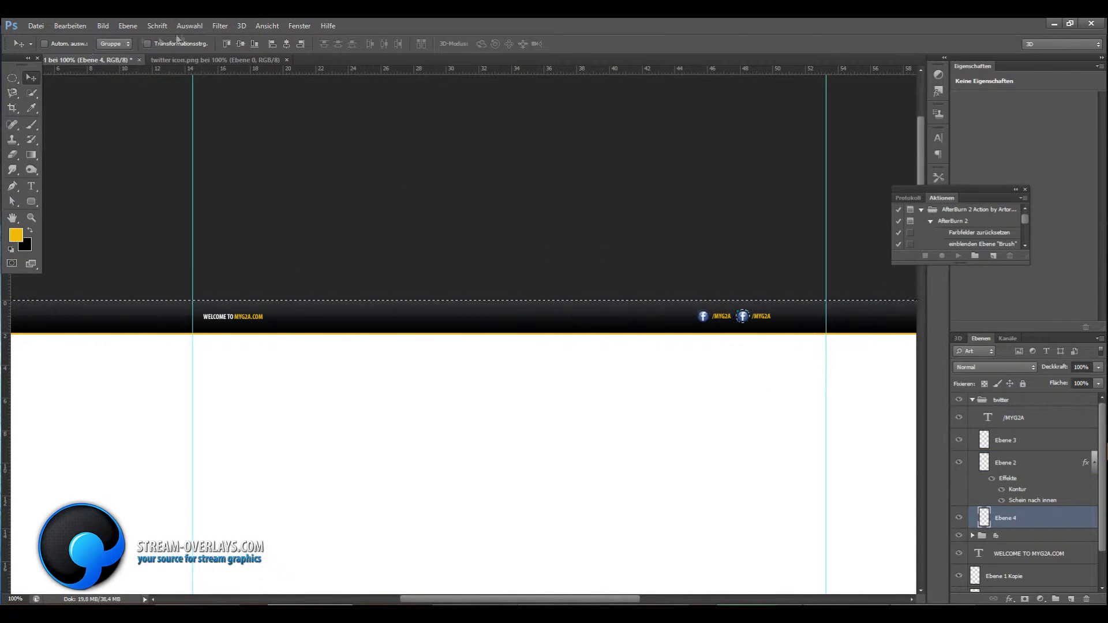
click(958, 518)
click(70, 26)
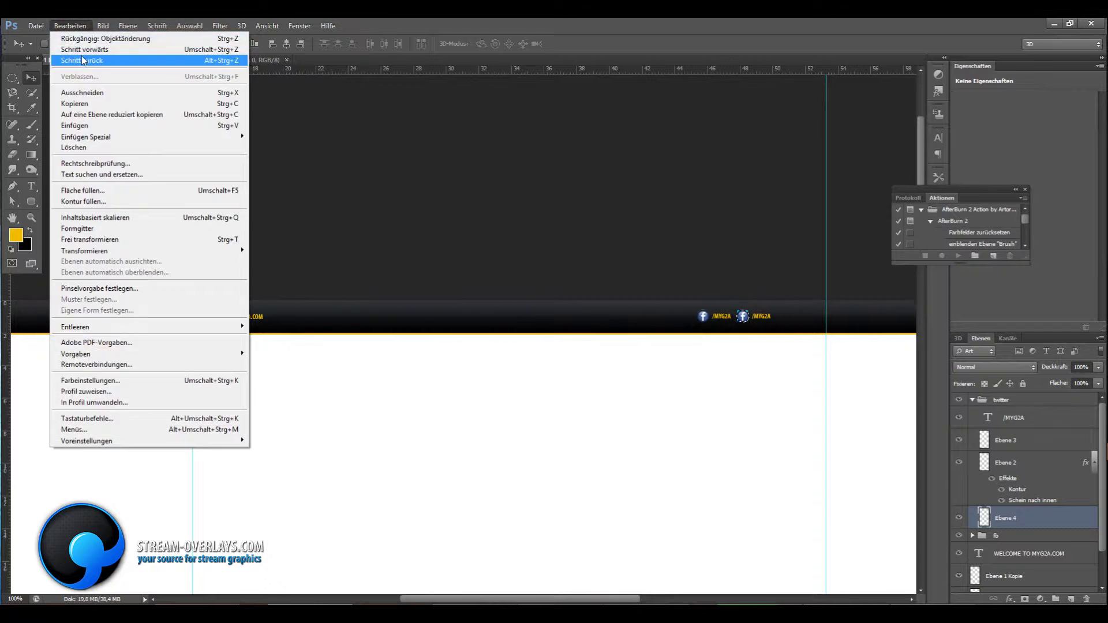
click(86, 58)
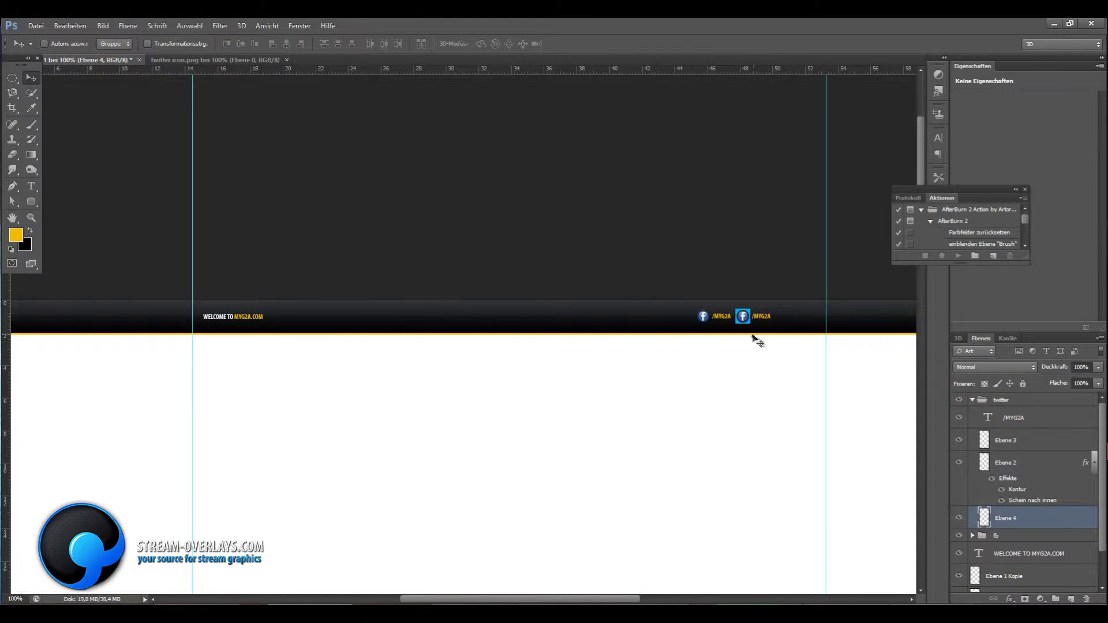
key(ctrl+shift+d)
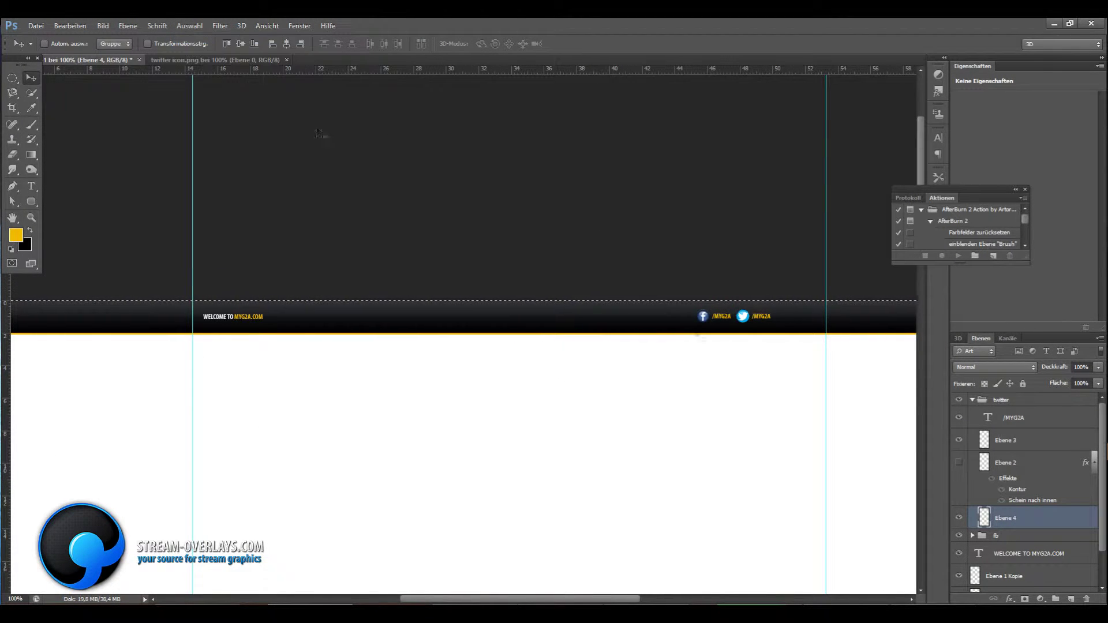
right_click(1056, 502)
click(958, 316)
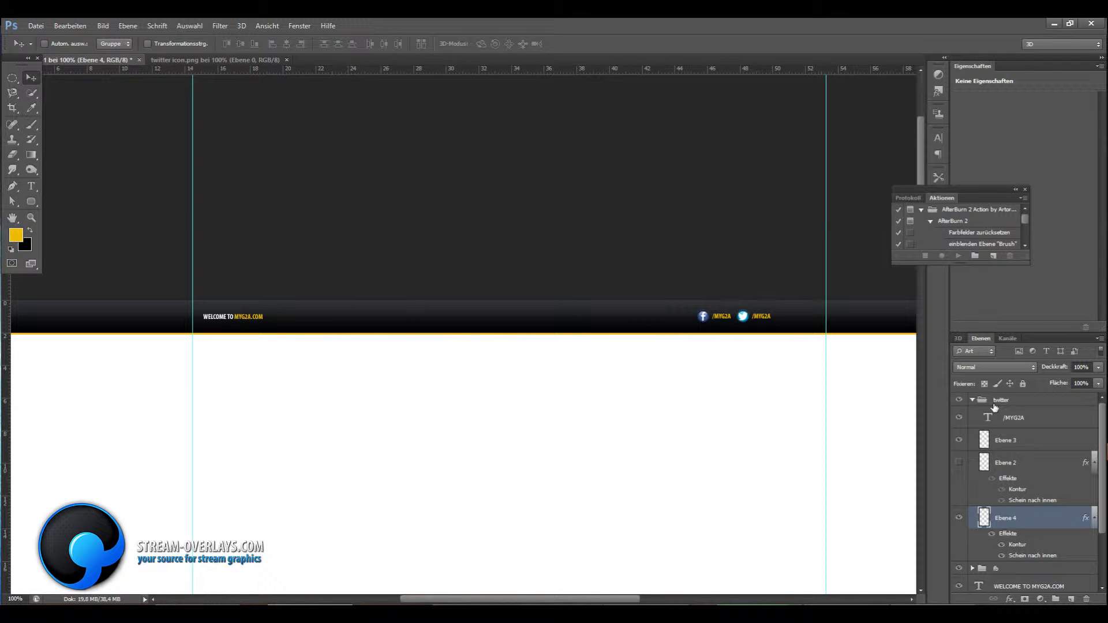
key(Delete)
Step: Duplicate the twitter group as 'yt' and expand it
click(972, 399)
right_click(1003, 399)
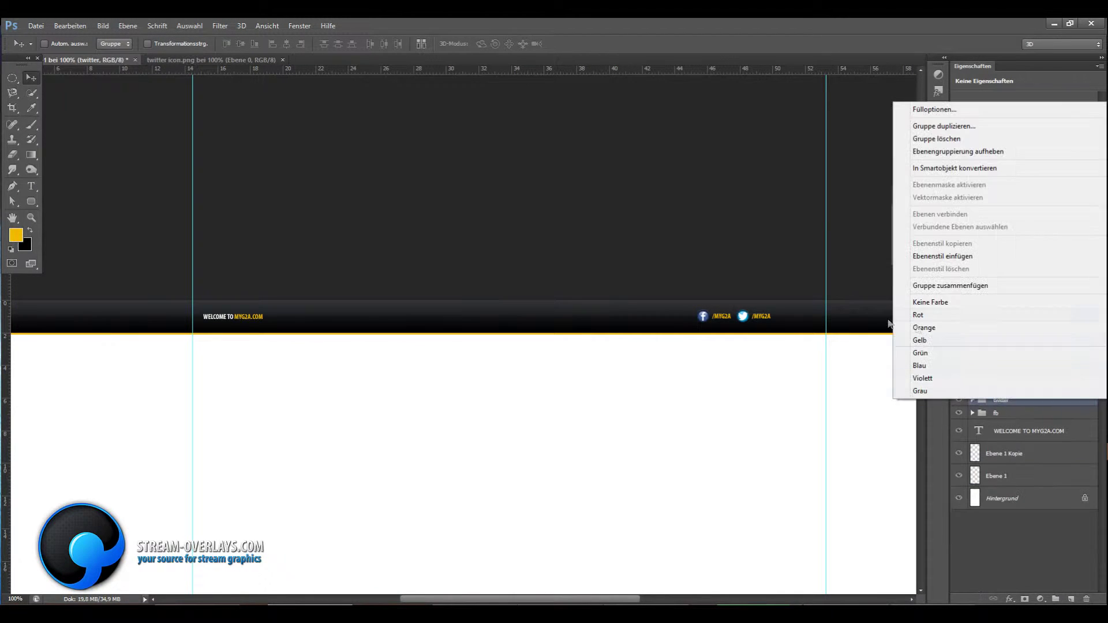
click(947, 125)
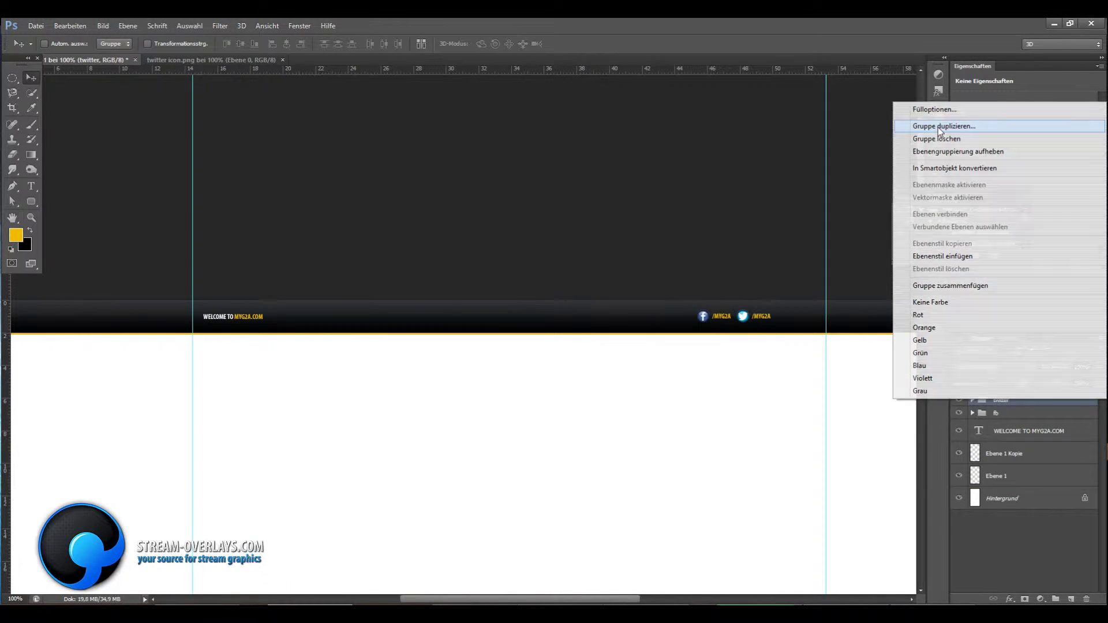
text(yt)
key(Return)
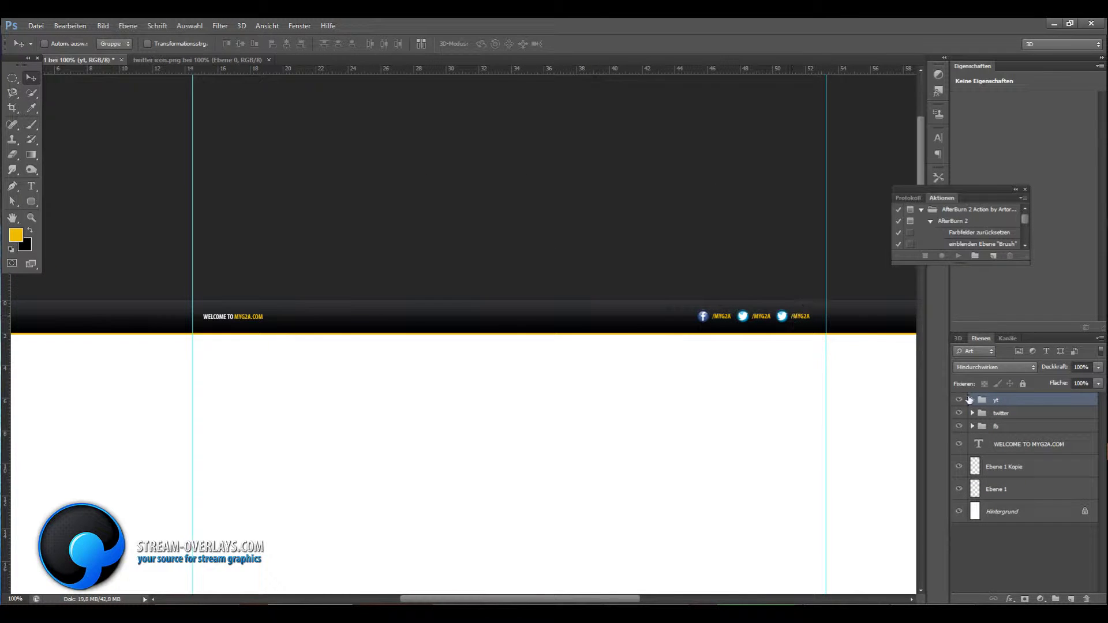
click(972, 399)
Step: Place 'youtube icon.png' beside the third /MYG2A label inside the yt group
click(36, 26)
click(63, 174)
text(yahoo icon.png)
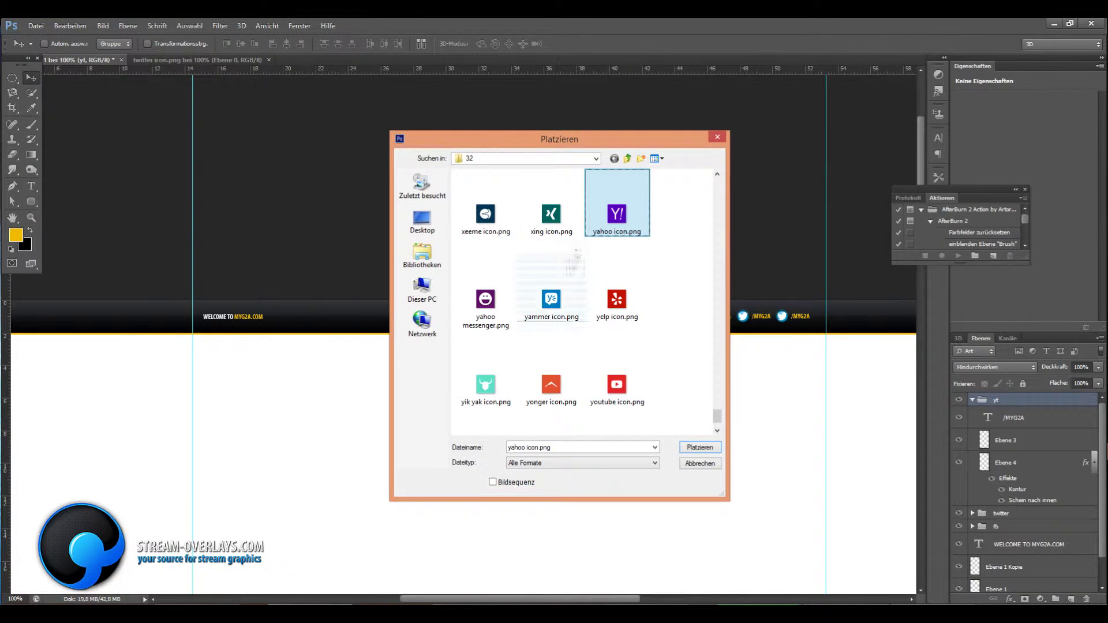
double_click(617, 385)
drag(464, 333, 794, 321)
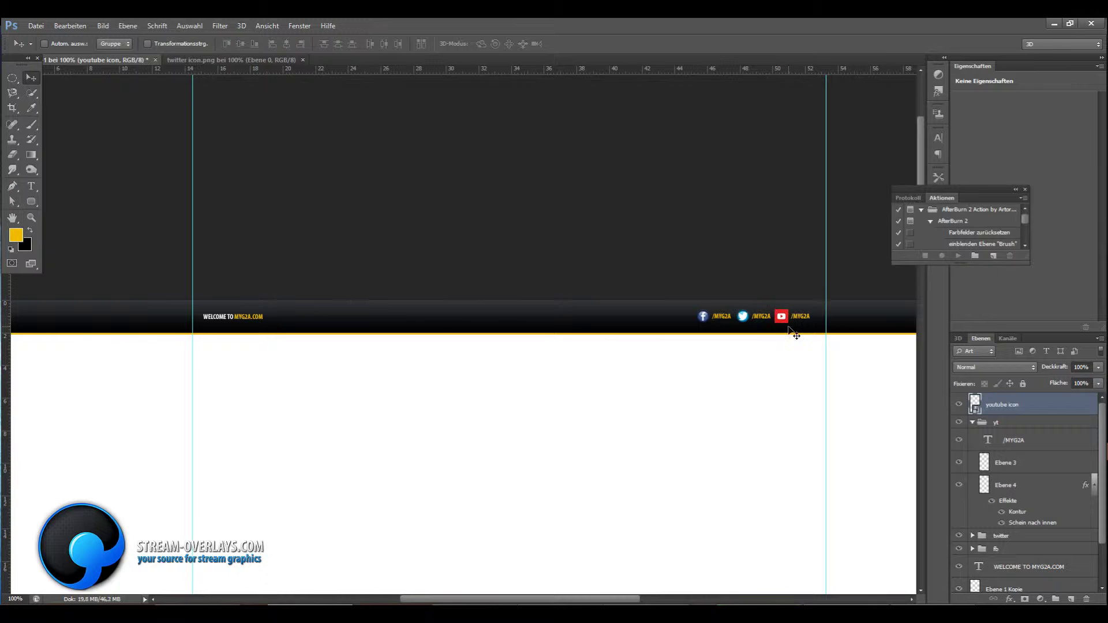
drag(1004, 521, 1002, 515)
Step: Rasterize the placed YouTube icon layer and clear the selection
click(189, 25)
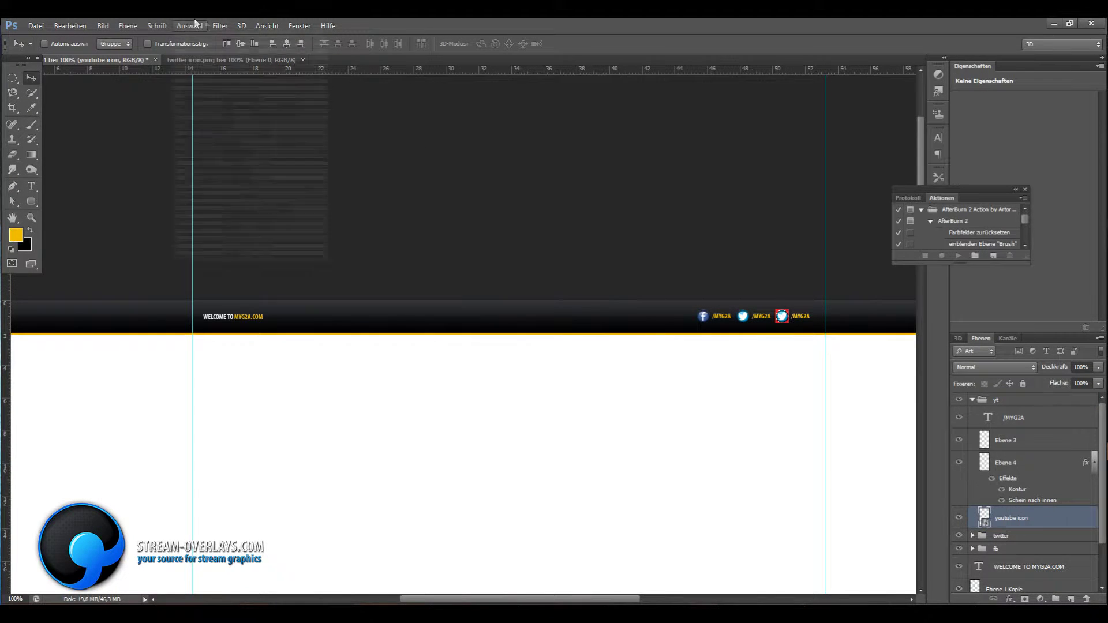
click(208, 71)
click(539, 243)
right_click(1011, 517)
click(946, 190)
click(189, 26)
click(208, 48)
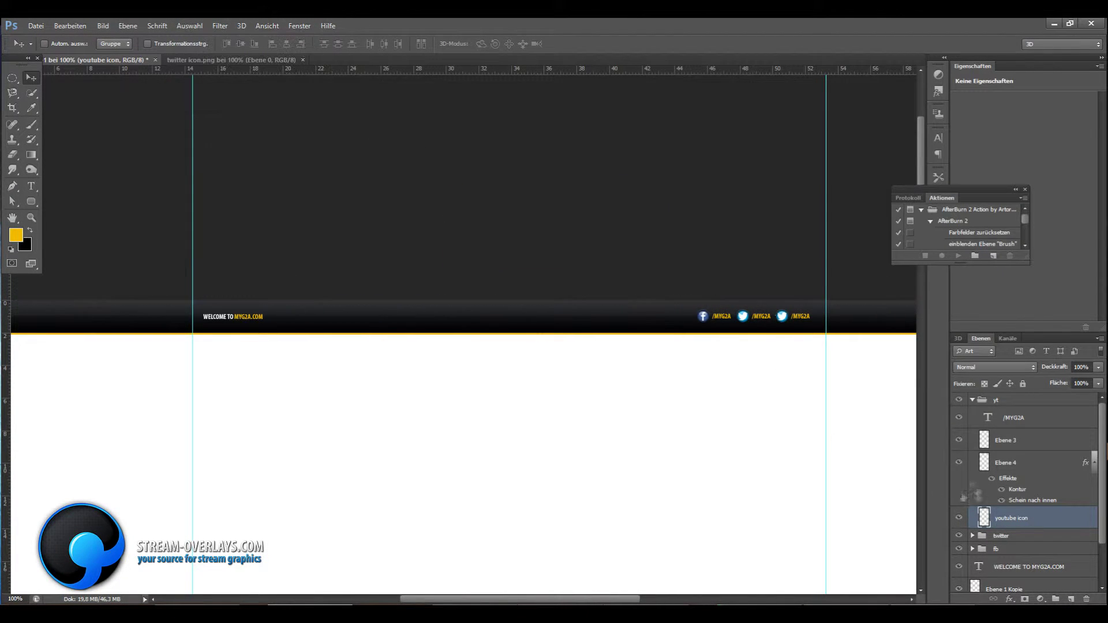
Step: Deal with the old Ebene 4 icon layer, then select the yt, twitter and fb groups
click(953, 463)
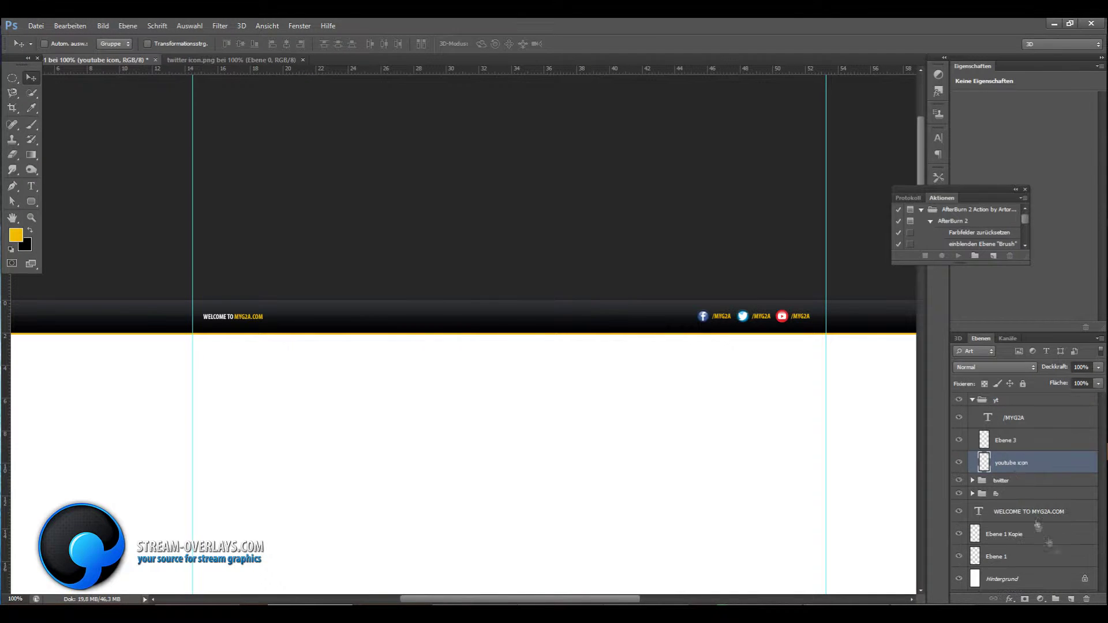
right_click(1011, 462)
key(Escape)
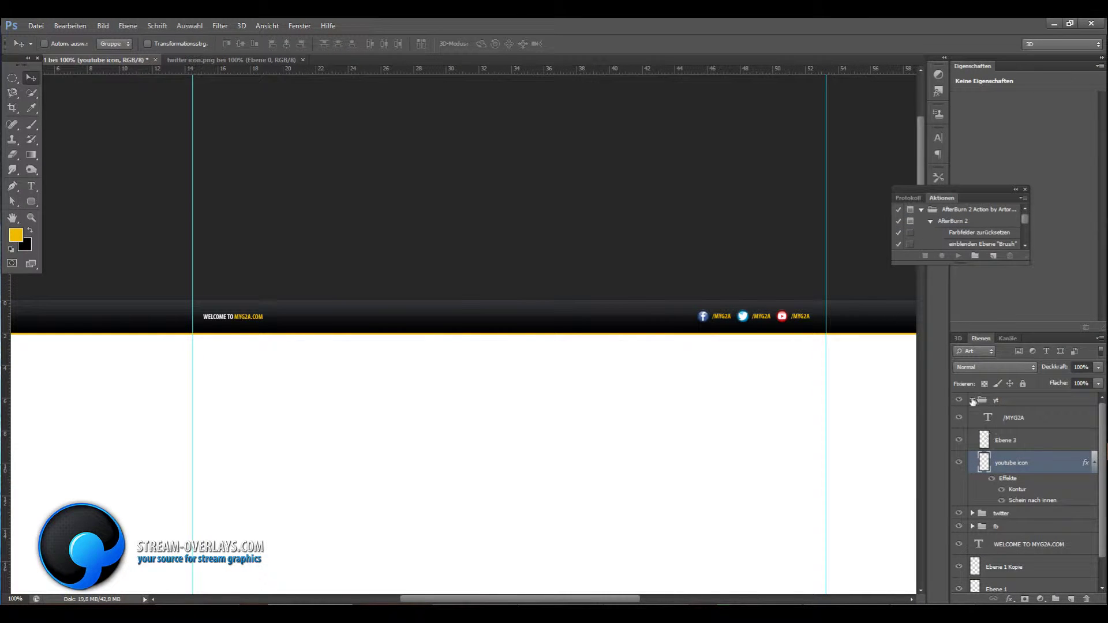
click(972, 400)
shift+click(1004, 426)
Step: Nudge the three icon groups right and add a //SOCIAL MEDIA label left of them
drag(704, 321, 708, 321)
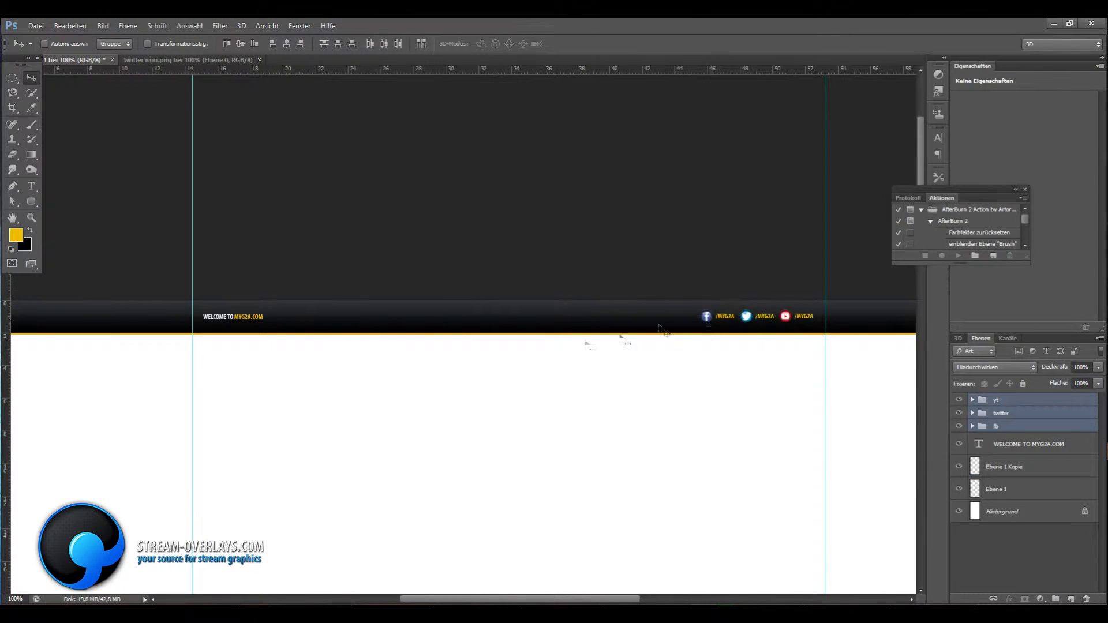
key(t)
click(581, 315)
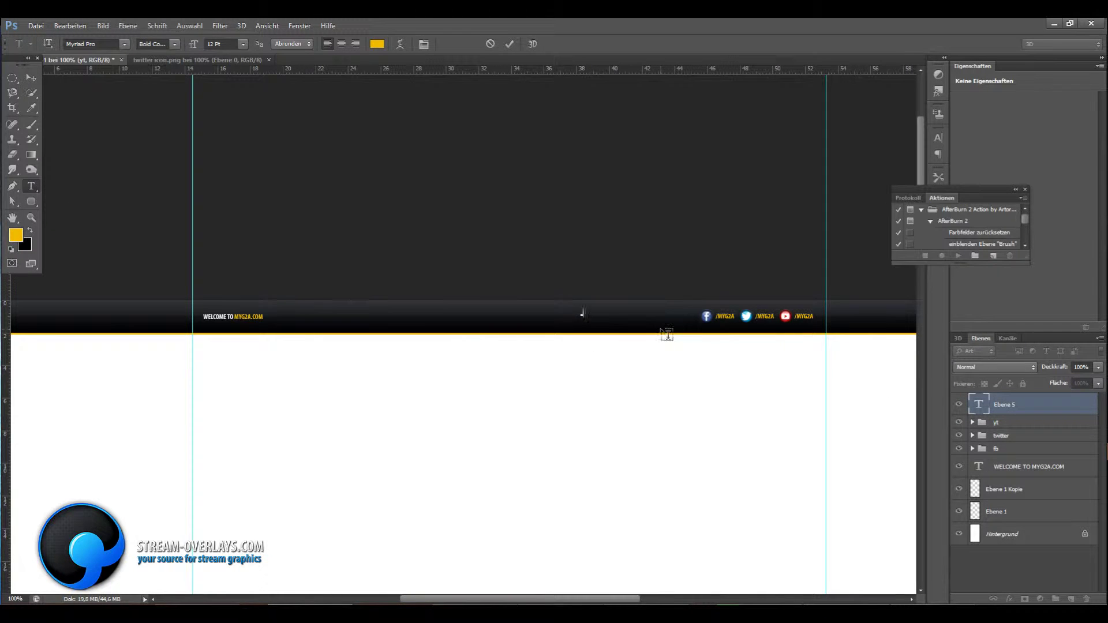
text(/SOCIAL MEDIA)
drag(582, 315, 646, 316)
Step: Make the //SOCIAL MEDIA text white and lower its opacity to 25%
click(377, 44)
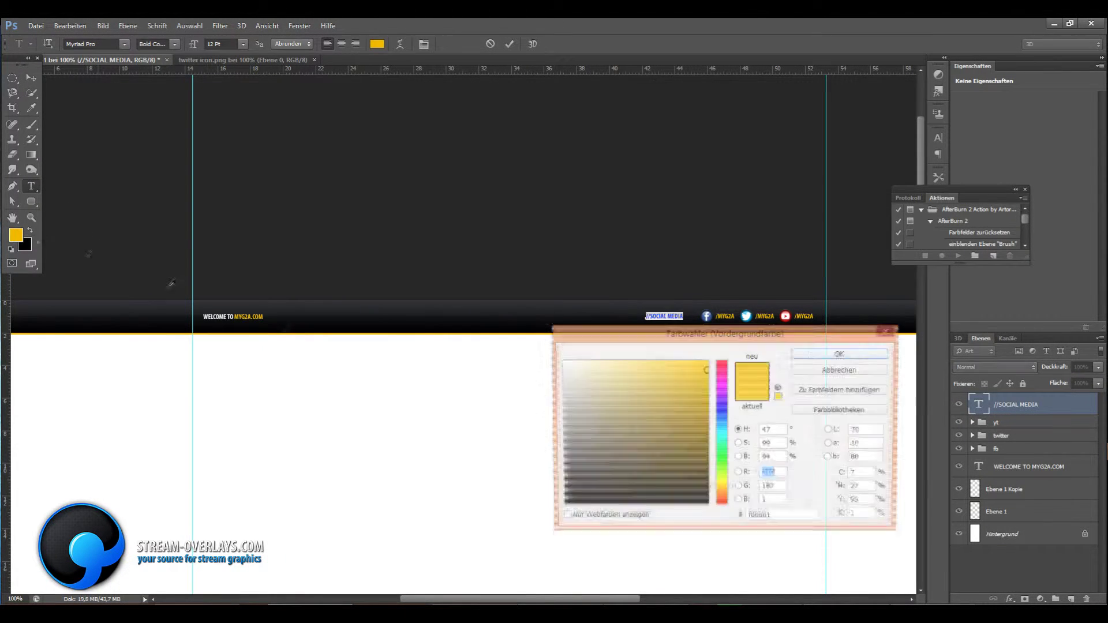
click(576, 361)
click(841, 354)
click(31, 77)
drag(1068, 380, 1055, 379)
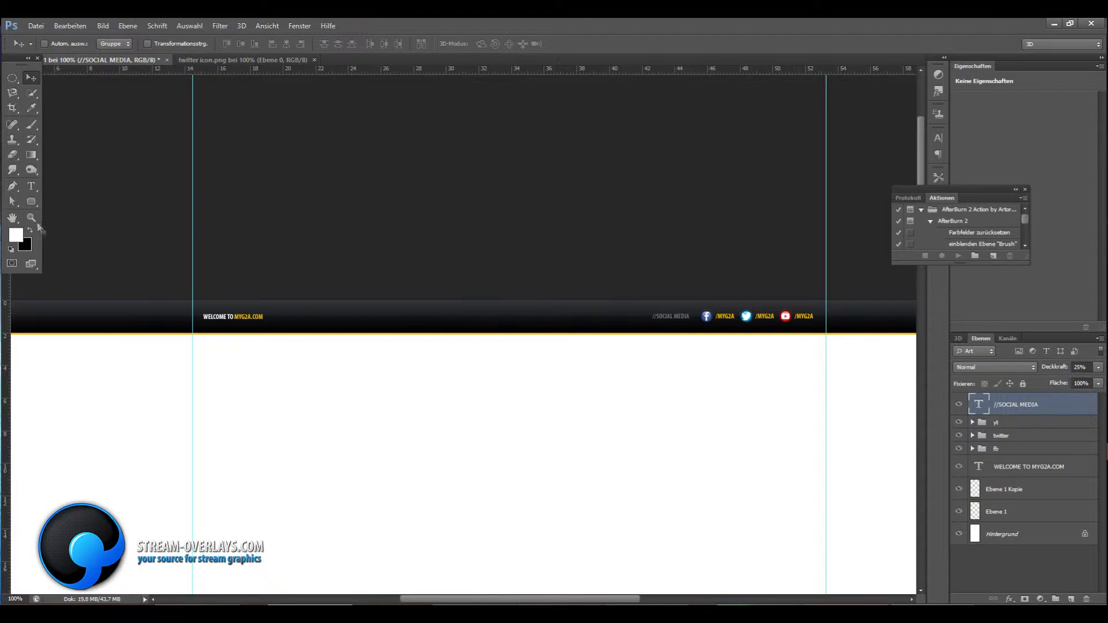
key(z)
right_click(358, 330)
Step: Select the yt group together with the label and icon groups
click(398, 393)
right_click(423, 309)
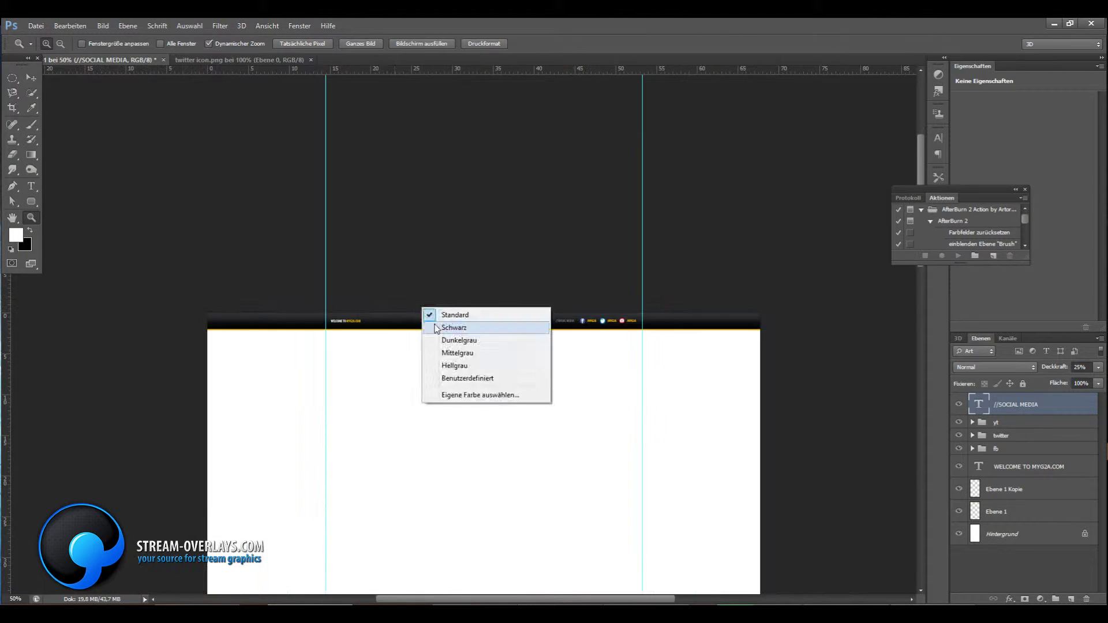
key(Escape)
key(ctrl+1)
click(1012, 422)
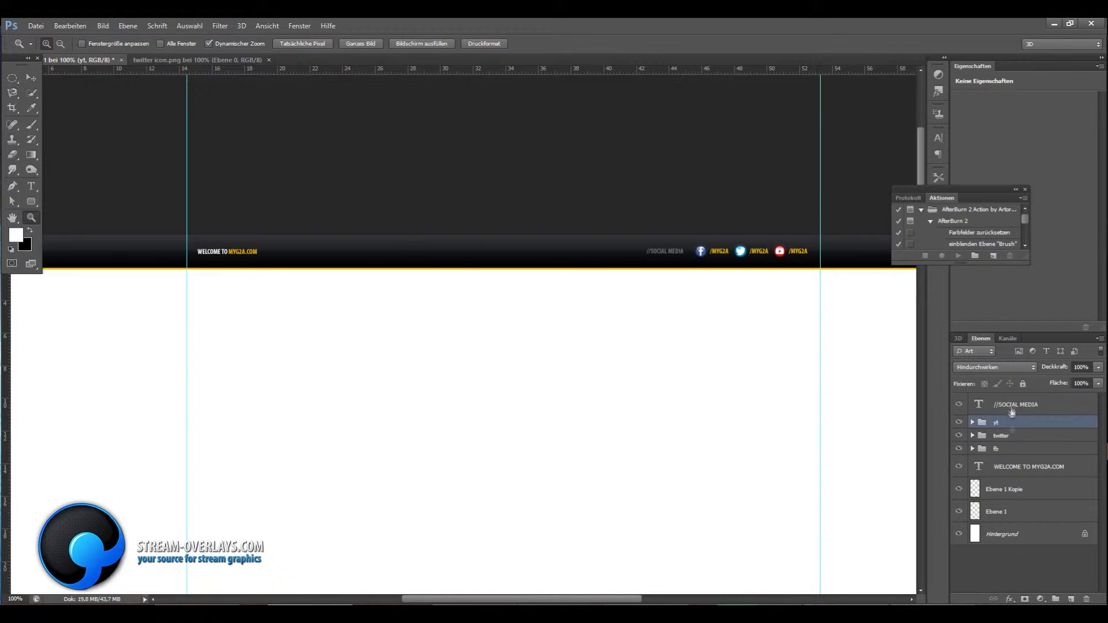
click(27, 75)
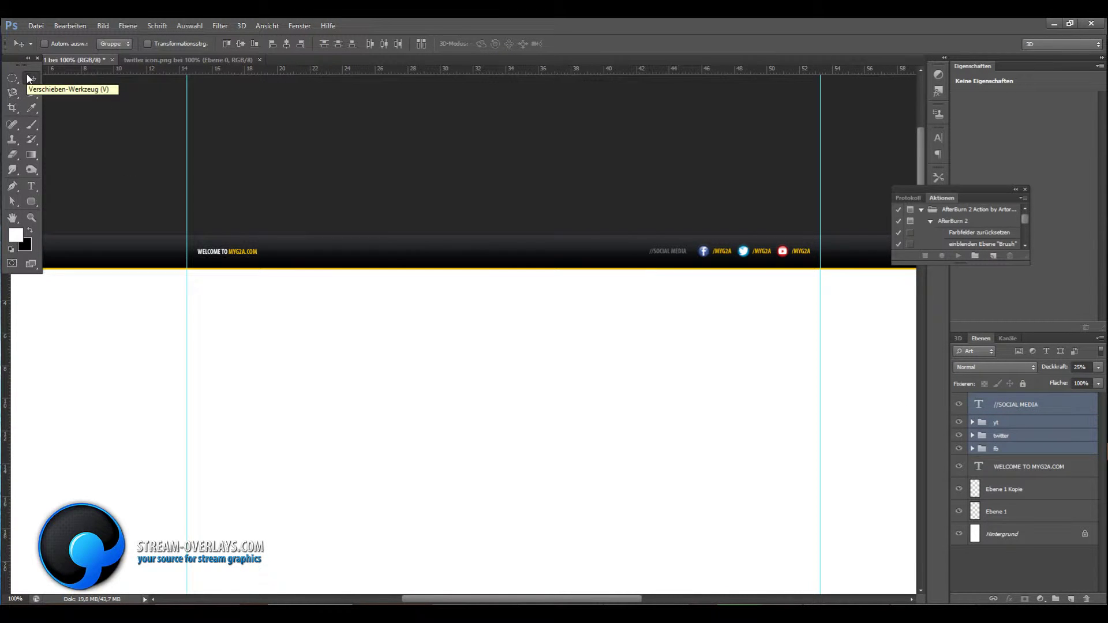
scroll(457, 274, down, 2)
scroll(375, 251, up, 3)
scroll(391, 292, down, 3)
Step: Zoom out to the whole page and add a new empty layer above the background
key(z)
right_click(284, 304)
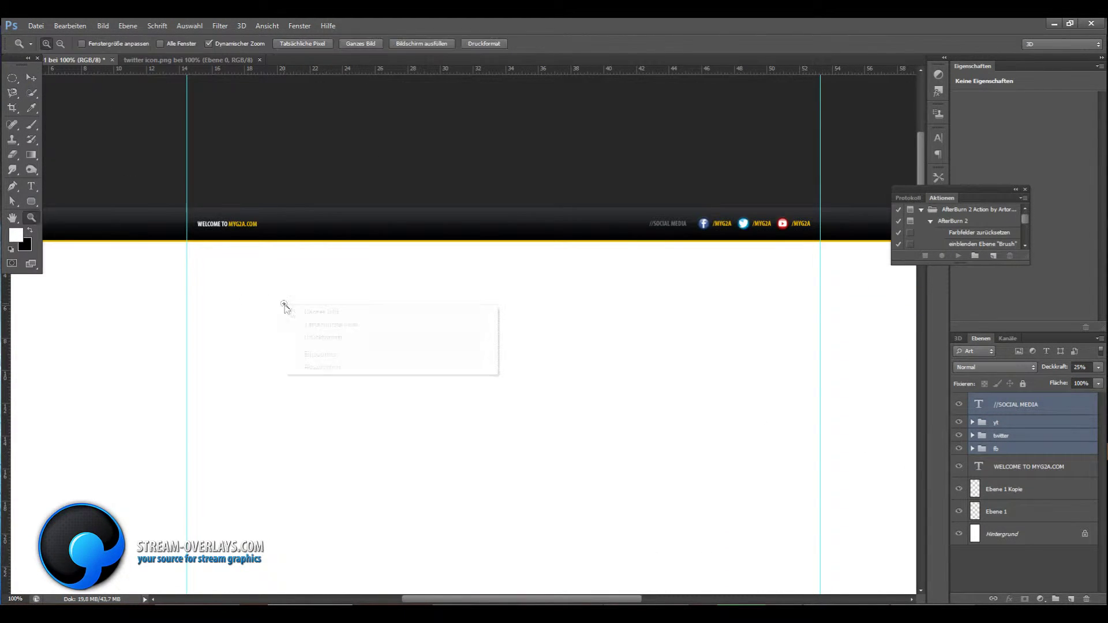
click(322, 366)
click(1010, 534)
click(1070, 599)
Step: Draw a dark-yellow-to-black foreground-to-background gradient down the page
key(g)
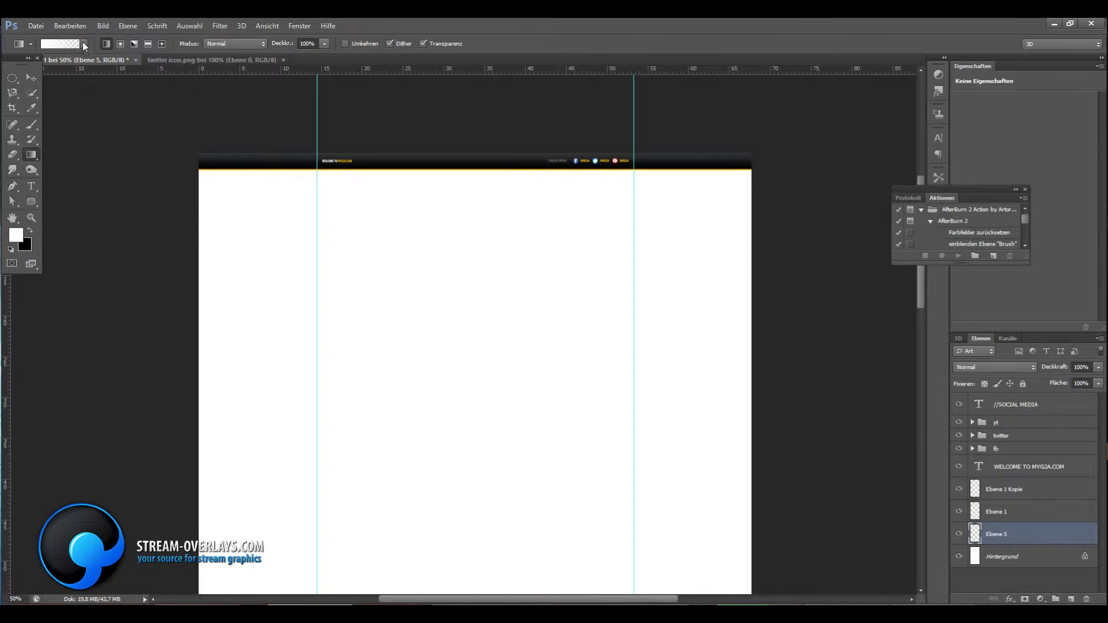
click(84, 46)
double_click(25, 66)
key(x)
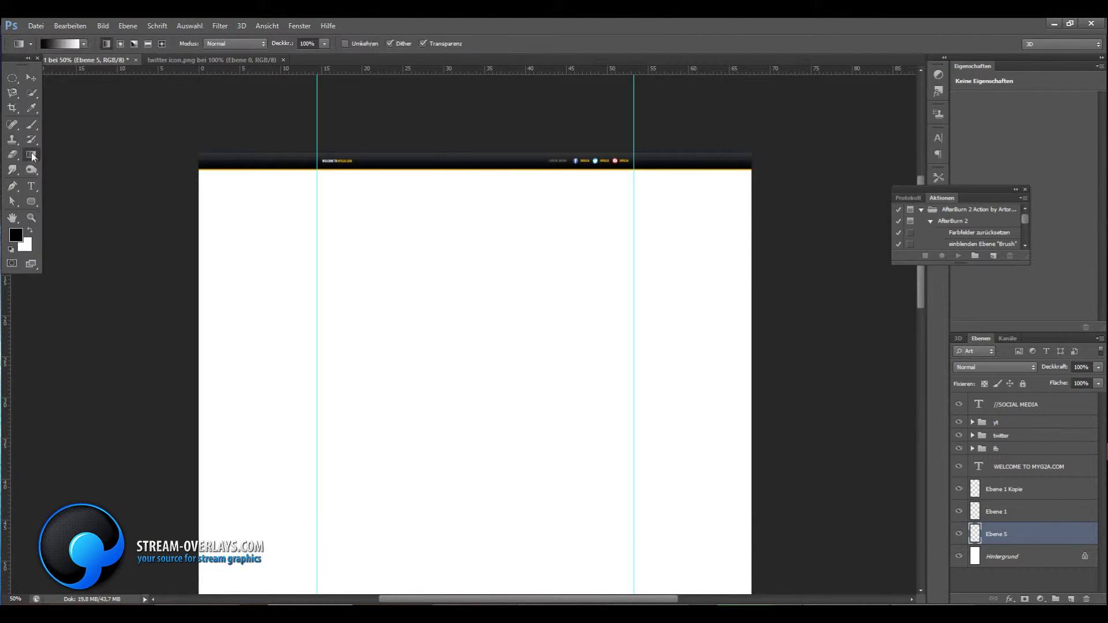
click(25, 244)
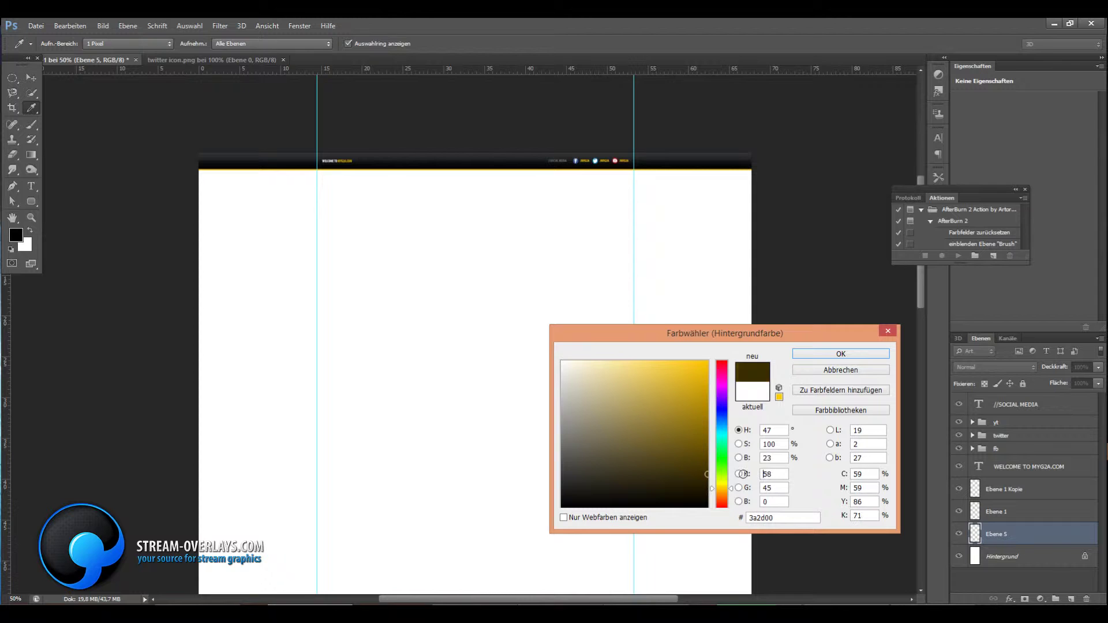
click(840, 353)
drag(398, 363, 398, 126)
drag(462, 548, 532, 104)
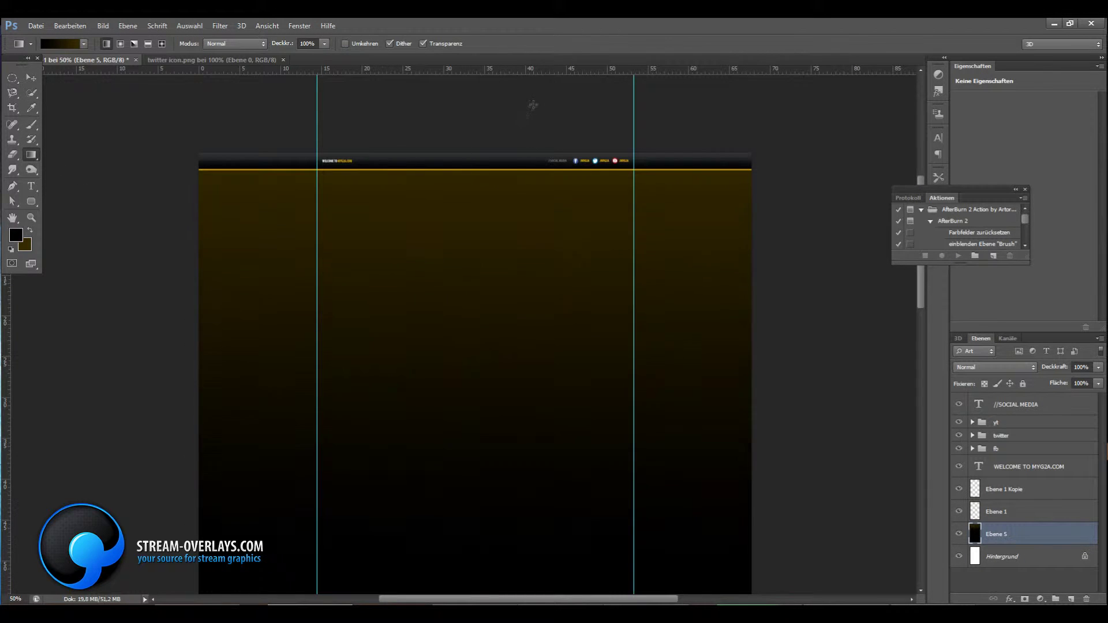
Step: Change the gradient's background colour to a slightly brighter dark gold
click(70, 26)
click(24, 245)
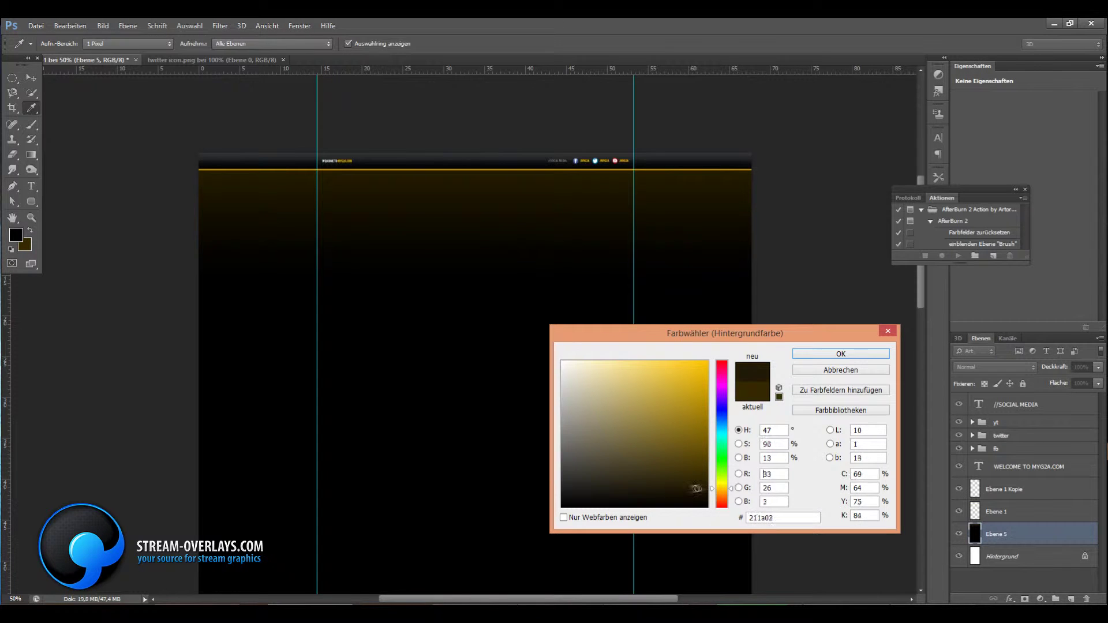
key(Return)
key(ctrl+plus)
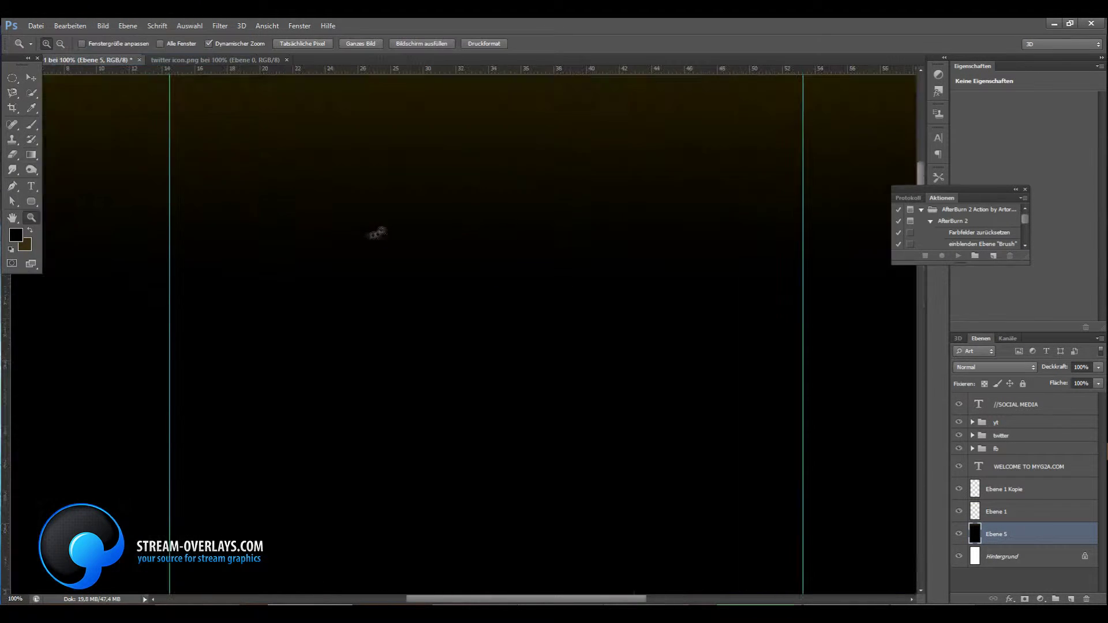
scroll(519, 469, up, 5)
click(70, 25)
click(24, 245)
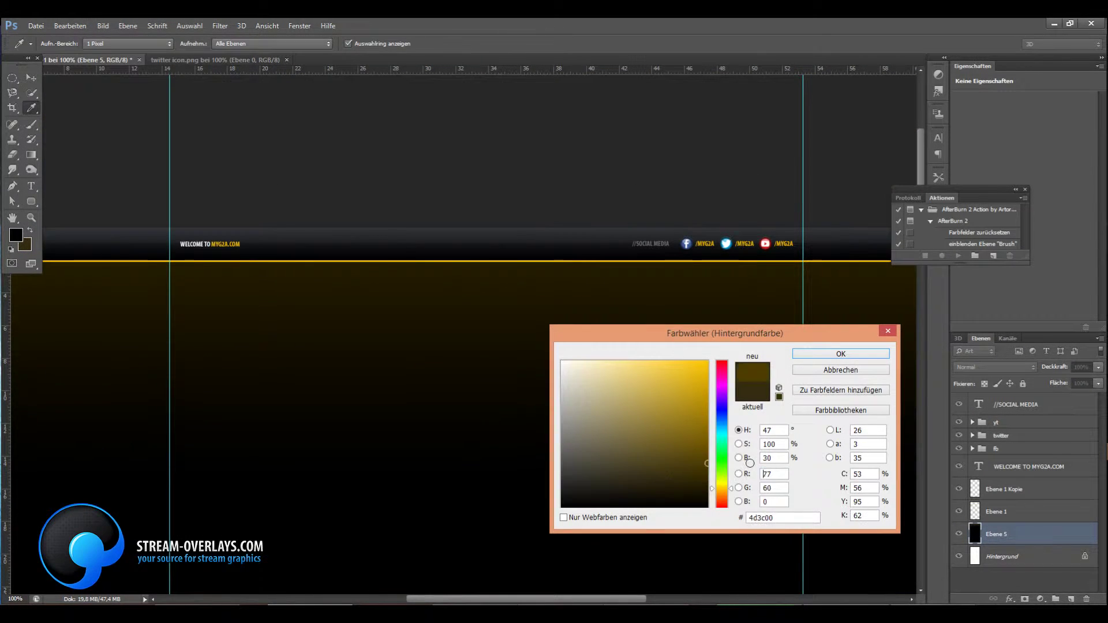
click(817, 354)
key(ctrl+minus)
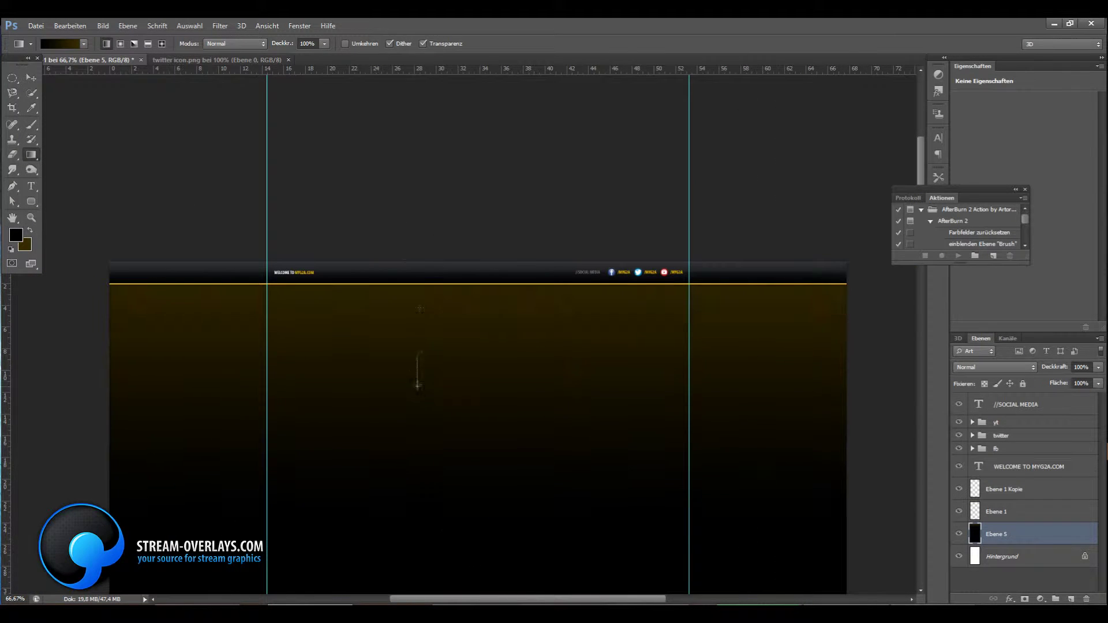
Step: Redraw the gold-to-black gradient from the orange line downward, tweaking the gold until it fits
drag(415, 383, 432, 265)
drag(499, 578, 490, 309)
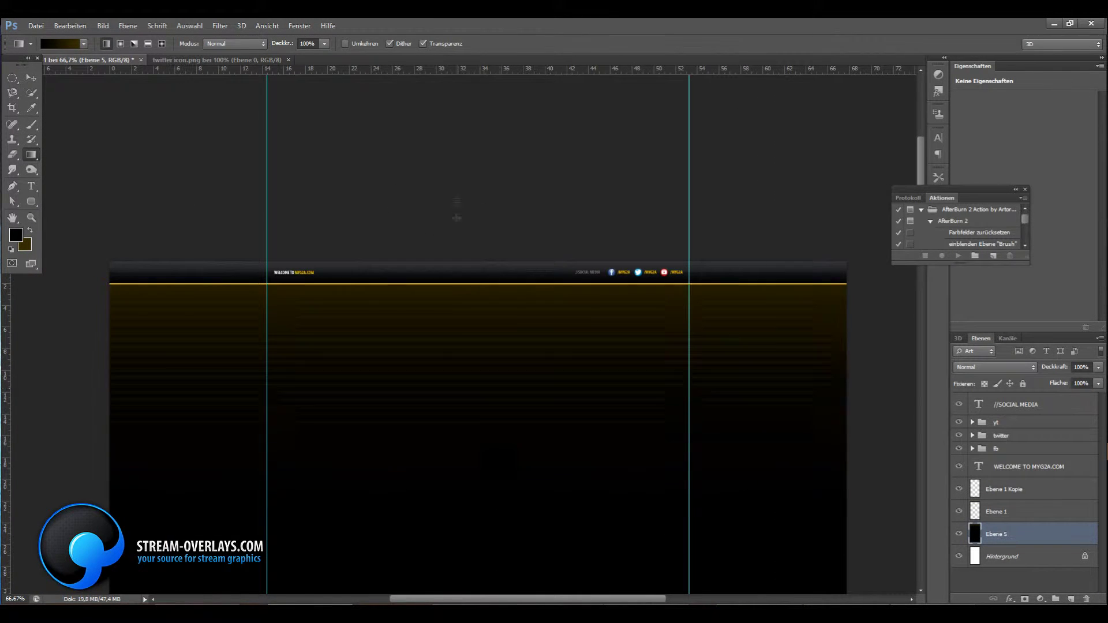
drag(503, 457, 503, 248)
drag(489, 367, 479, 178)
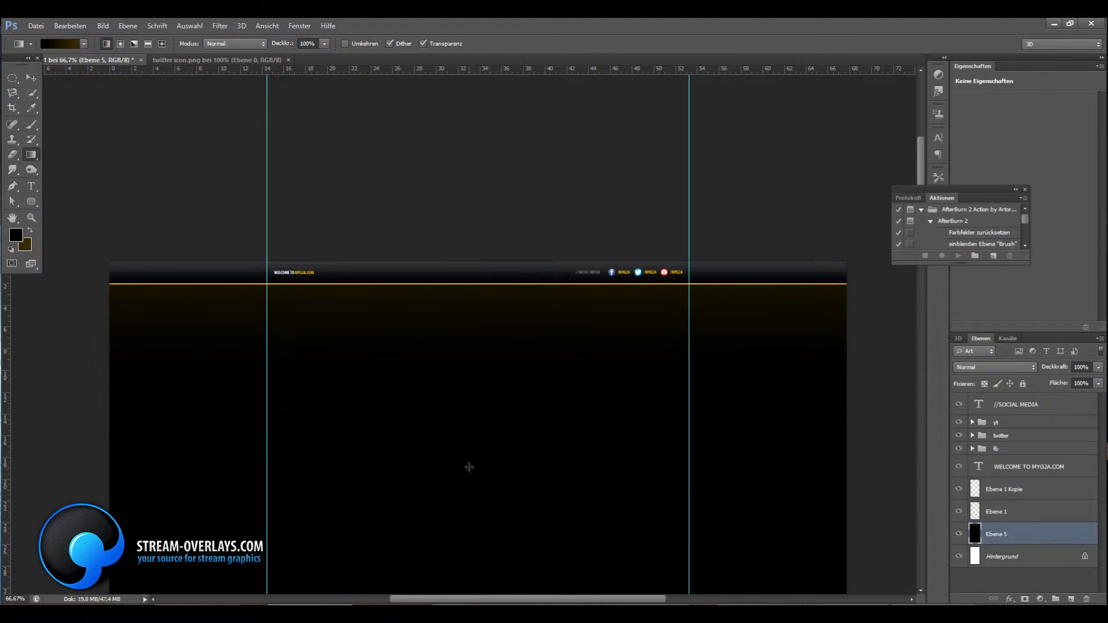
drag(717, 453, 496, 277)
click(24, 245)
click(863, 353)
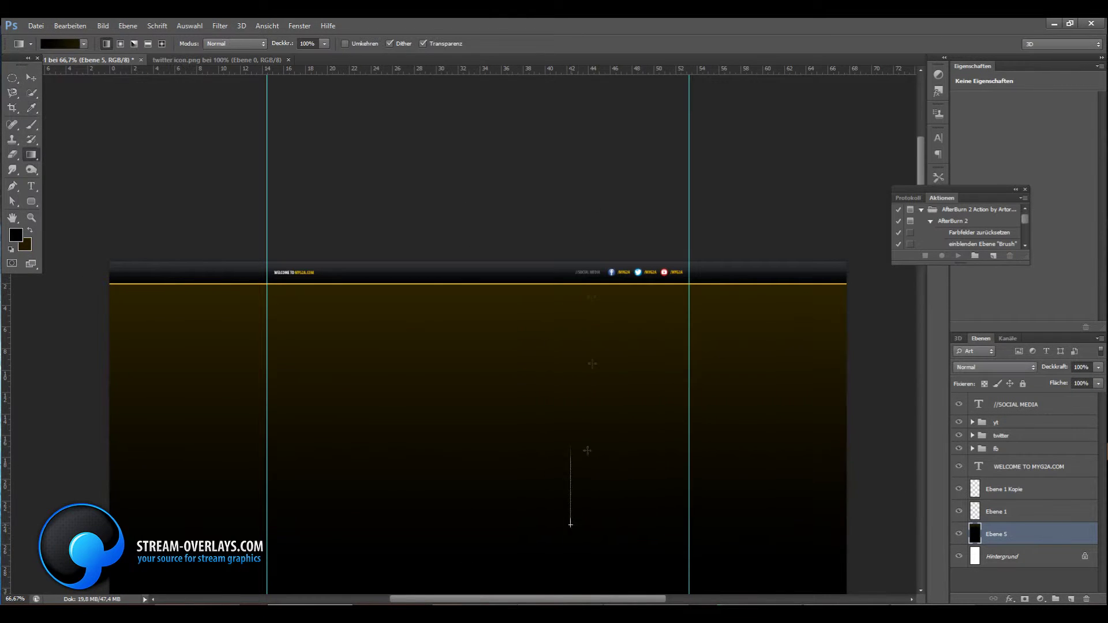
drag(569, 450, 568, 300)
double_click(1037, 510)
key(Escape)
click(31, 218)
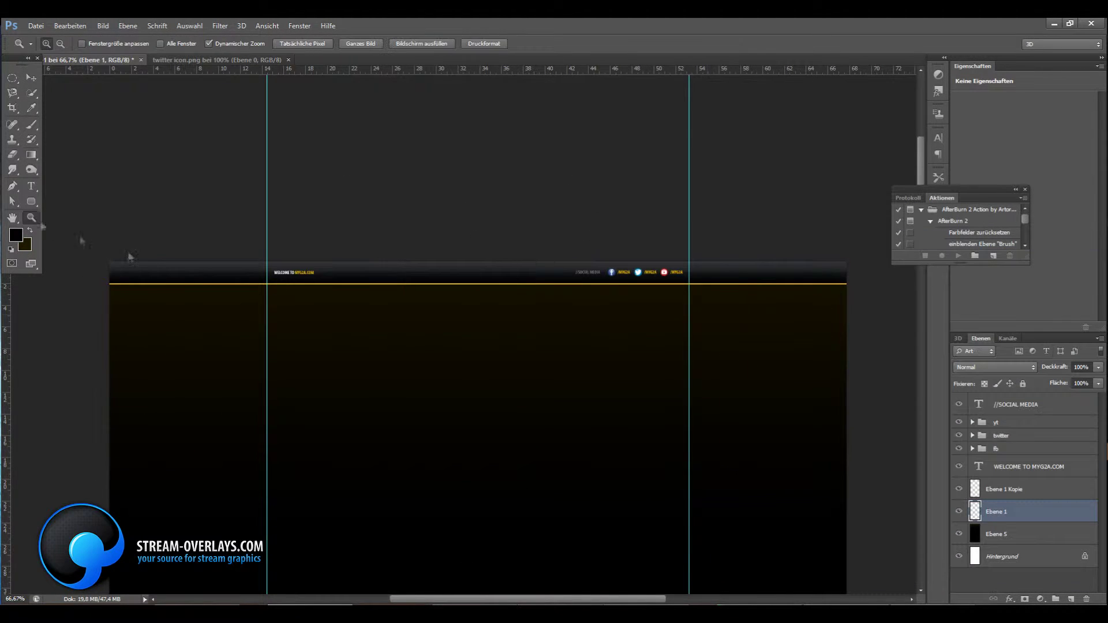
click(470, 223)
Step: Add a Normal-mode, 1 px distance and 1 px size drop shadow to layer Ebene 1
right_click(1015, 511)
click(866, 79)
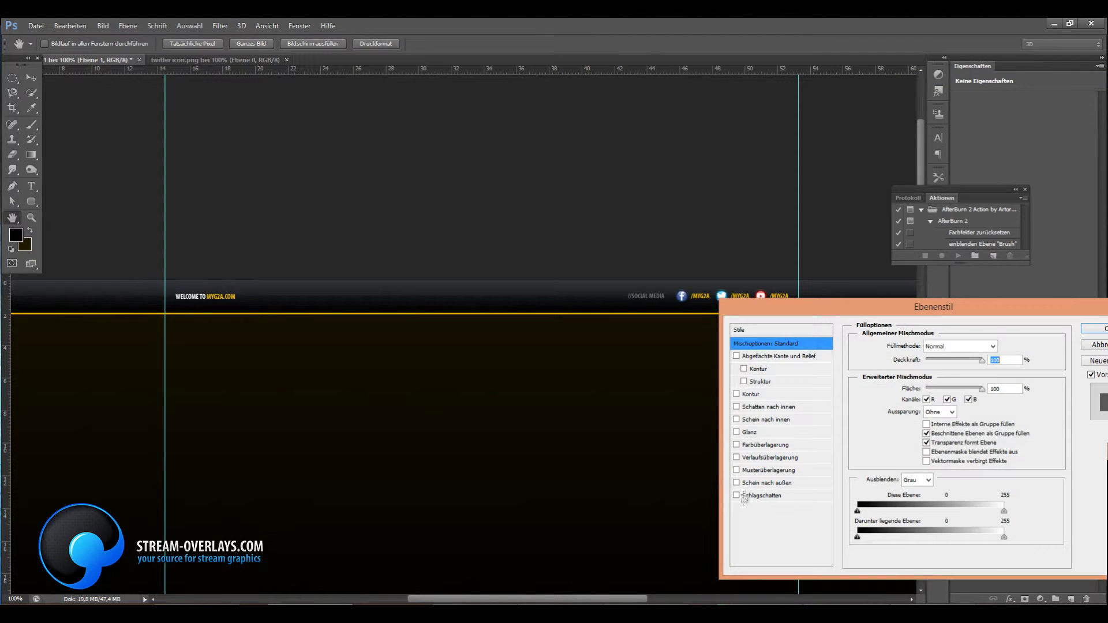
click(962, 350)
click(938, 52)
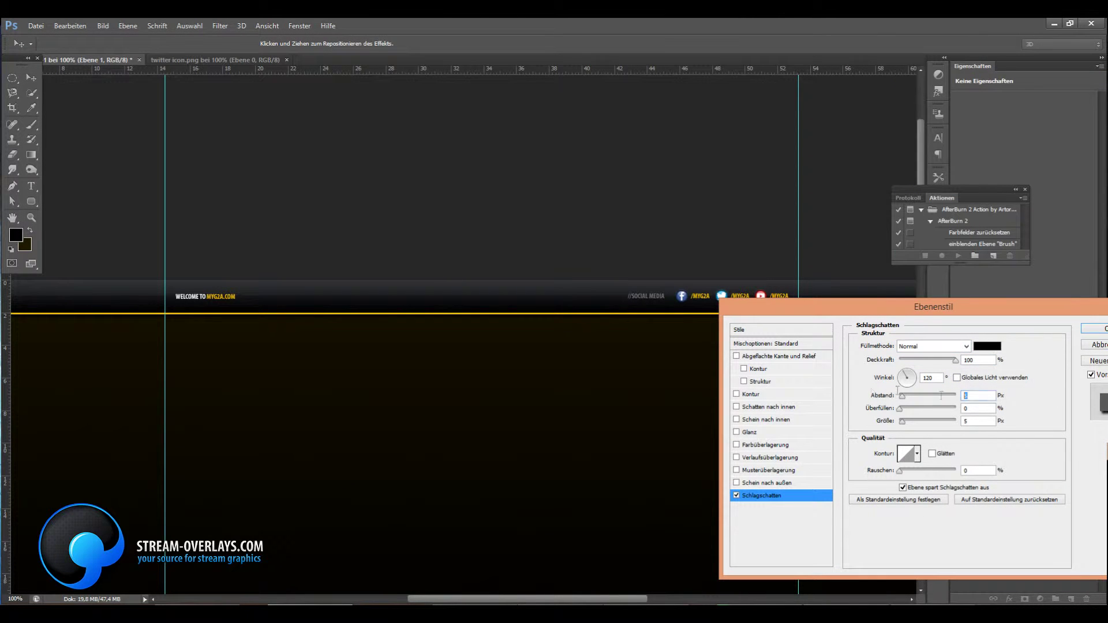
drag(827, 310, 697, 277)
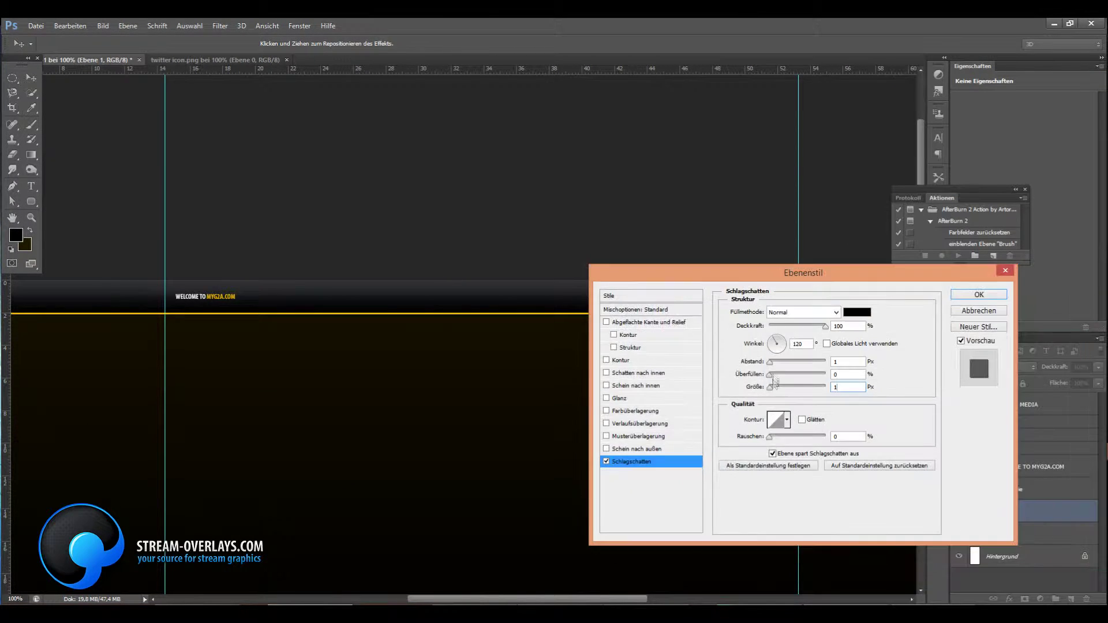
click(965, 294)
key(z)
right_click(260, 286)
click(277, 302)
right_click(392, 286)
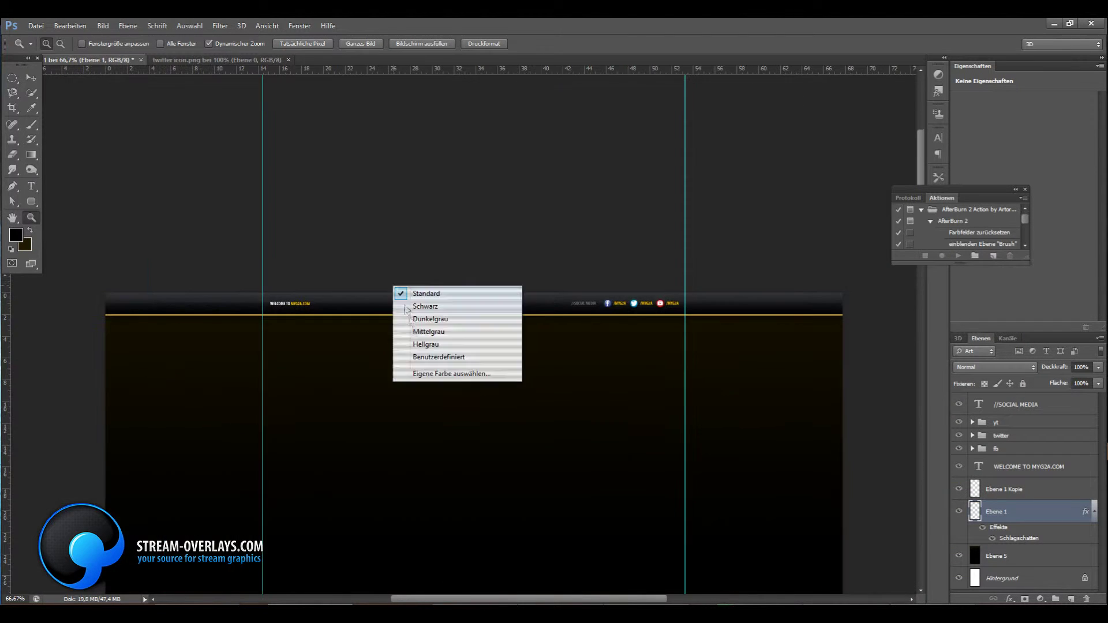
key(Escape)
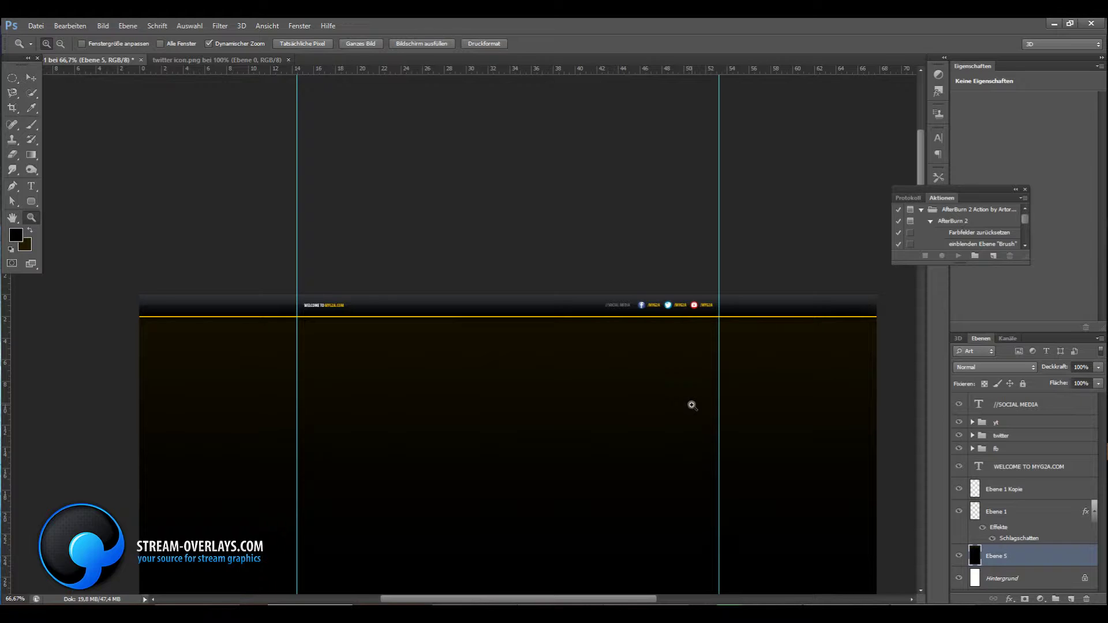
Step: Enable a dot pattern overlay on the background layer in Overlay blend mode
right_click(1004, 555)
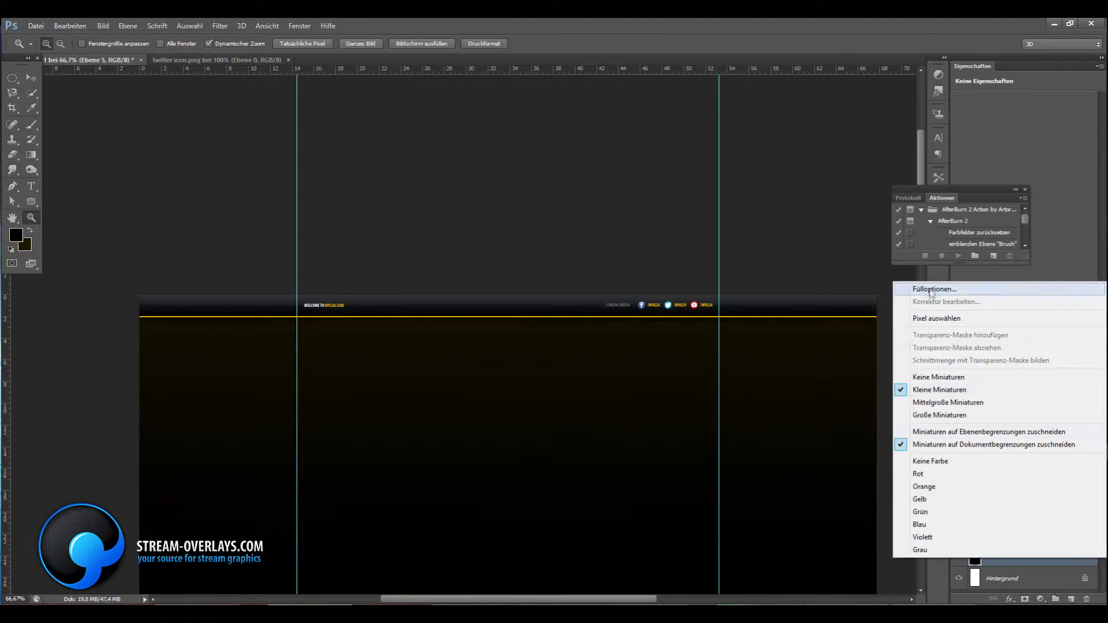
click(924, 289)
click(637, 436)
click(806, 352)
click(786, 425)
click(803, 313)
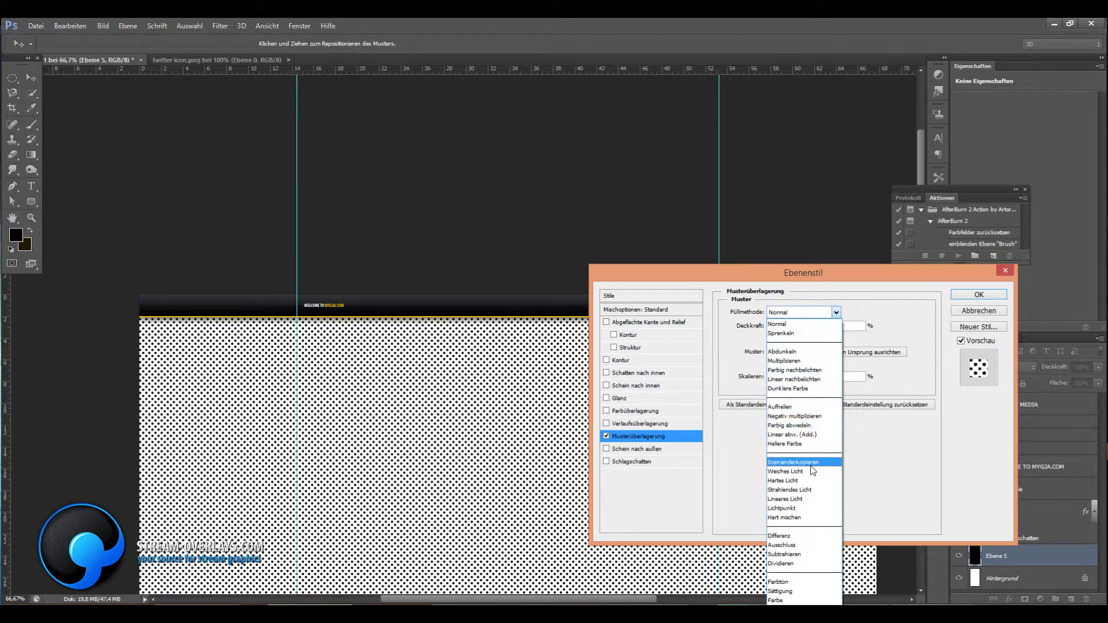
click(793, 455)
Step: Switch to a finer pattern scaled to about 146% and apply the overlay
click(806, 352)
click(749, 406)
click(804, 406)
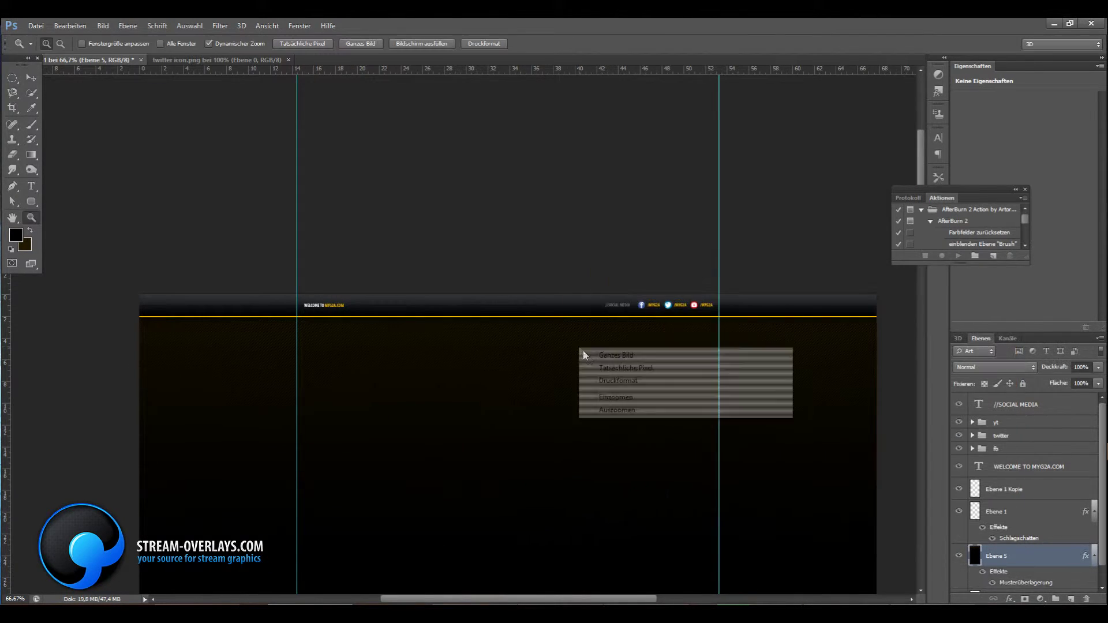
drag(797, 376, 799, 376)
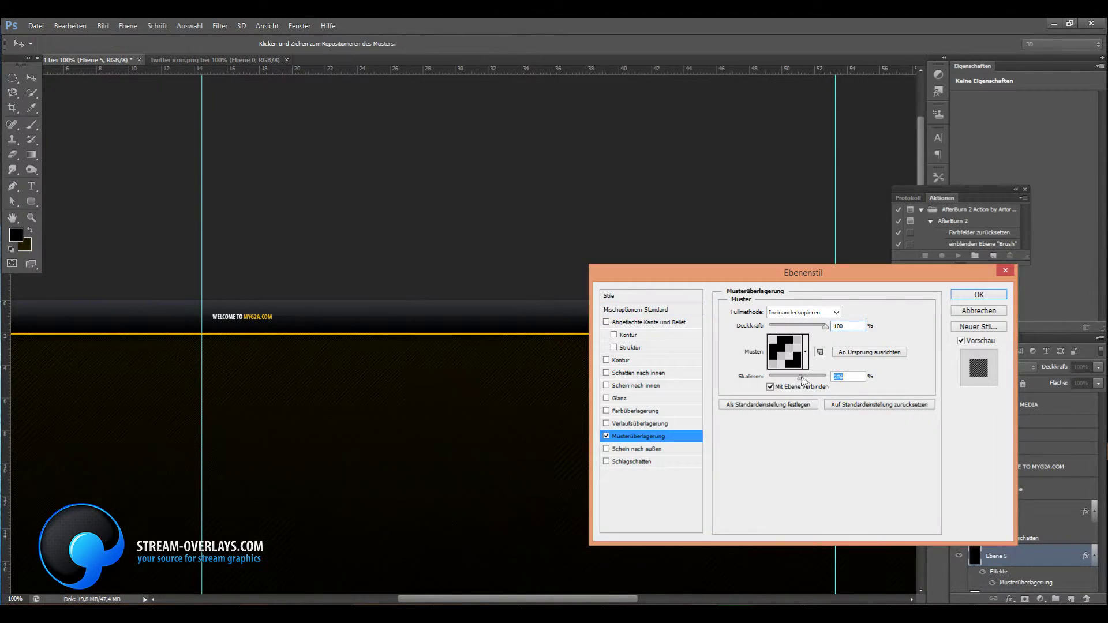
key(Return)
key(ctrl+minus)
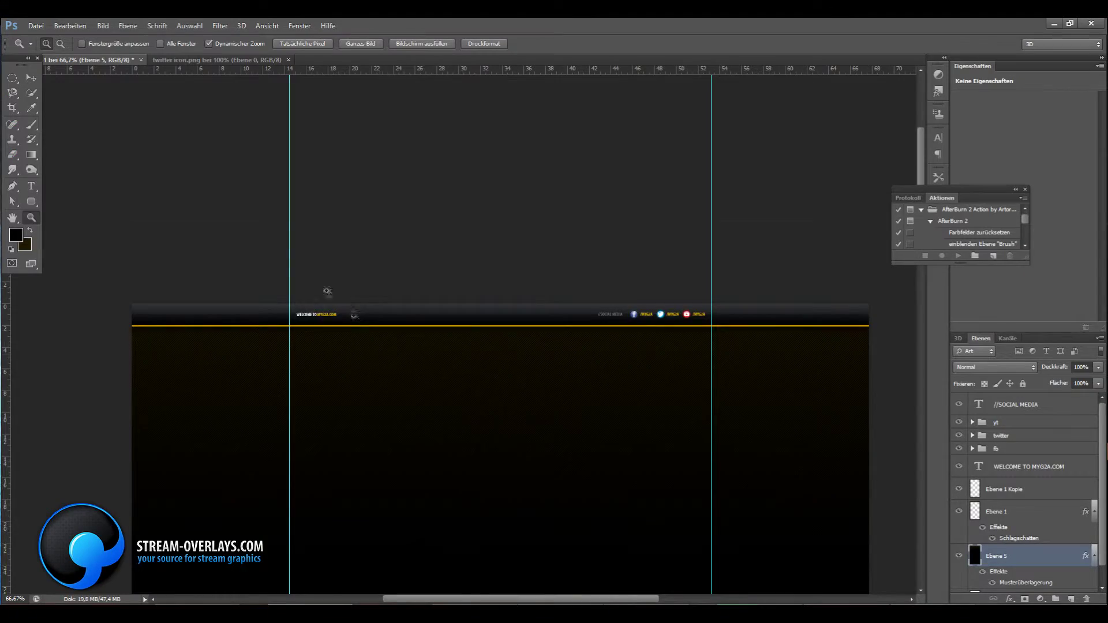
scroll(398, 353, down, 2)
scroll(398, 354, up, 1)
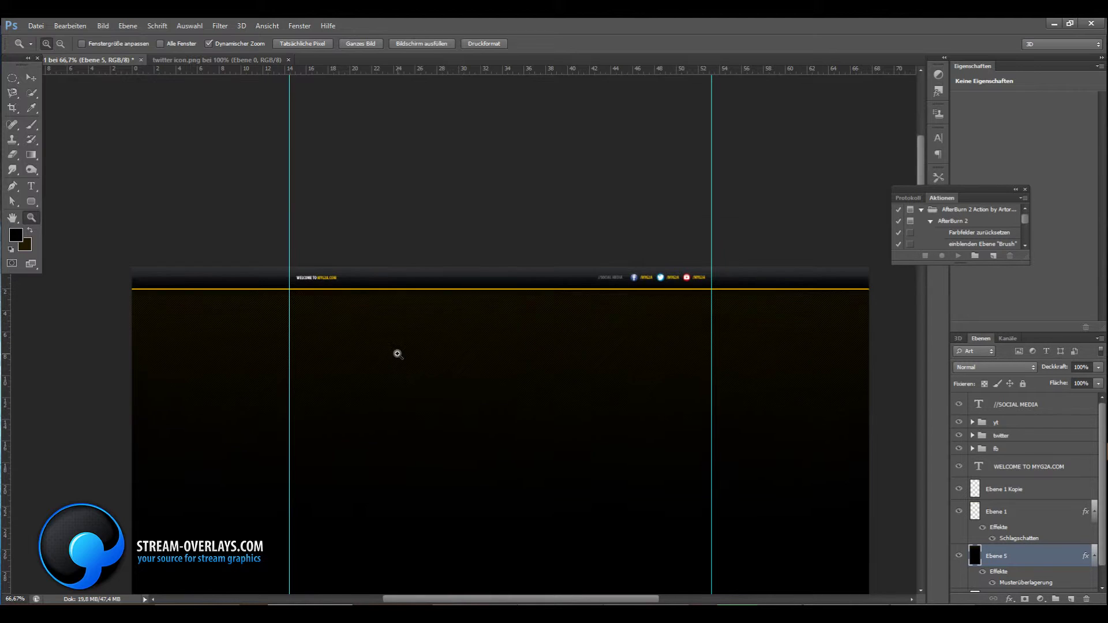
right_click(12, 77)
click(63, 78)
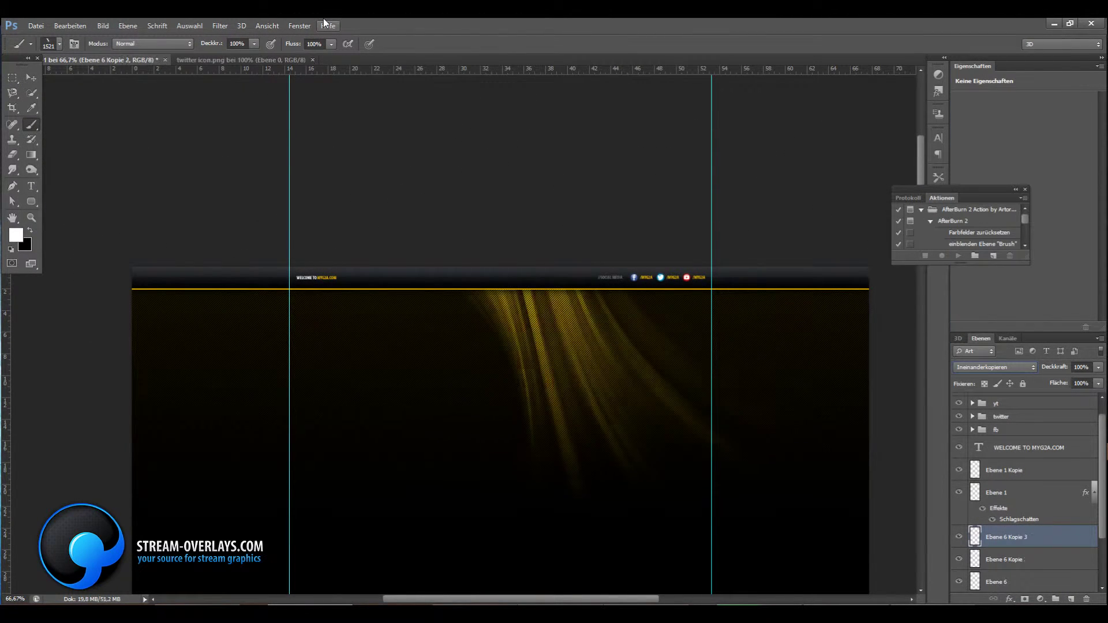
Step: Add a new layer and stamp a large white light streak blended in Overlay
click(1068, 598)
click(56, 44)
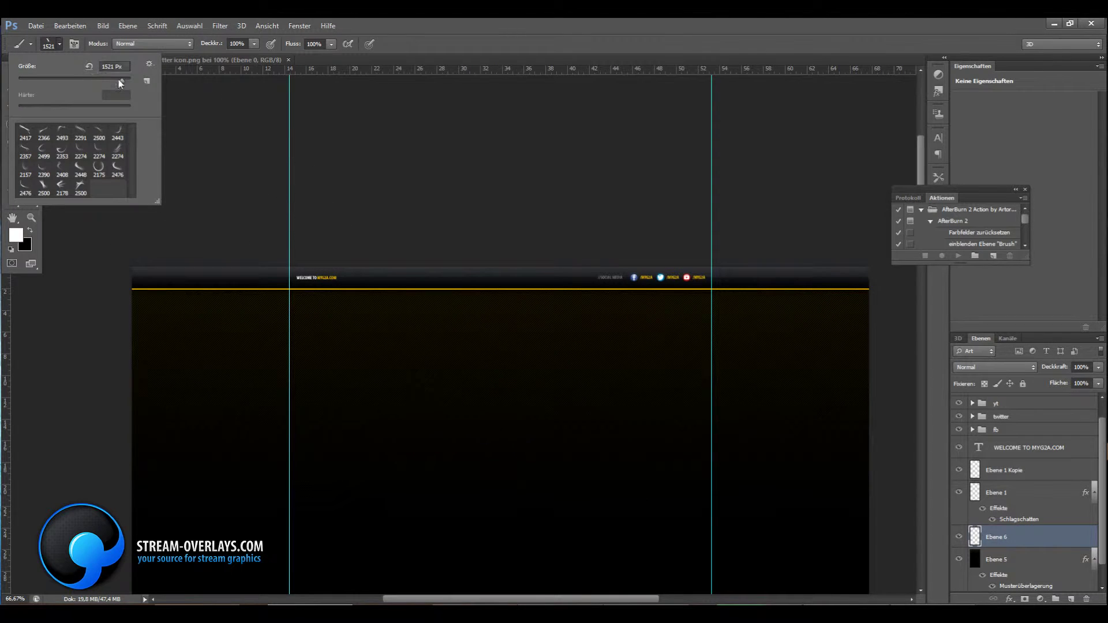
click(571, 357)
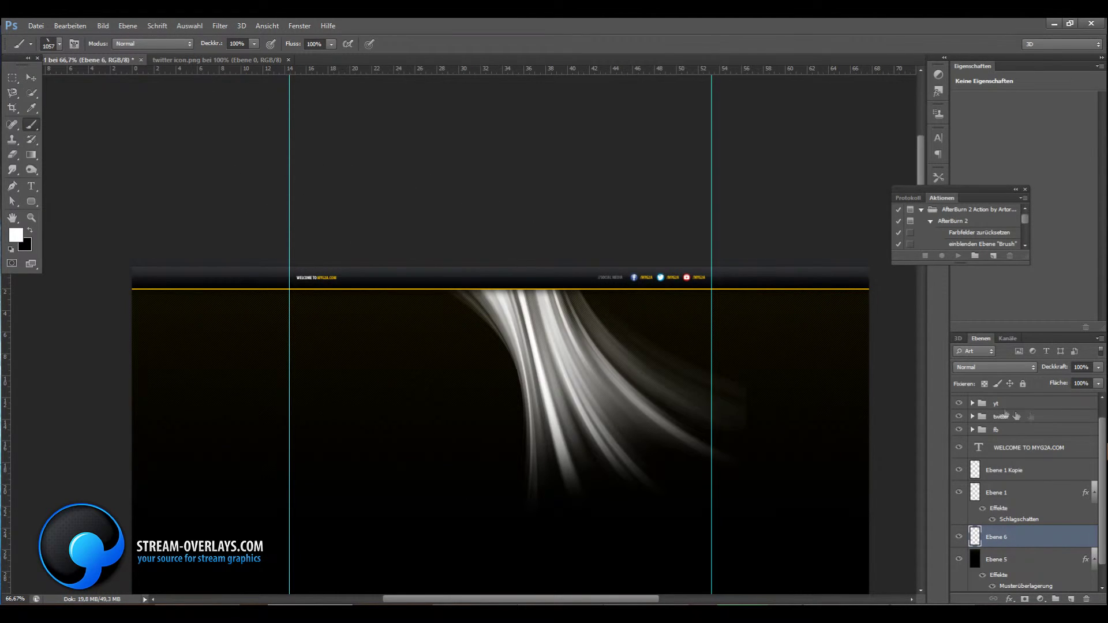
click(1001, 371)
click(981, 218)
Step: Duplicate the streak layer twice, shift the copies left, and merge them into one layer
key(ctrl+j)
key(ctrl+j)
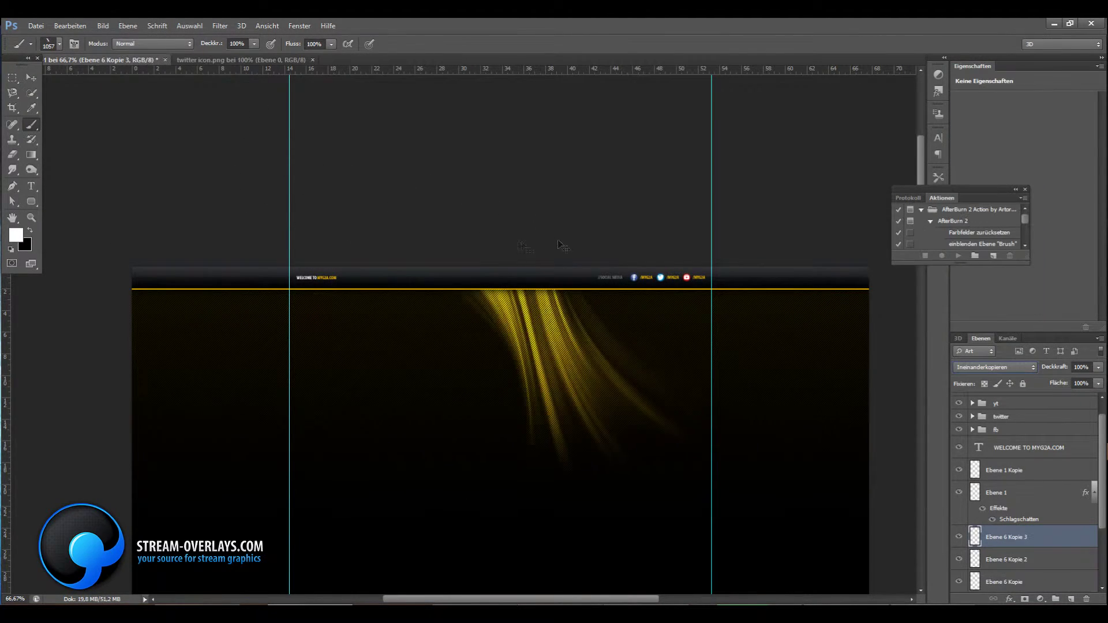
key(ctrl+j)
key(ctrl+j)
scroll(1036, 453, down, 5)
shift+click(997, 514)
key(v)
mouse_move(580, 294)
mouse_down()
mouse_move(383, 295)
mouse_move(378, 355)
mouse_up()
key(ctrl+t)
key(Return)
key(ctrl+e)
key(g)
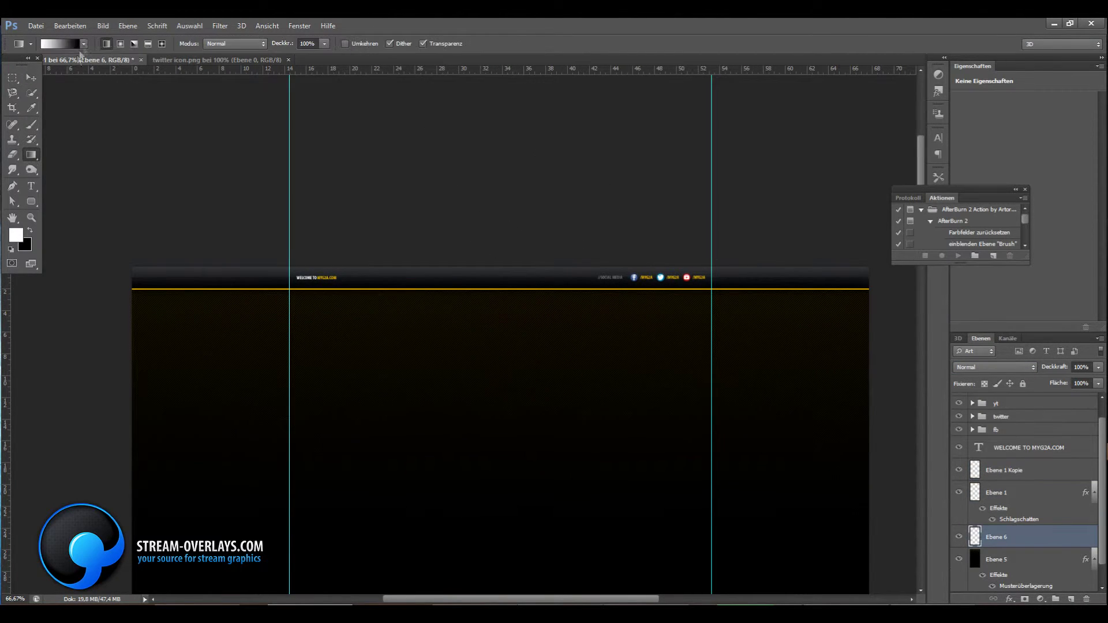
click(83, 43)
key(Escape)
key(b)
click(52, 44)
click(62, 187)
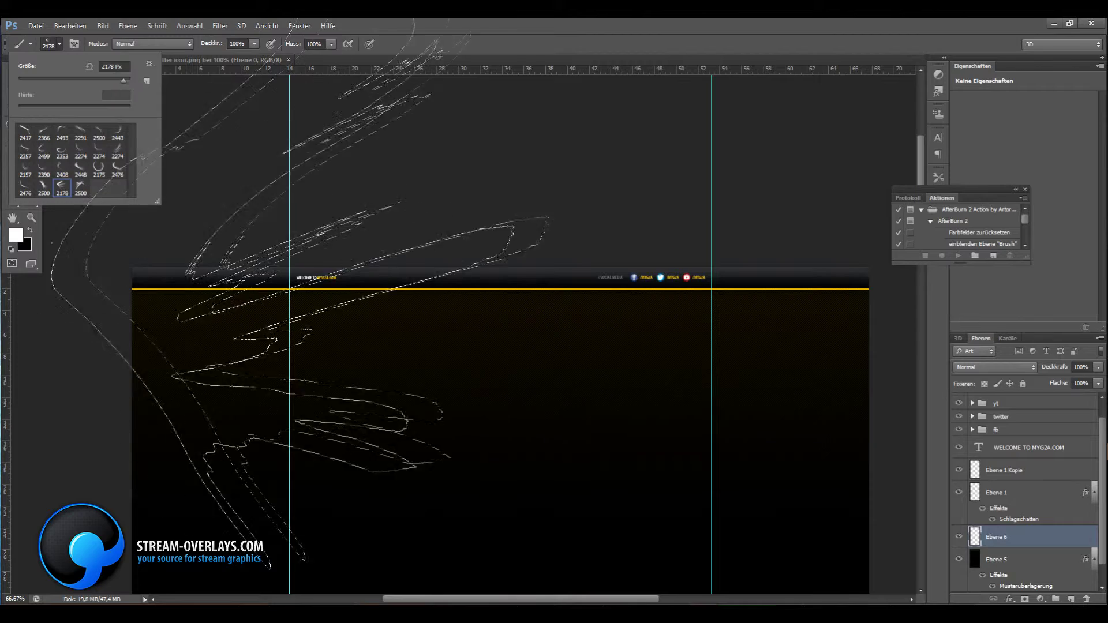
click(64, 137)
click(497, 323)
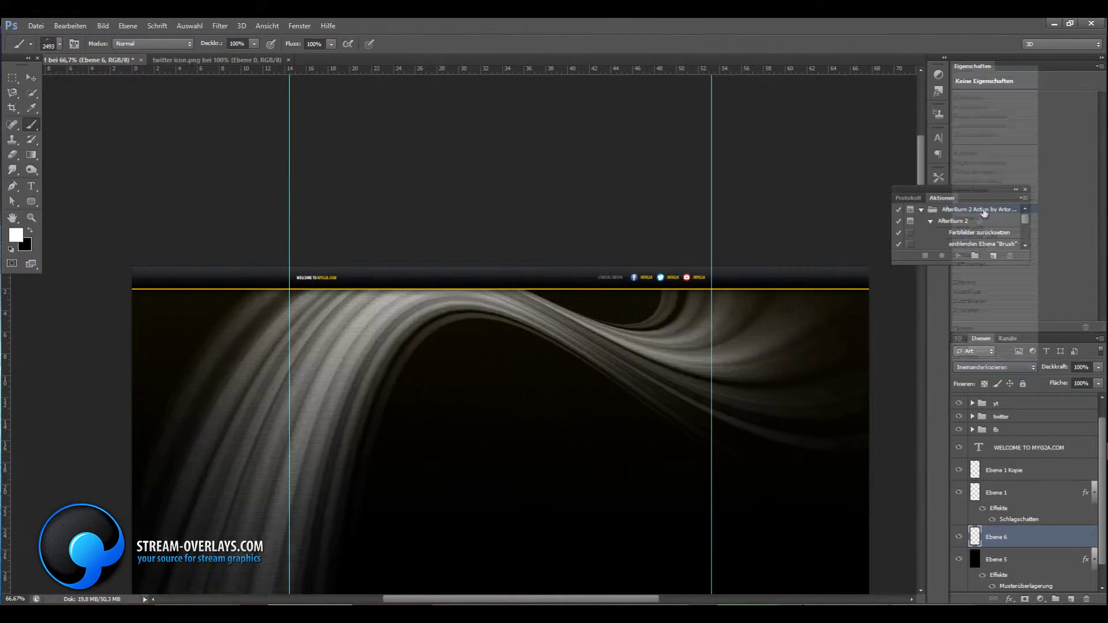
key(shift+alt+o)
key(ctrl+j)
key(ctrl+j)
key(ctrl+j)
key(ctrl+j)
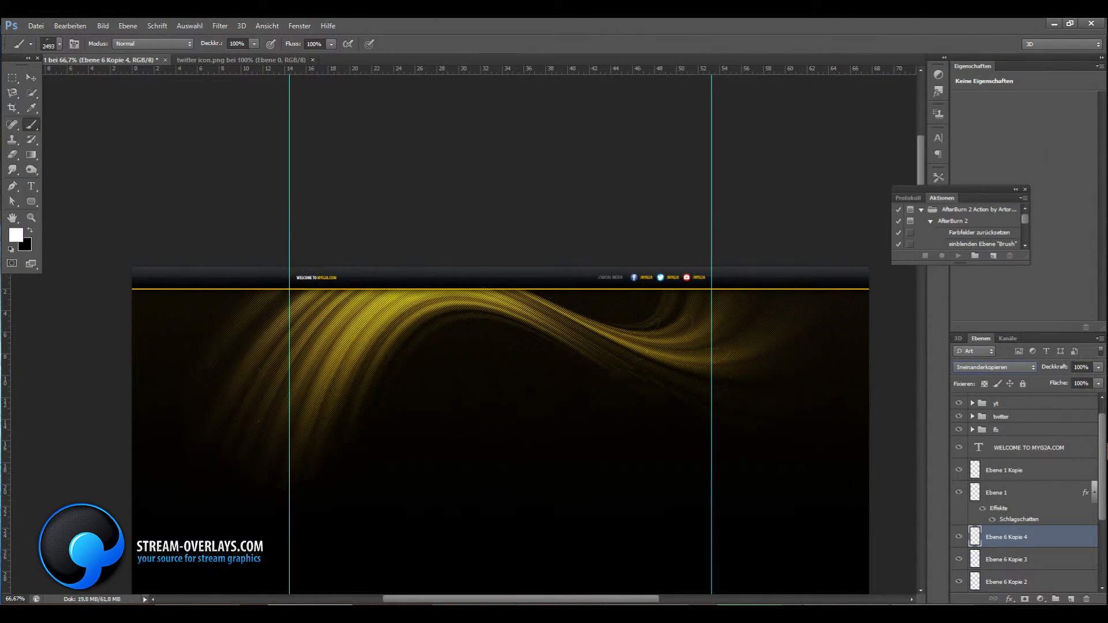
key(v)
key(ctrl+z)
shift+click(996, 560)
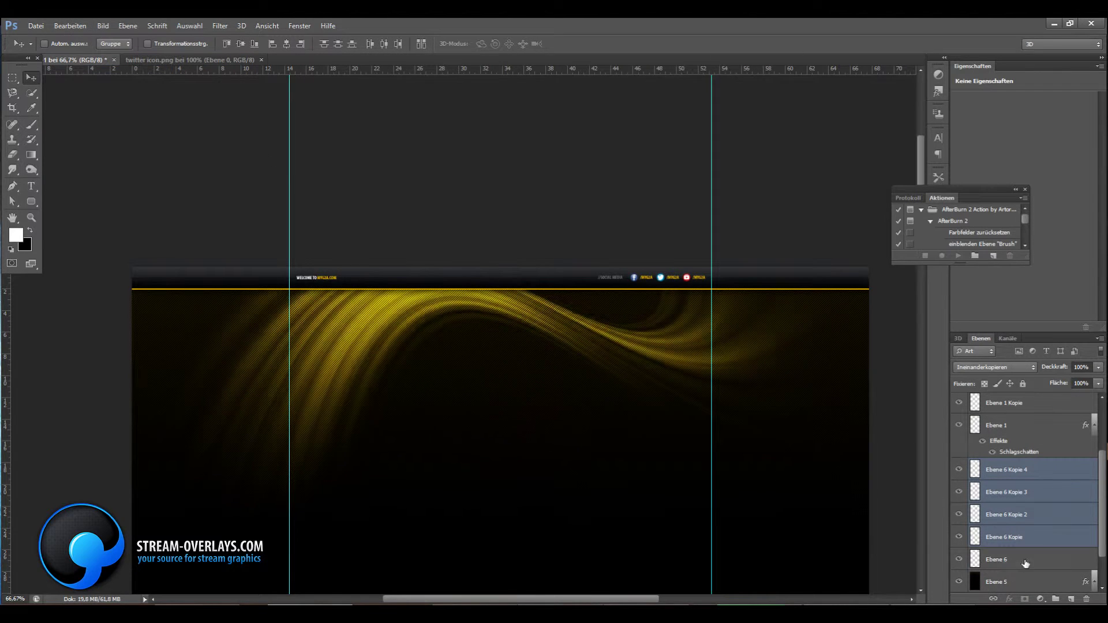
drag(427, 303, 427, 326)
key(ctrl+t)
drag(131, 289, 238, 353)
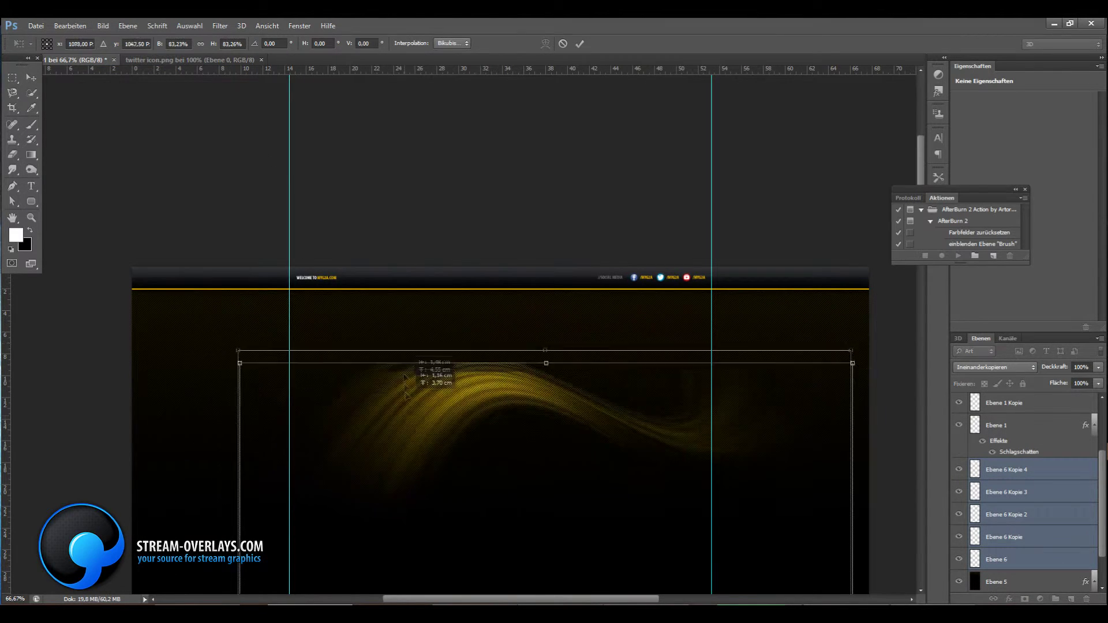
drag(402, 394, 381, 329)
key(Return)
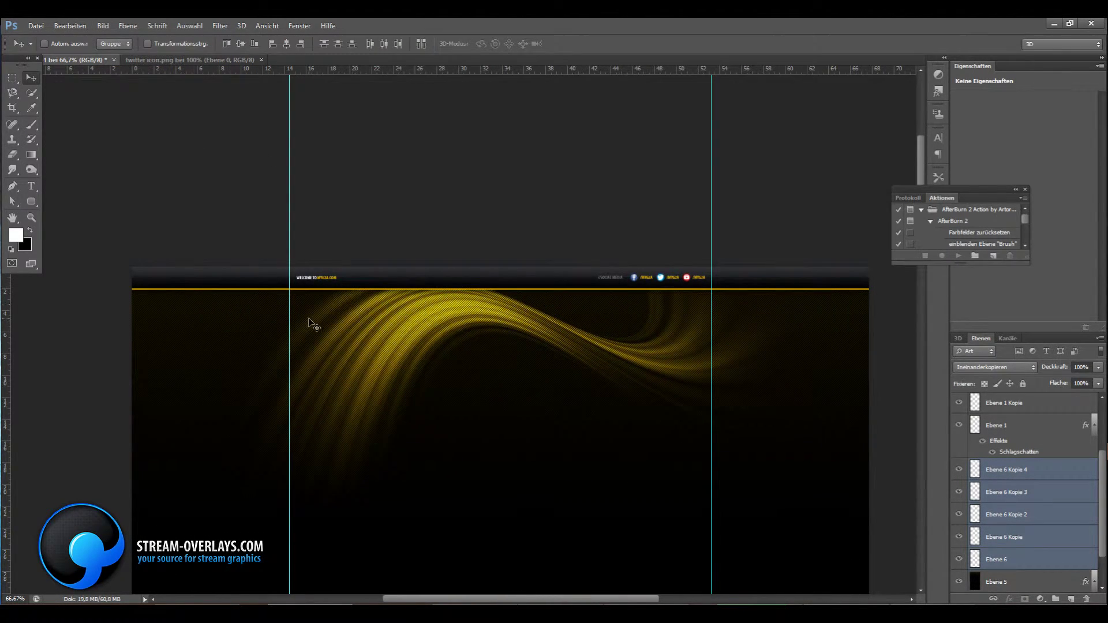
right_click(355, 332)
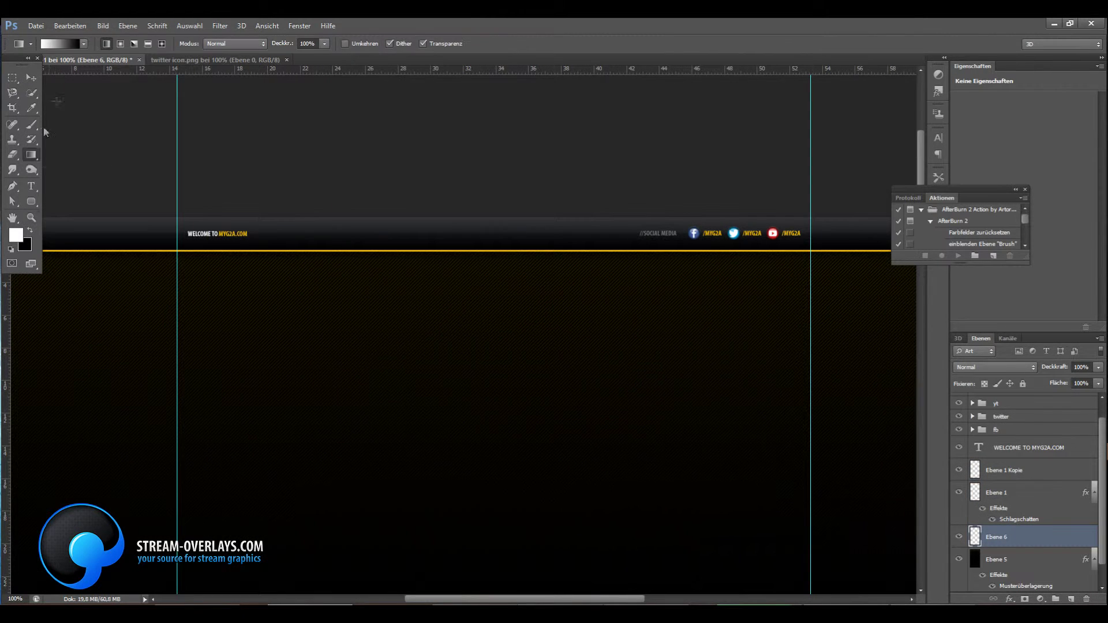
Step: Test-stamp the 2366 streak brush at 1521 px below the header, then undo it
click(59, 45)
click(43, 131)
key(Return)
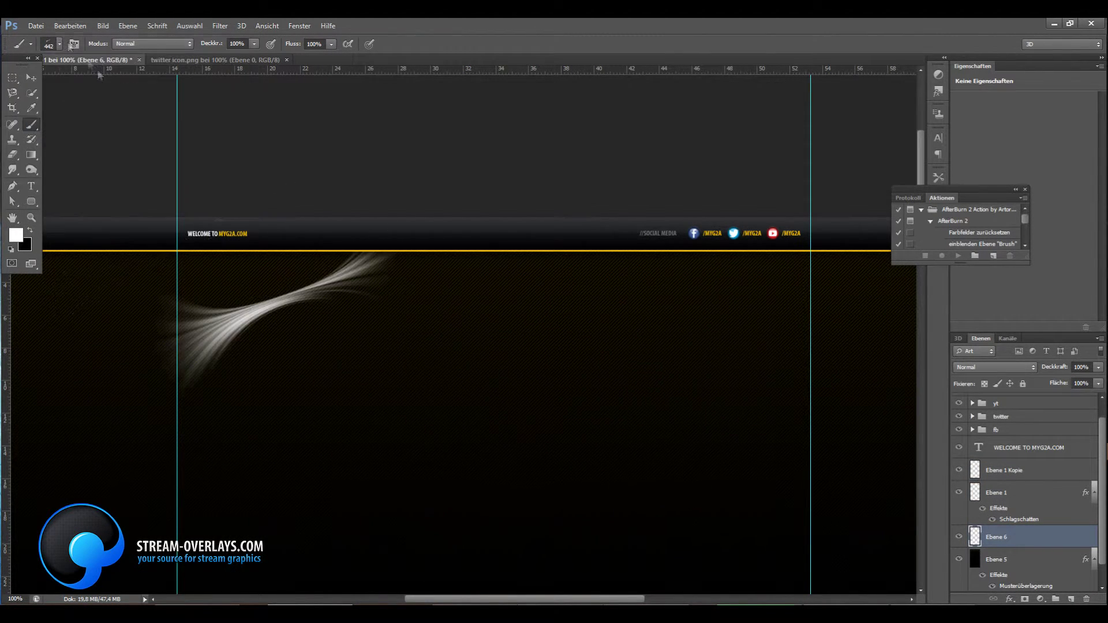
click(59, 44)
drag(124, 81, 52, 79)
click(450, 323)
key(ctrl+z)
Step: Stamp a 1057 px streak brush rotated to 44° as a golden swirl under the header
key(b)
click(60, 45)
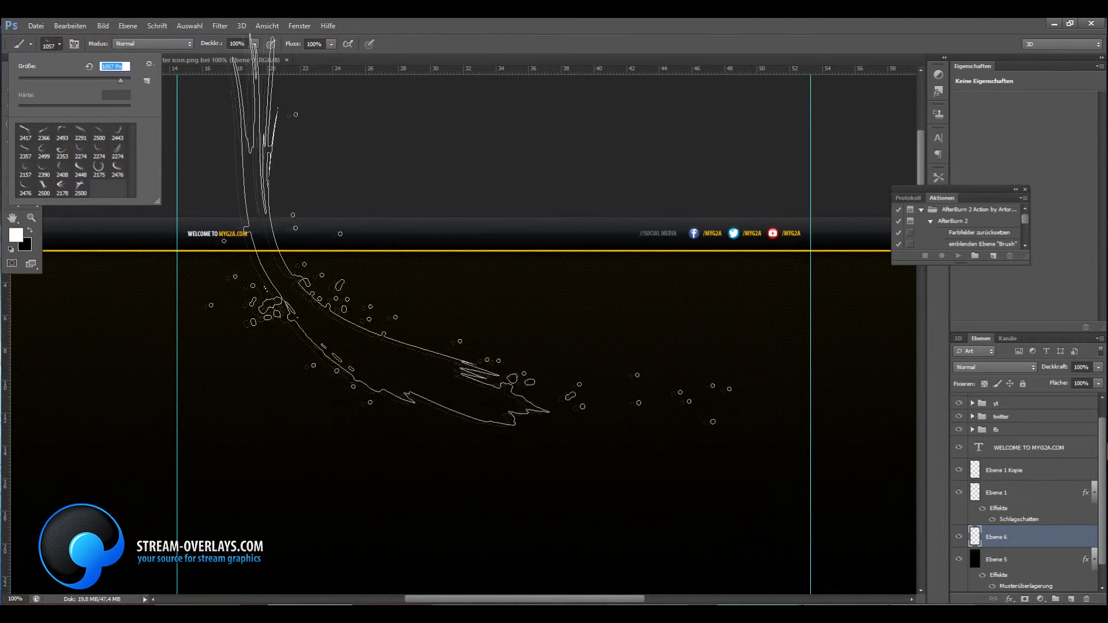
click(299, 25)
click(312, 178)
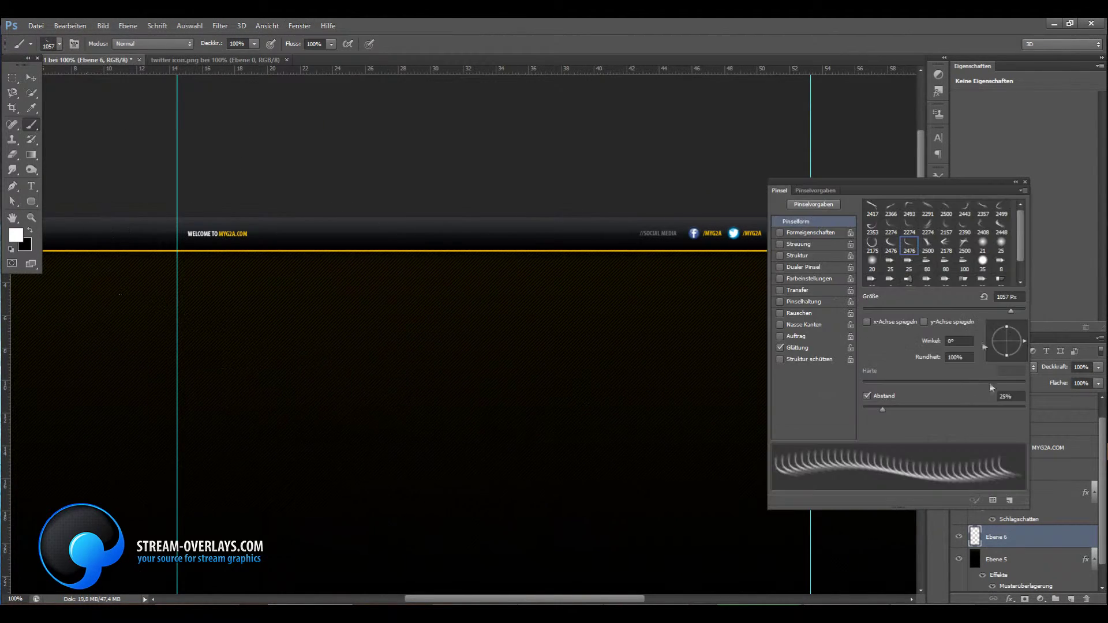
drag(1025, 345, 1020, 334)
click(398, 312)
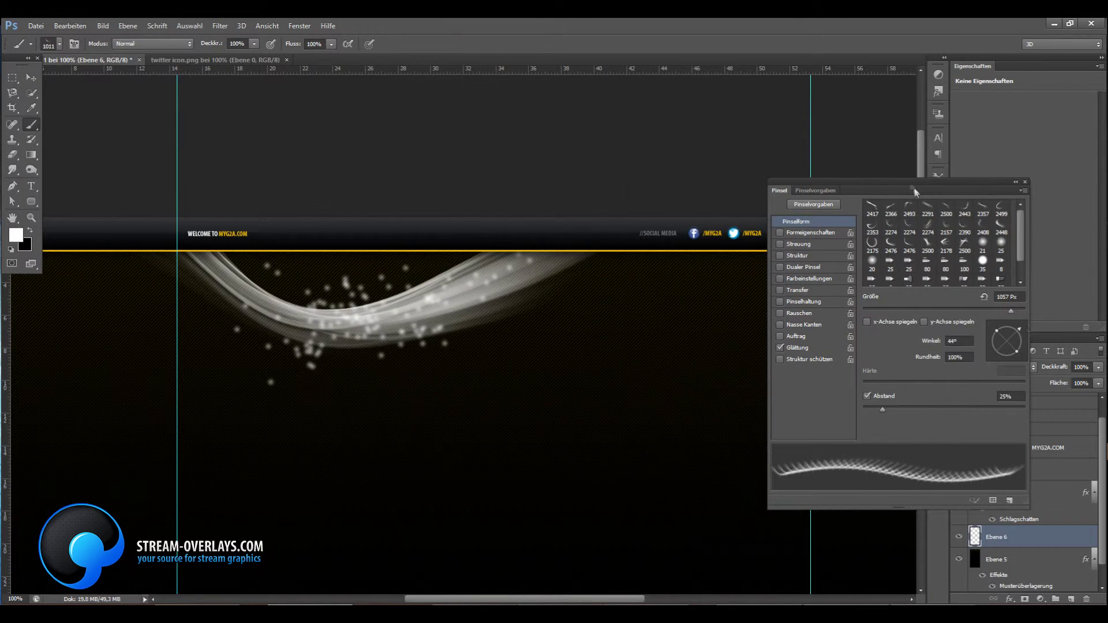
drag(914, 185, 775, 171)
click(993, 367)
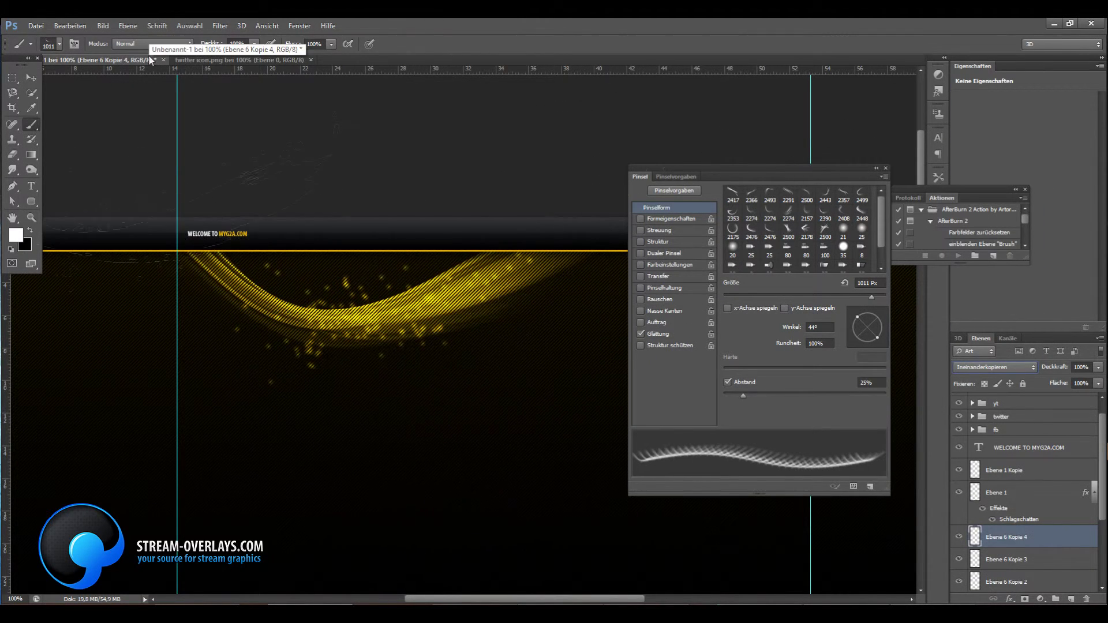
Step: Shift the second gold wave about 6 cm right and bring up the brush files to load
click(59, 44)
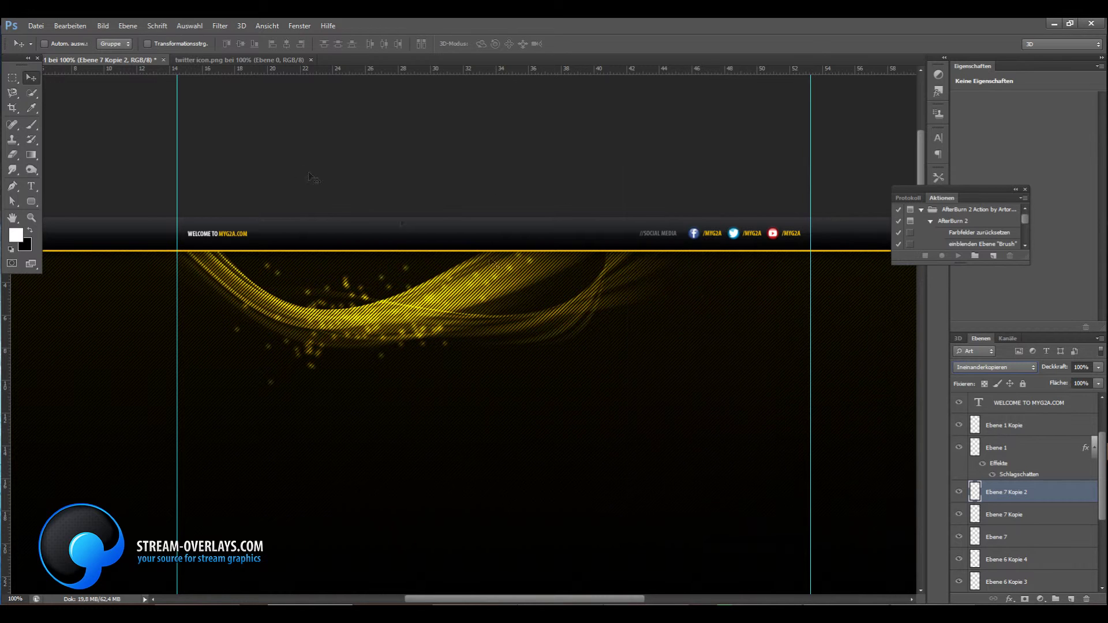
drag(627, 316, 699, 314)
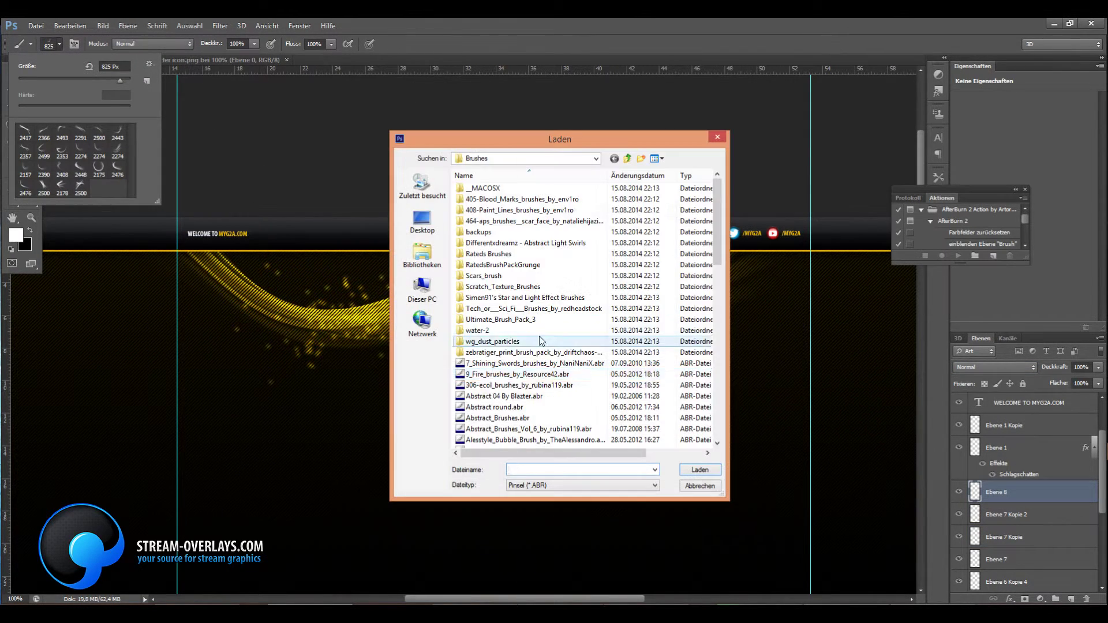
double_click(502, 359)
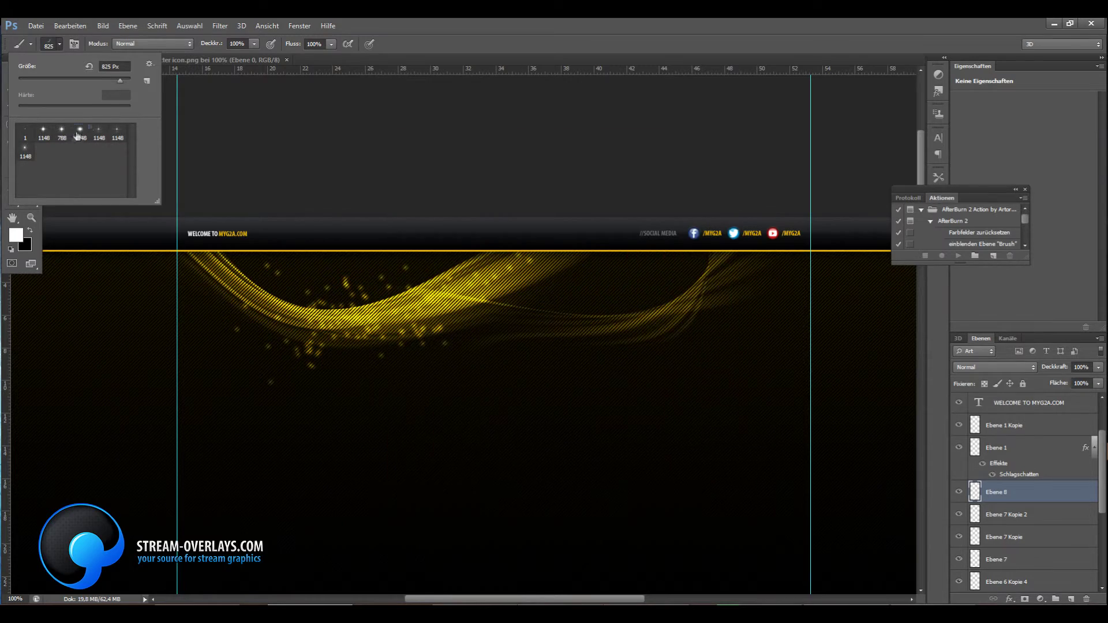
Step: Load SS-sparklies, stamp a 643 px star flare in Overlay mode, and duplicate it
click(158, 70)
scroll(519, 317, down, 10)
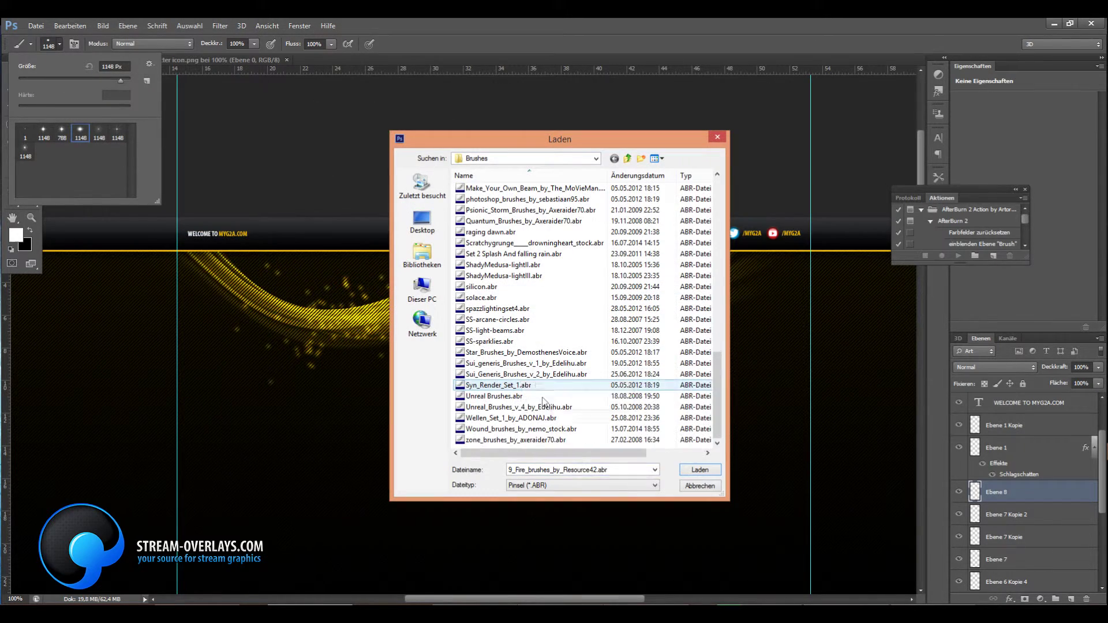
double_click(502, 342)
double_click(99, 168)
click(60, 45)
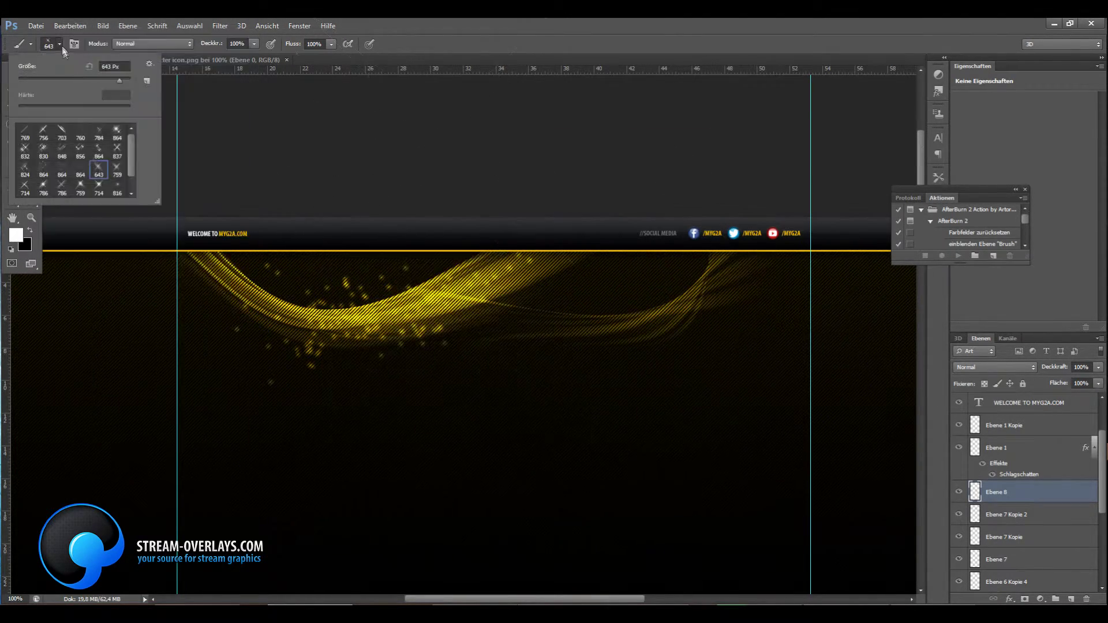
key(Return)
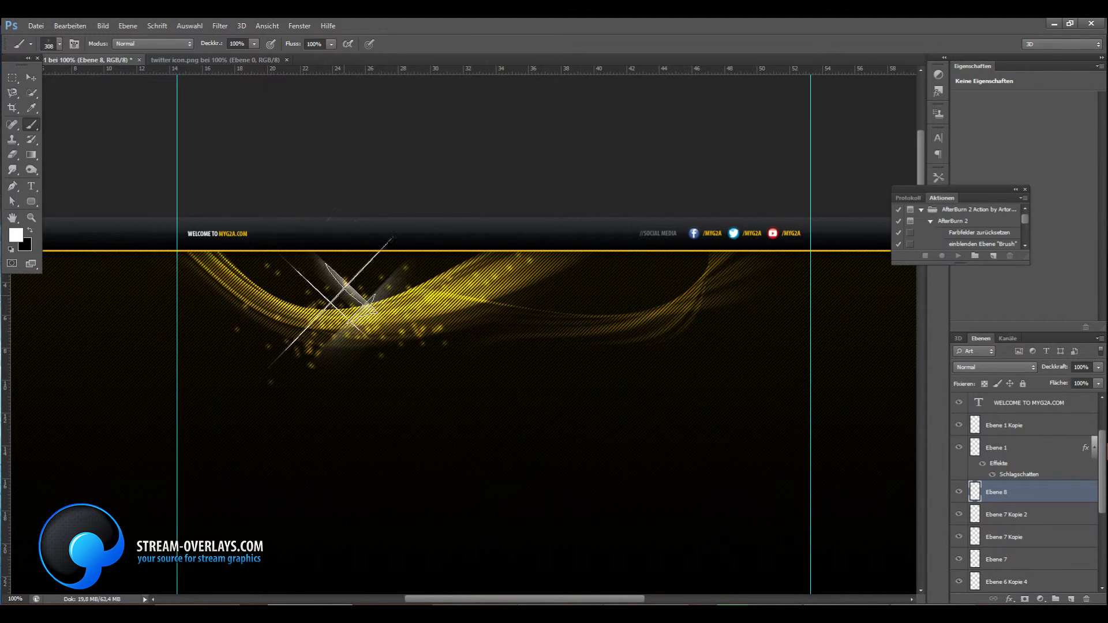
click(992, 367)
click(981, 213)
key(ctrl+j)
key(ctrl+j)
Step: Paint glitter with the 864 sparkle brush and blend it in Overlay mode
click(60, 44)
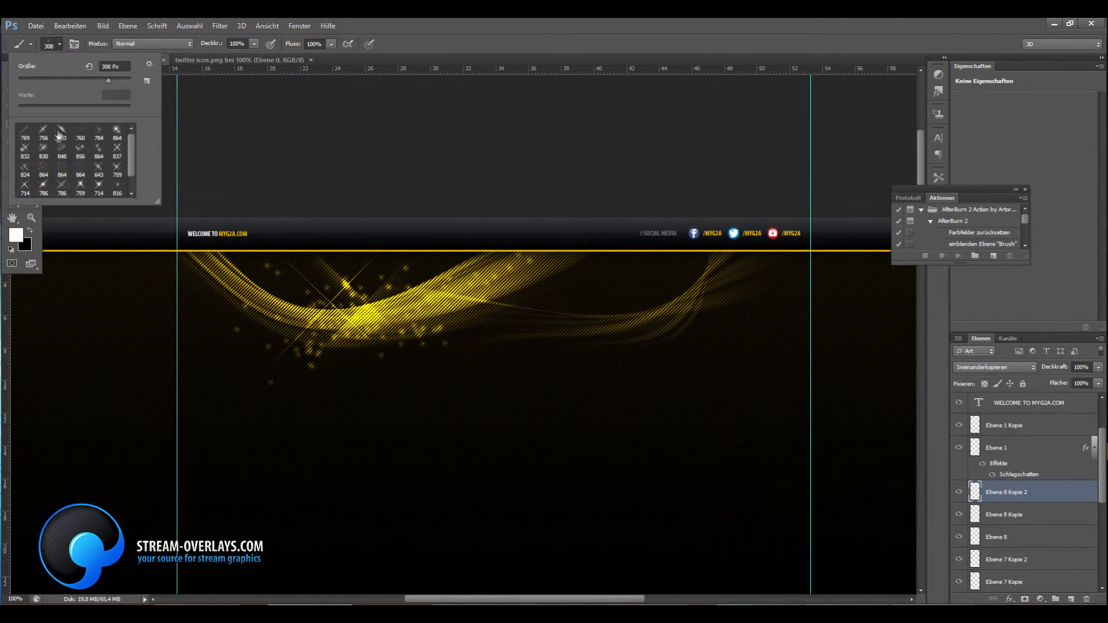
click(43, 171)
key(Return)
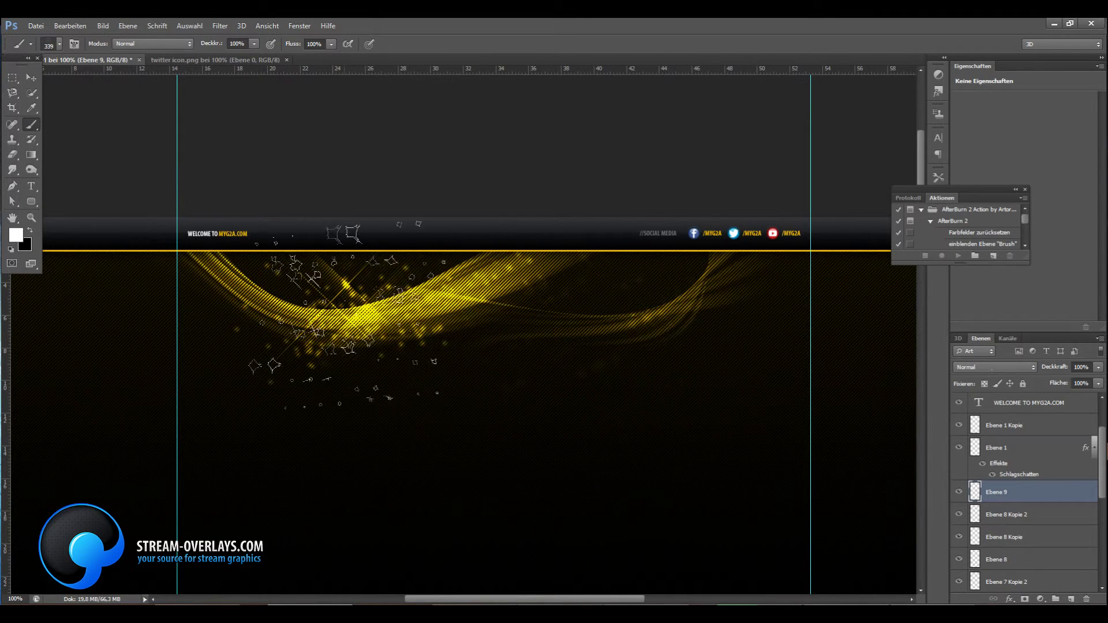
click(992, 367)
click(956, 212)
Step: Zoom to 100%, try merging the glow layers, and undo the merge
key(z)
key(ctrl+minus)
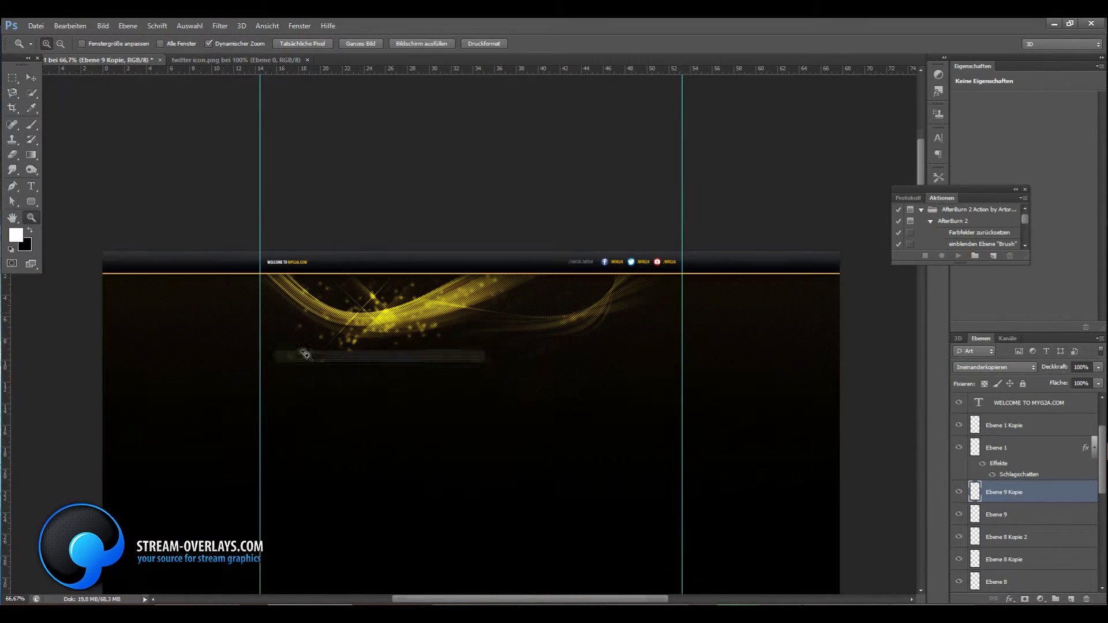
key(ctrl+1)
scroll(1012, 541, down, 10)
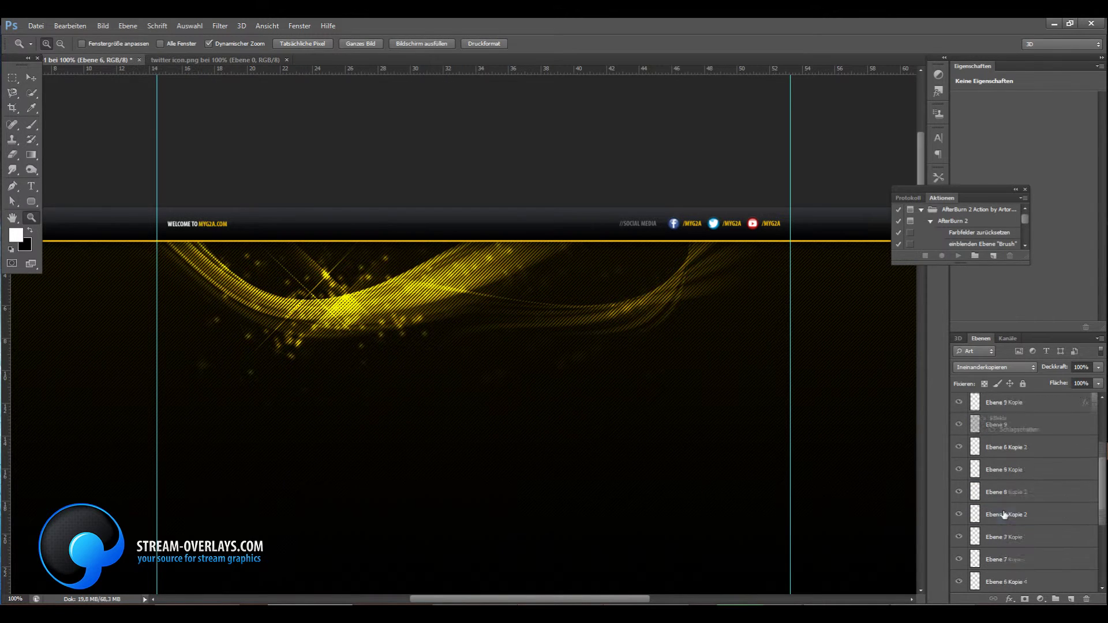
scroll(1012, 541, up, 2)
key(ctrl+e)
click(69, 26)
click(115, 38)
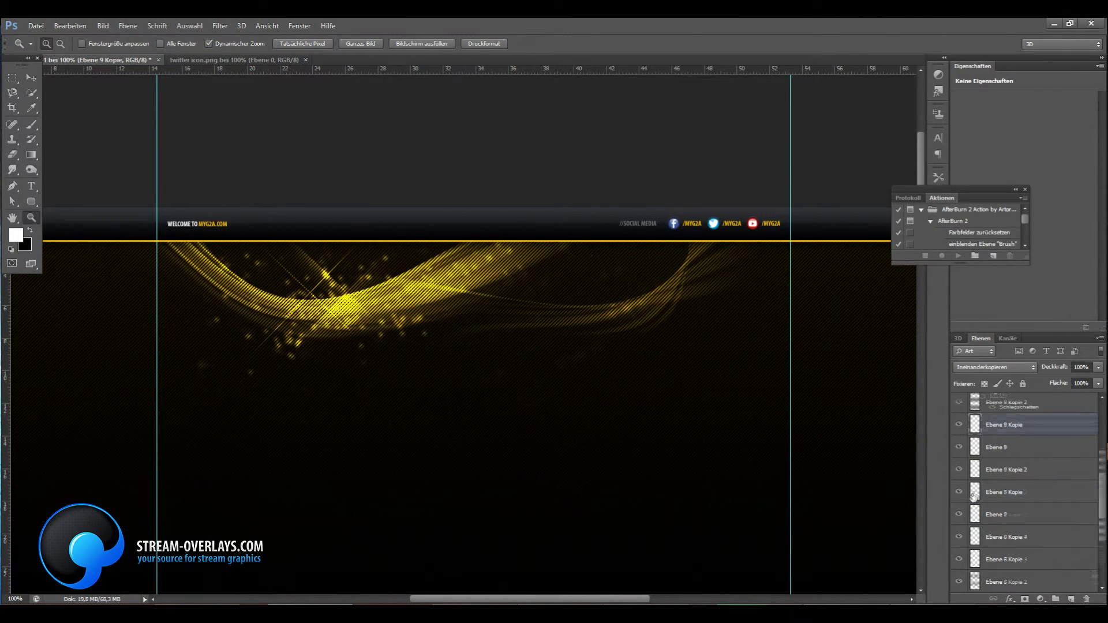
Step: Merge the glow copies and apply a Motion Blur filter to them
right_click(1004, 537)
click(951, 356)
click(220, 26)
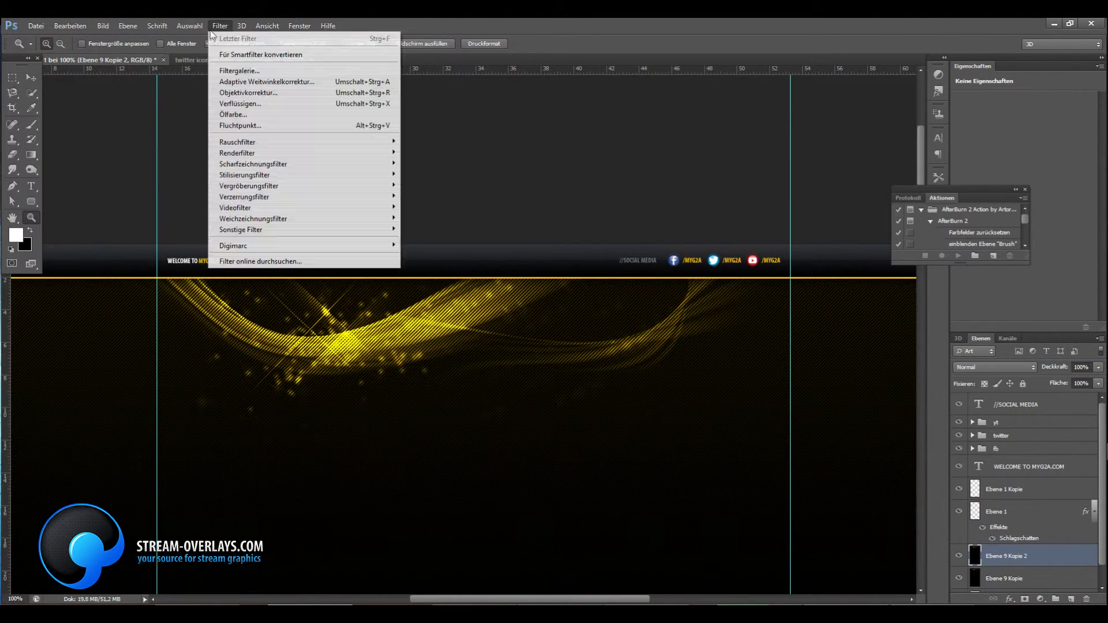
click(456, 254)
click(617, 174)
Step: Try Overlay and other blend modes on the blurred layer, stepping back through history
click(994, 367)
click(987, 161)
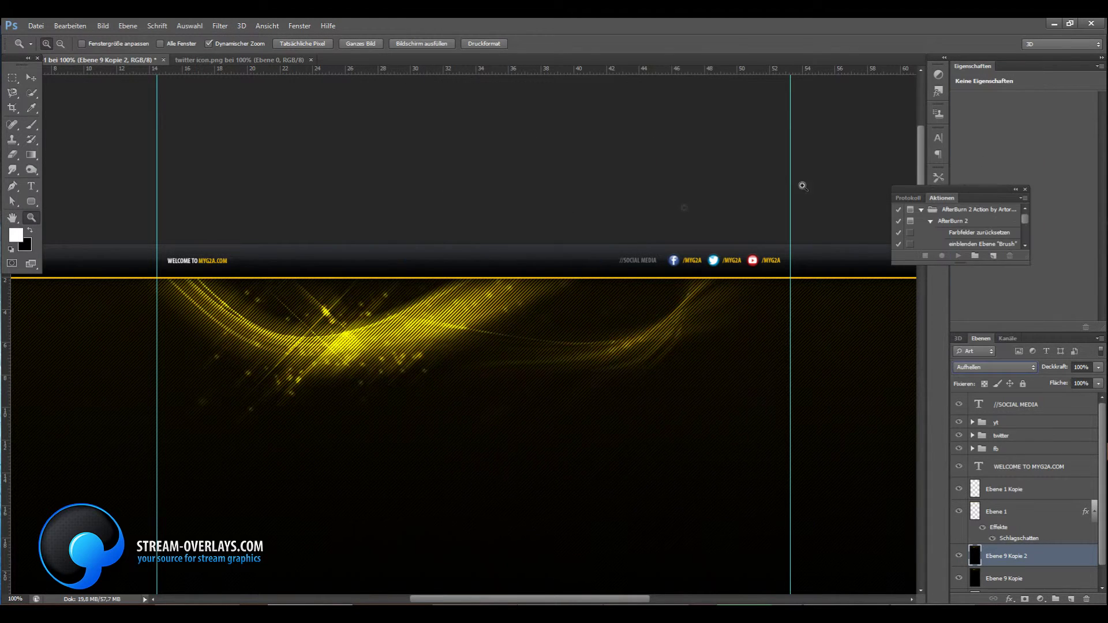
click(994, 367)
click(986, 210)
click(1004, 367)
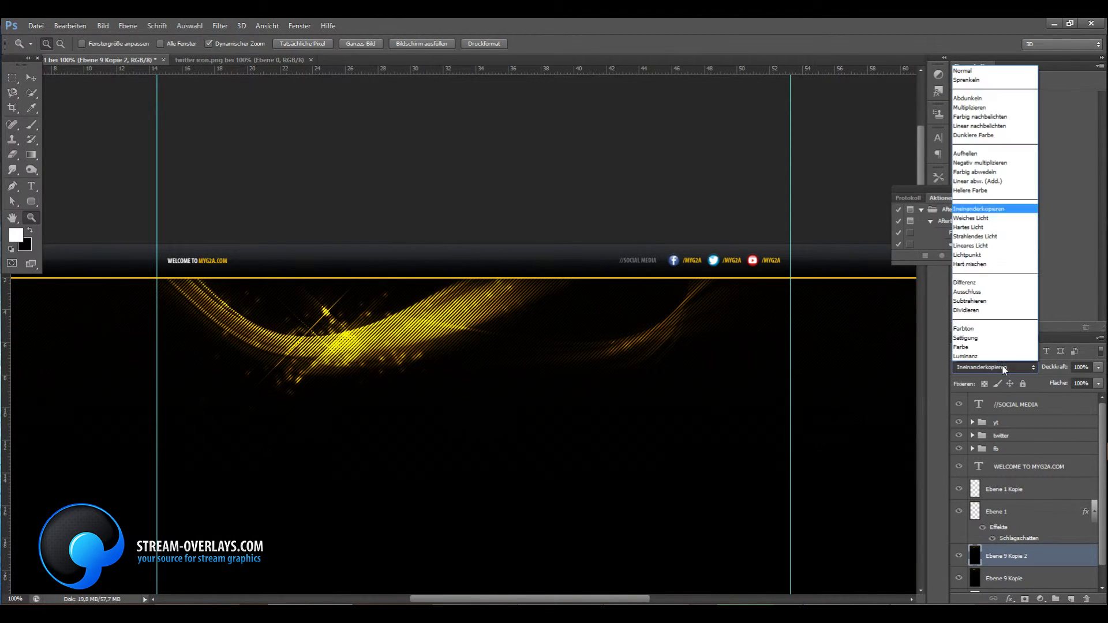
click(70, 26)
click(98, 60)
click(70, 26)
click(98, 60)
click(70, 26)
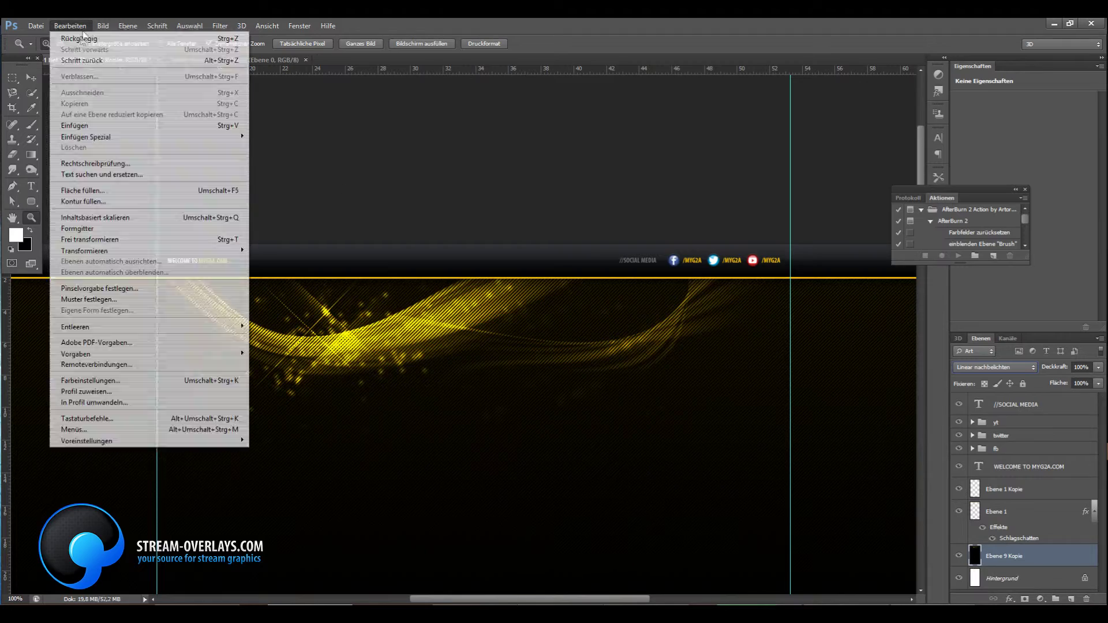
click(98, 60)
click(70, 26)
click(98, 60)
Step: Try Linear Dodge and Darker Color blending, then step back to the Normal blend state
click(993, 367)
click(973, 135)
click(70, 26)
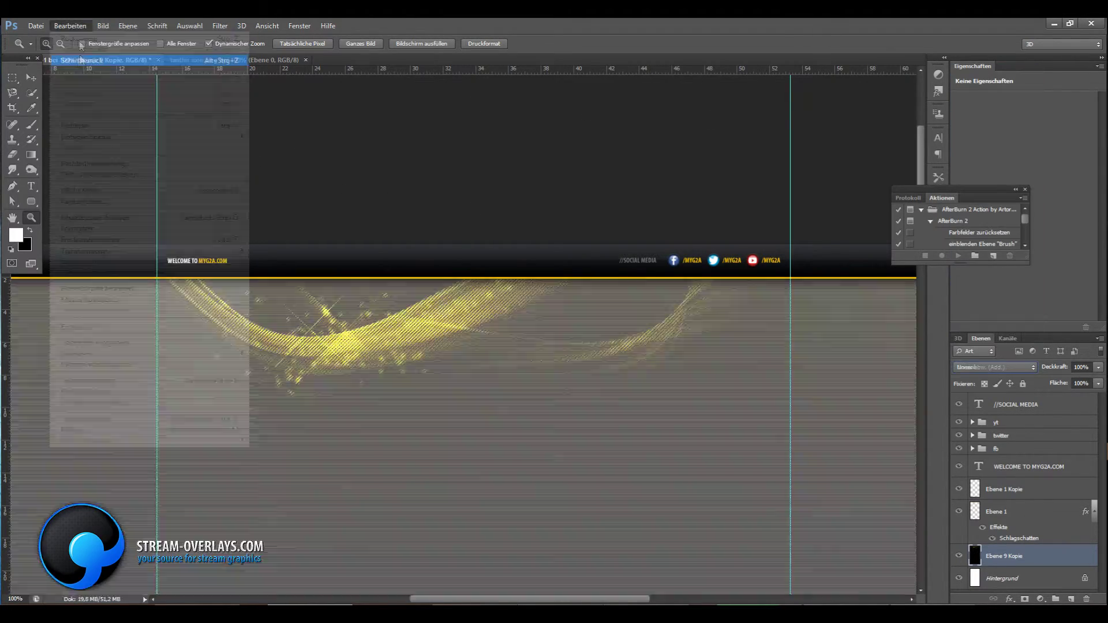
click(90, 60)
click(70, 26)
click(89, 60)
click(70, 26)
click(89, 60)
click(70, 26)
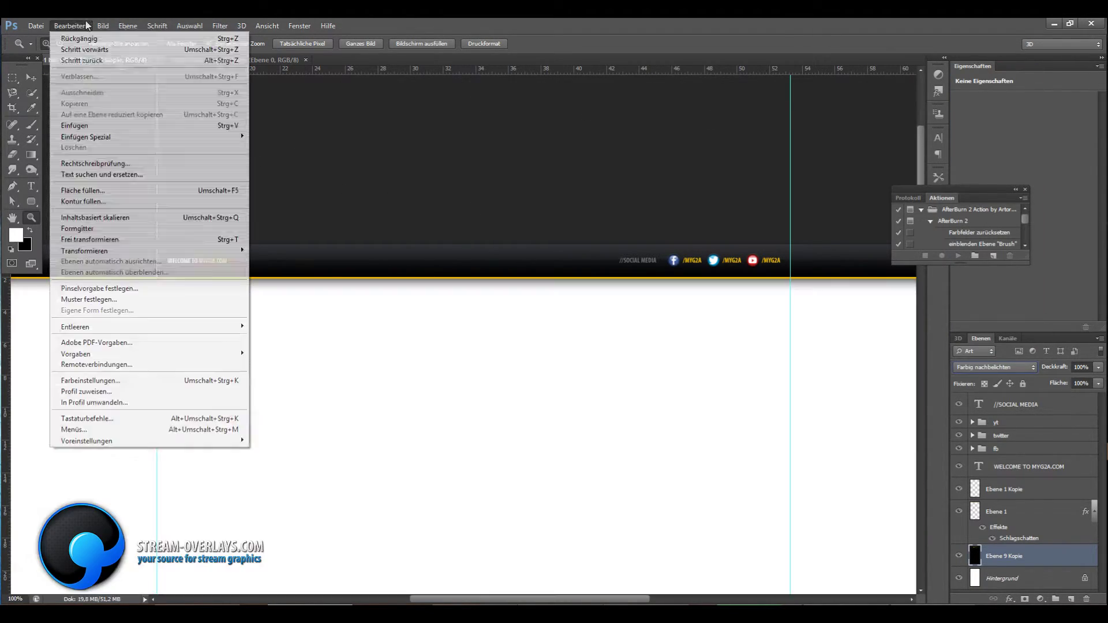
click(90, 60)
click(69, 26)
click(80, 60)
click(70, 26)
click(79, 60)
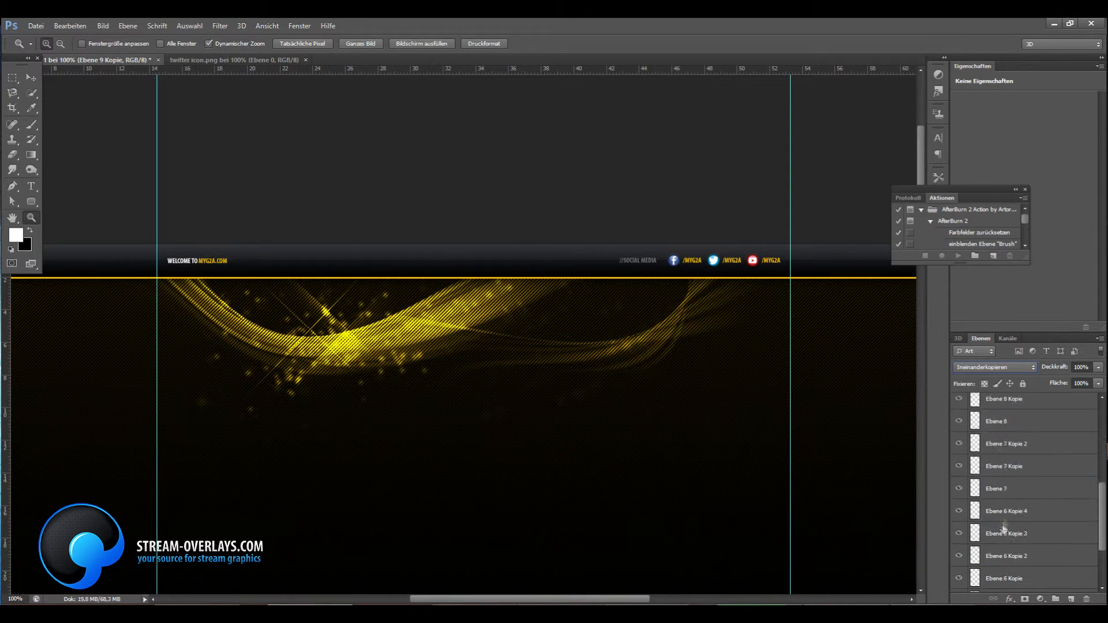
Step: Merge the glow layers, step back once, and keep rulers and guides showing
right_click(979, 439)
click(1030, 519)
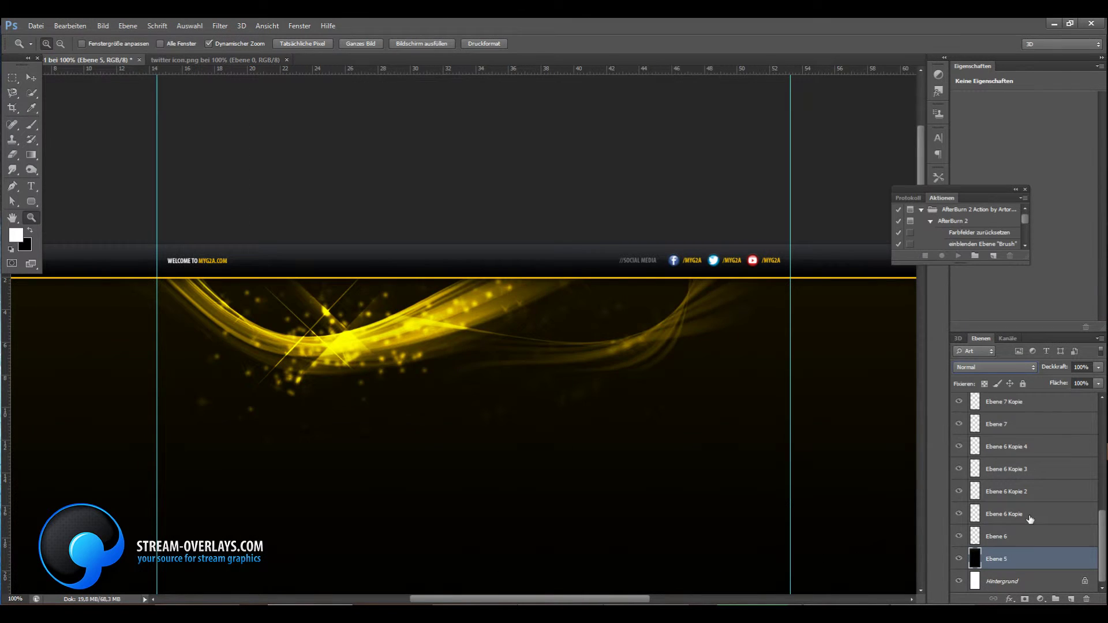
right_click(1017, 548)
click(980, 338)
click(70, 26)
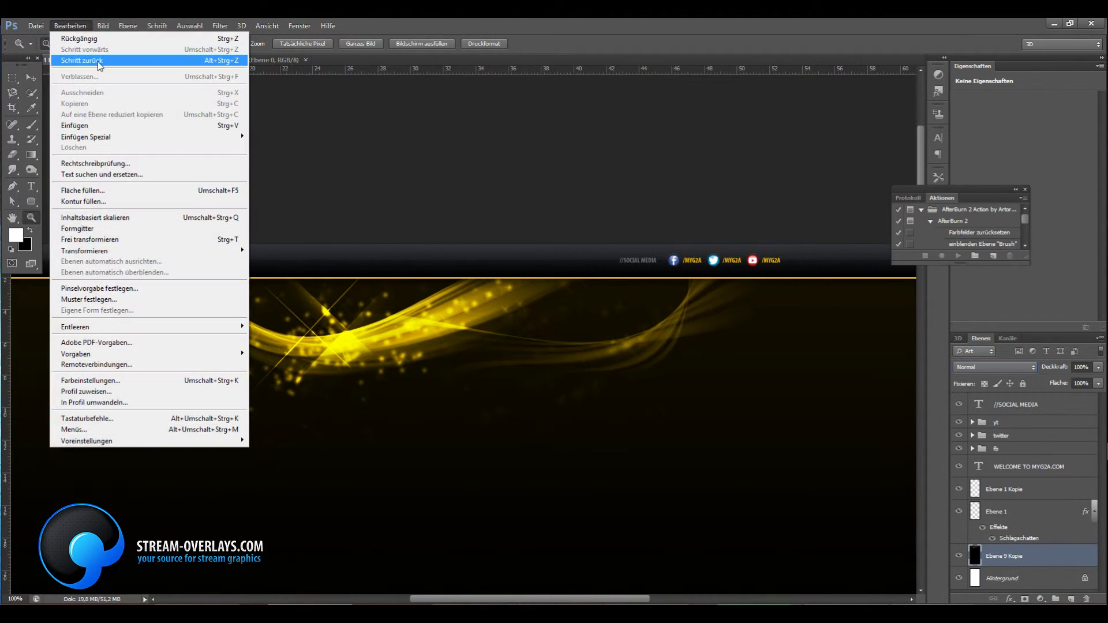
click(98, 61)
click(128, 26)
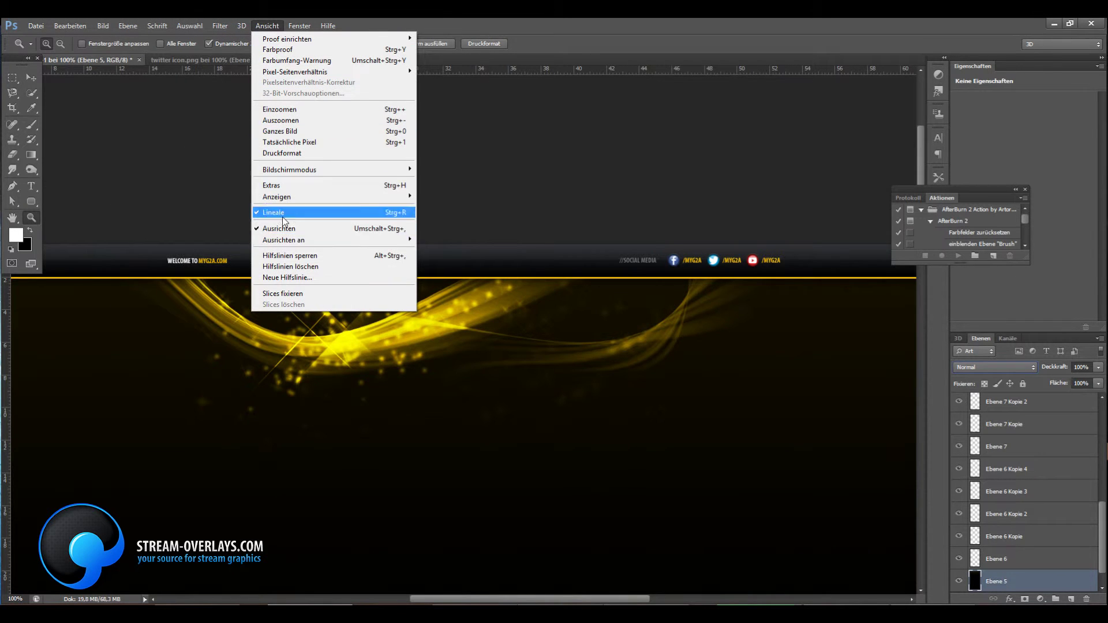
click(439, 236)
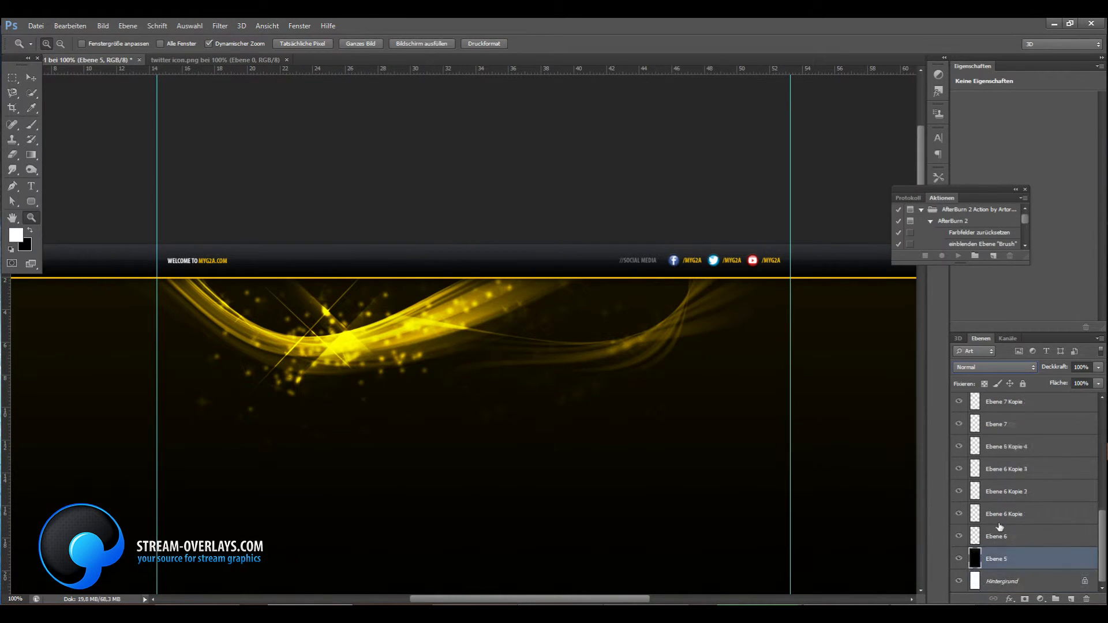
Step: Merge the glow copies again and set the blurred layer to Overlay after trying Lighten
right_click(1004, 554)
click(973, 462)
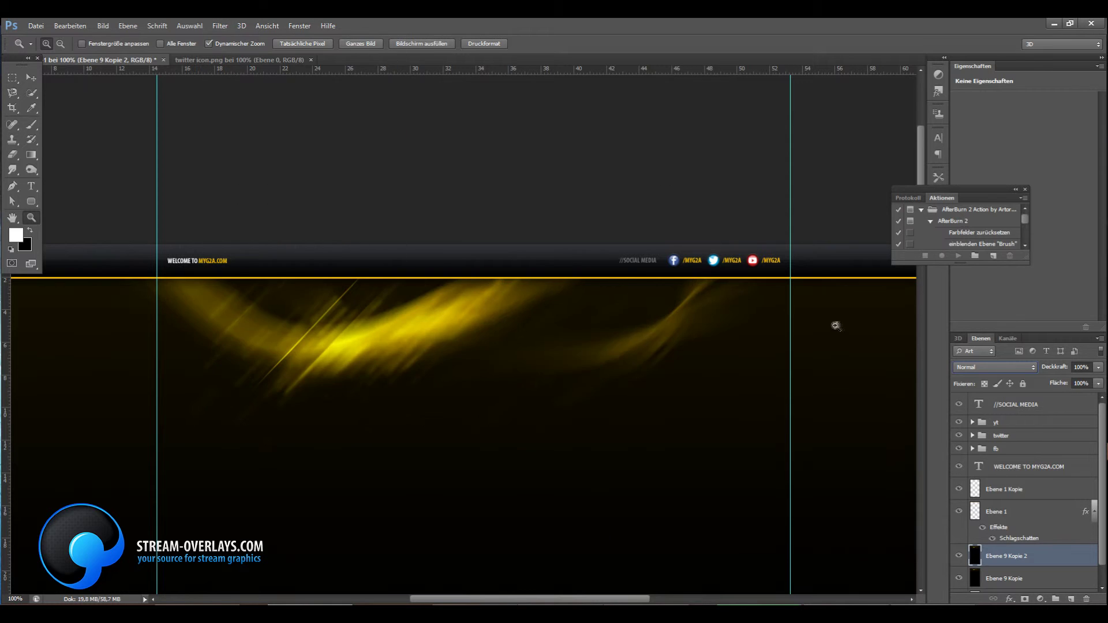
click(993, 367)
click(964, 153)
click(993, 367)
click(985, 209)
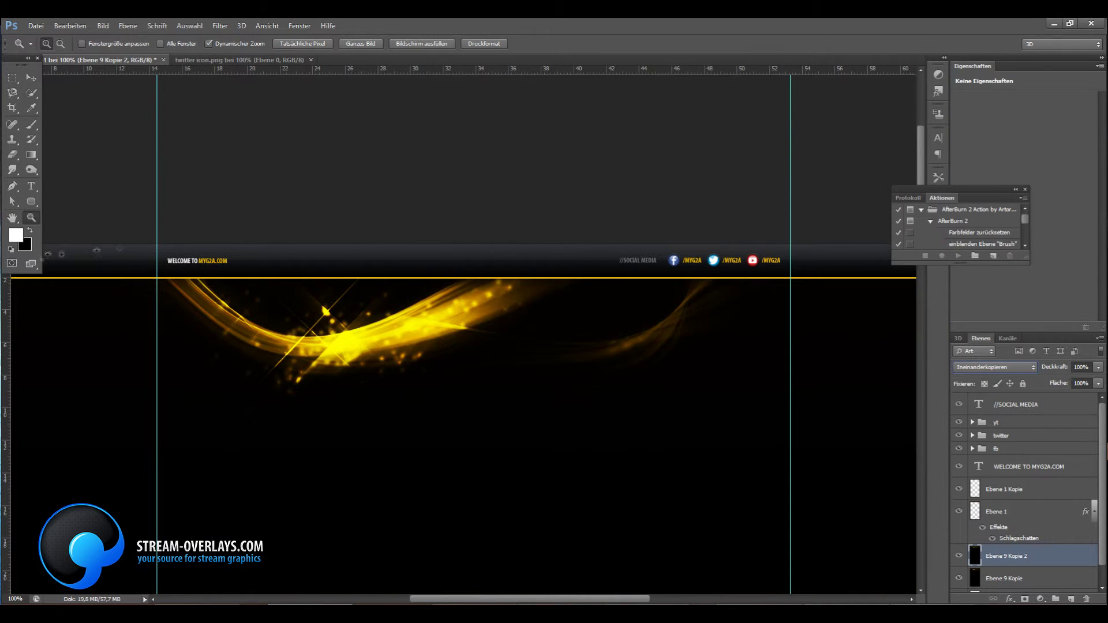
right_click(408, 309)
click(439, 371)
right_click(450, 364)
click(479, 425)
right_click(485, 358)
Step: Lay a white-to-transparent gradient down the whole canvas at 12% opacity
click(512, 420)
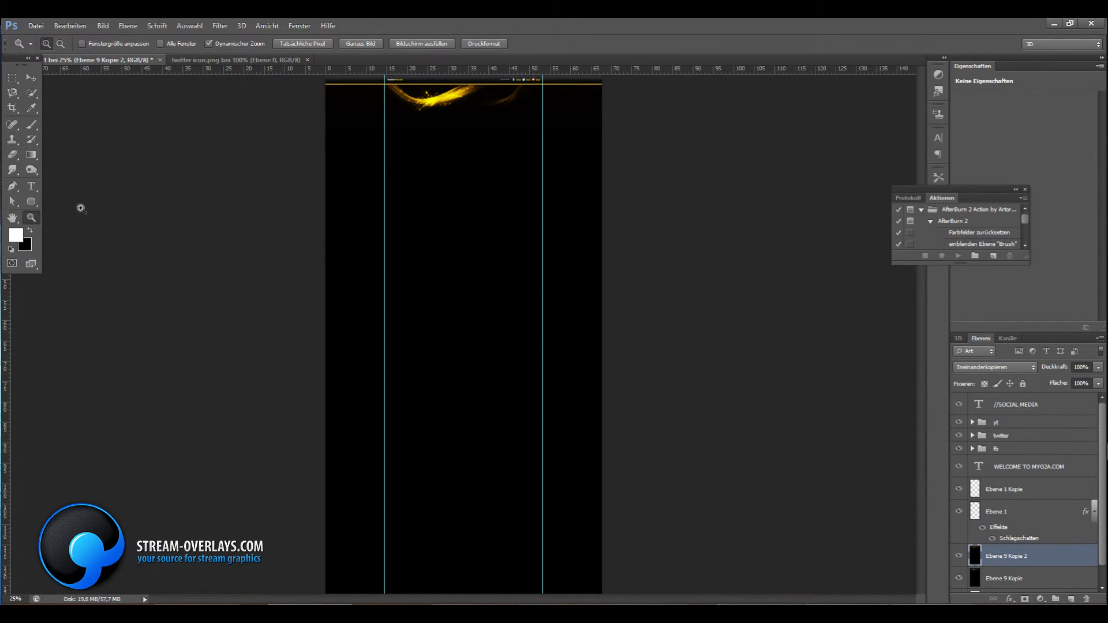
scroll(1018, 554, down, 1)
click(77, 43)
click(43, 65)
drag(449, 593, 449, 128)
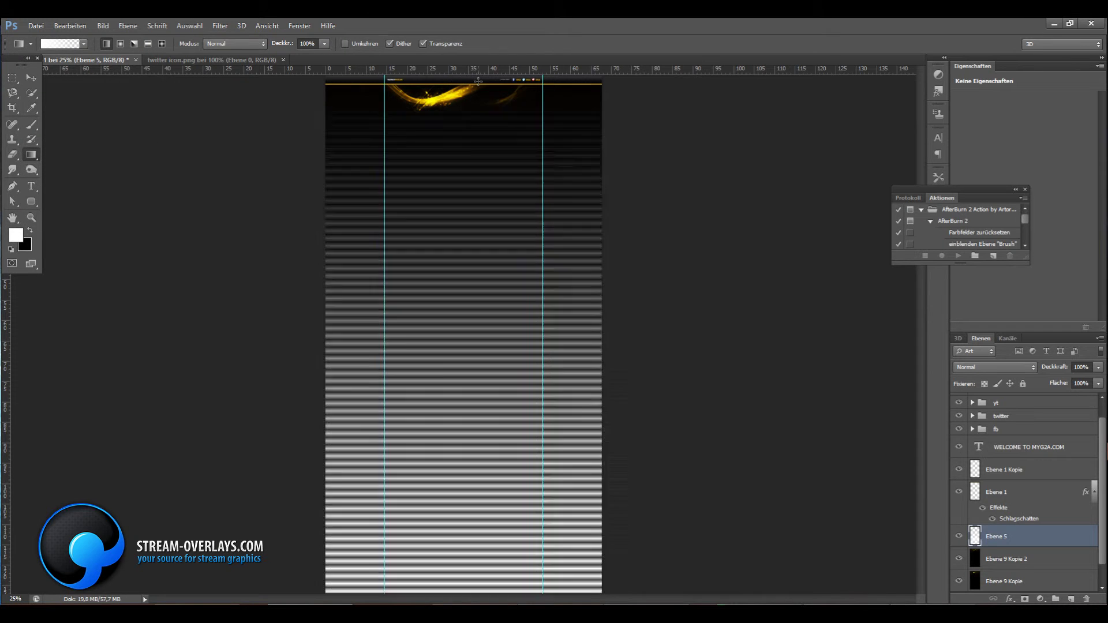
drag(1098, 367, 1042, 385)
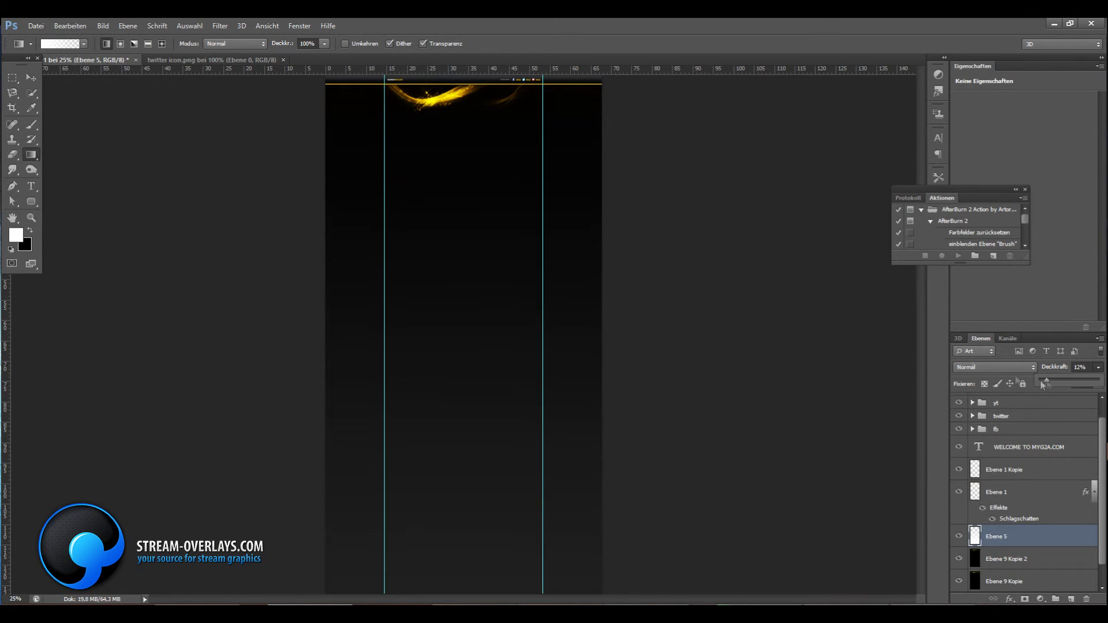
click(461, 284)
click(31, 218)
right_click(383, 216)
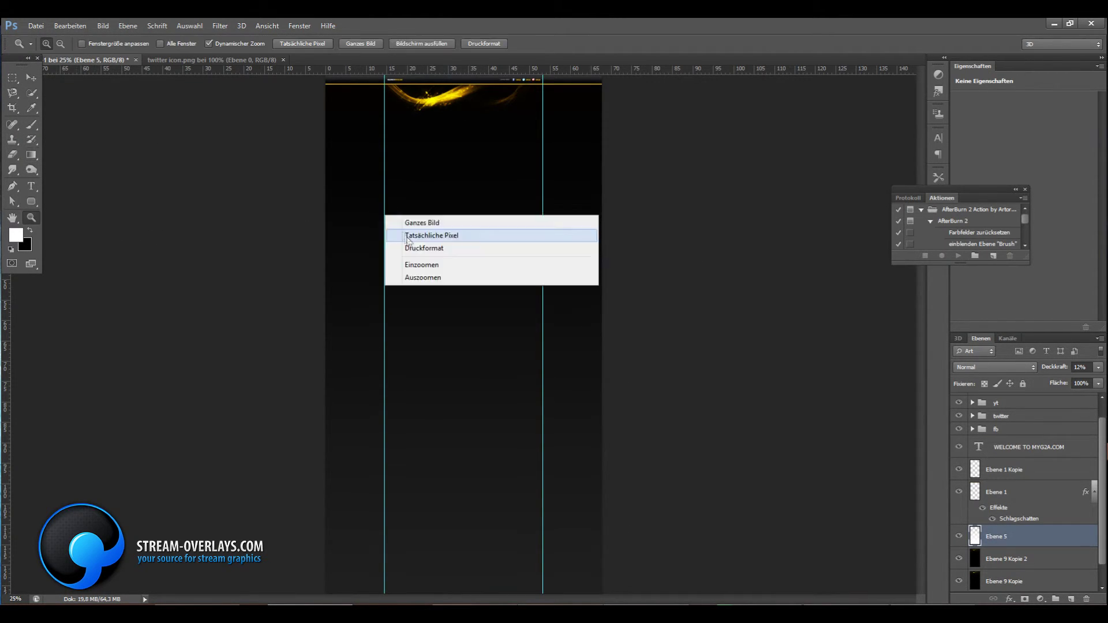
click(403, 230)
right_click(364, 296)
click(396, 358)
scroll(433, 349, down, 2)
Step: Add a new layer with a top-to-bottom gradient faded to 5% opacity
key(ctrl+shift+alt+n)
key(g)
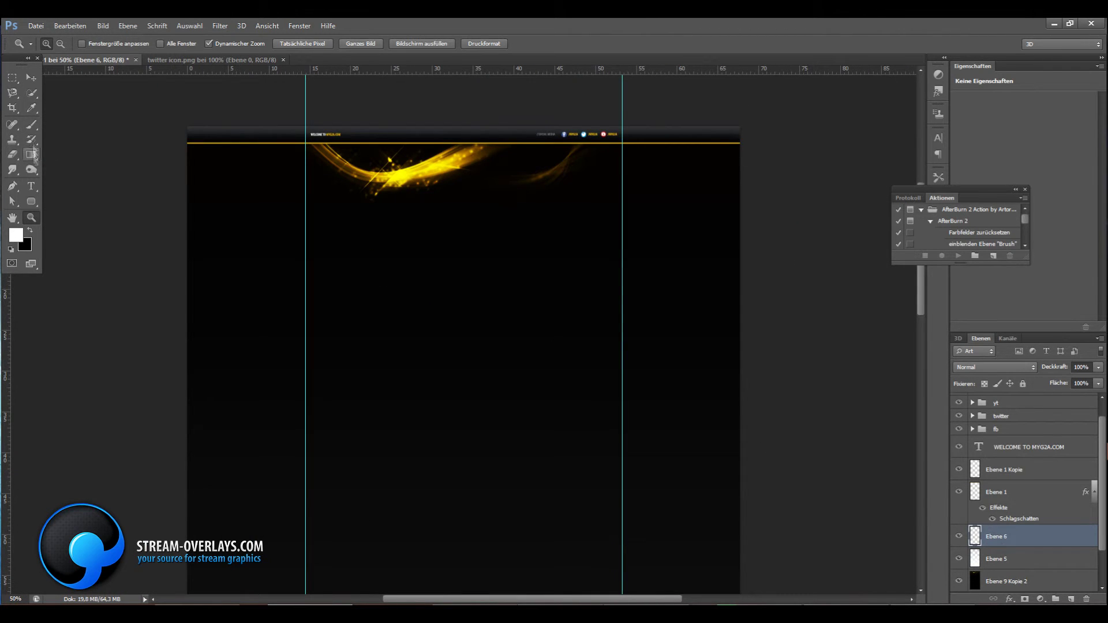
drag(380, 103, 381, 577)
click(1098, 367)
drag(1091, 387, 1045, 388)
key(z)
click(461, 202)
scroll(462, 202, up, 4)
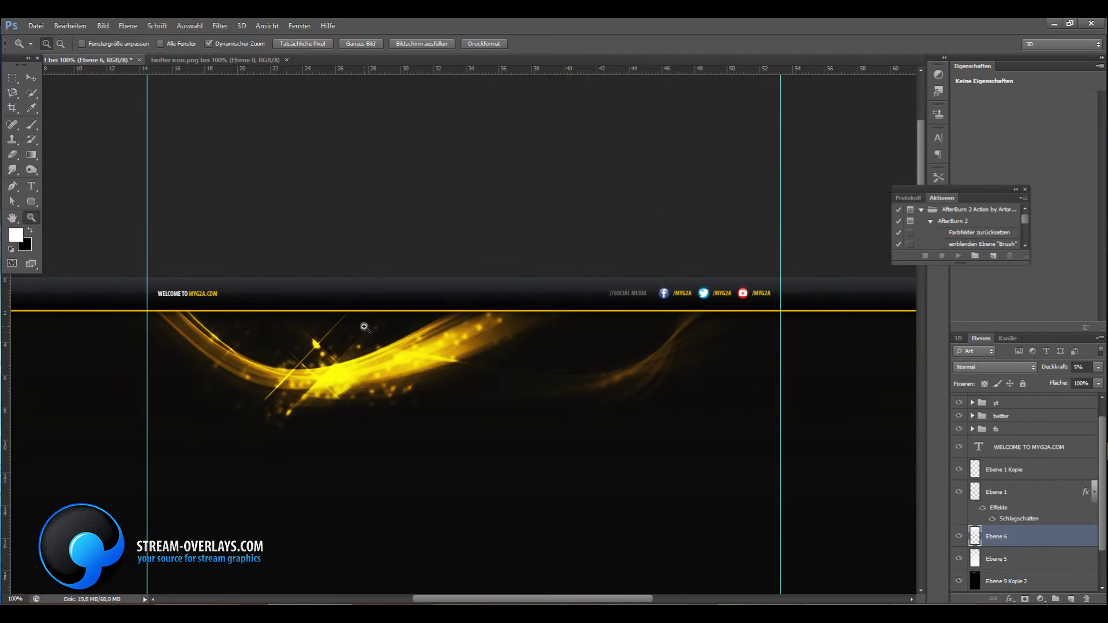
alt+click(460, 202)
scroll(1069, 548, down, 1)
Step: Merge the gradient and background layers into Ebene 6
right_click(1069, 548)
click(981, 365)
click(471, 318)
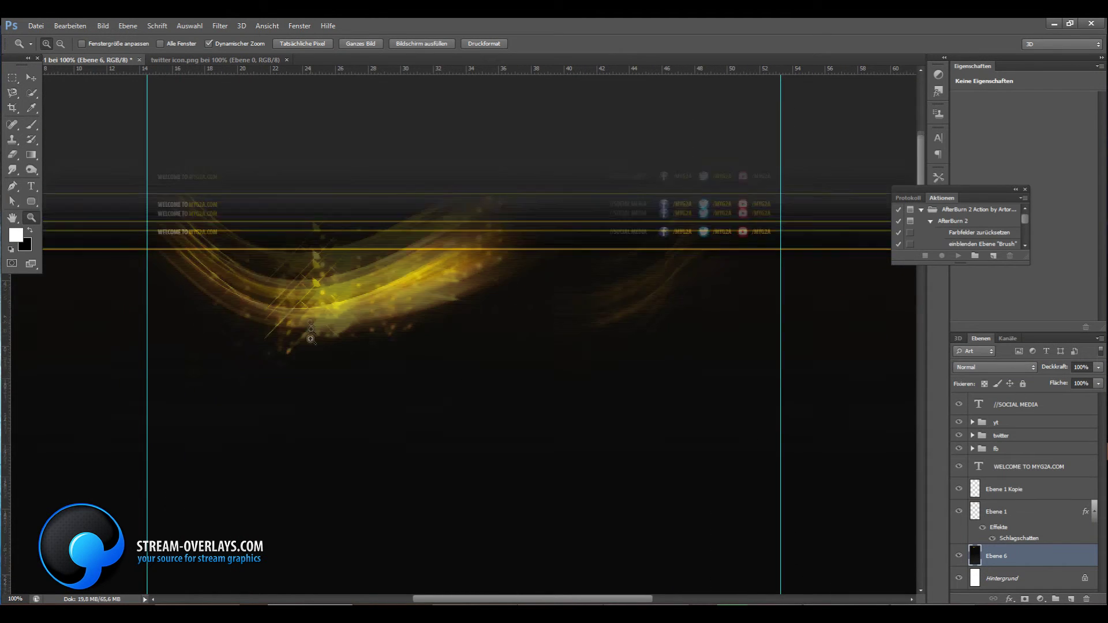
right_click(295, 364)
click(314, 366)
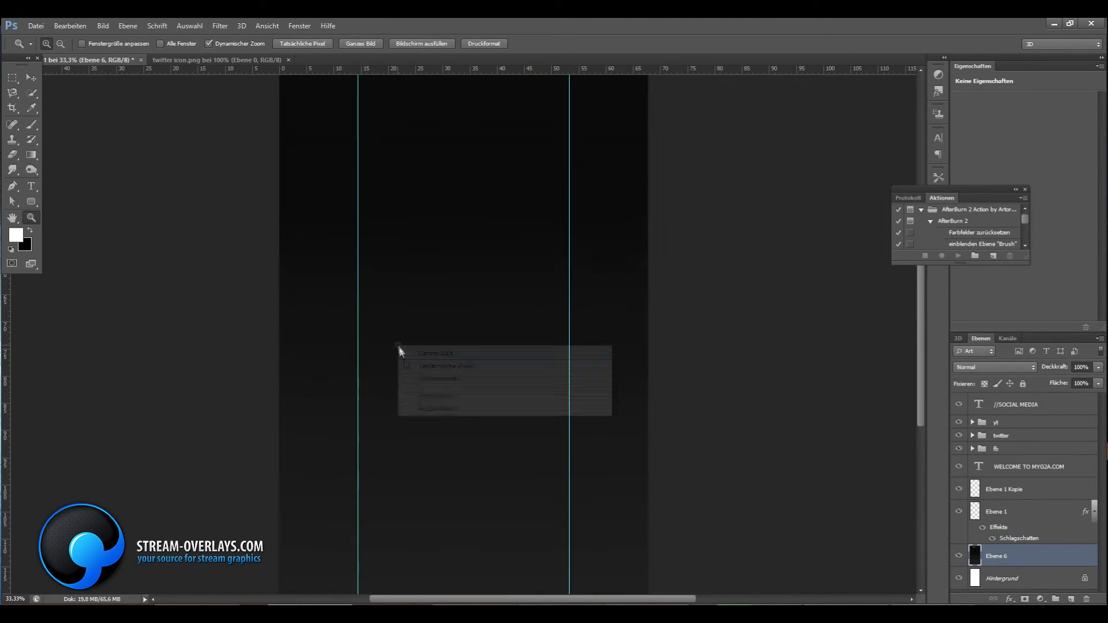
right_click(399, 143)
click(419, 166)
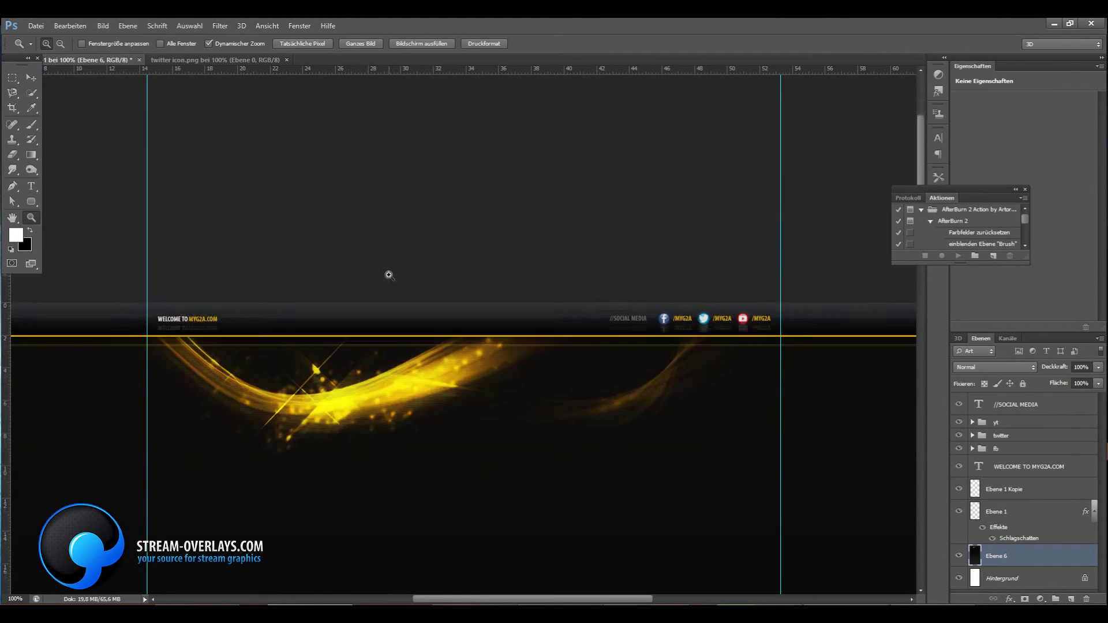
Step: Add new layer Ebene 7 and draw an angled polygonal selection over the swirl's right side
click(1070, 599)
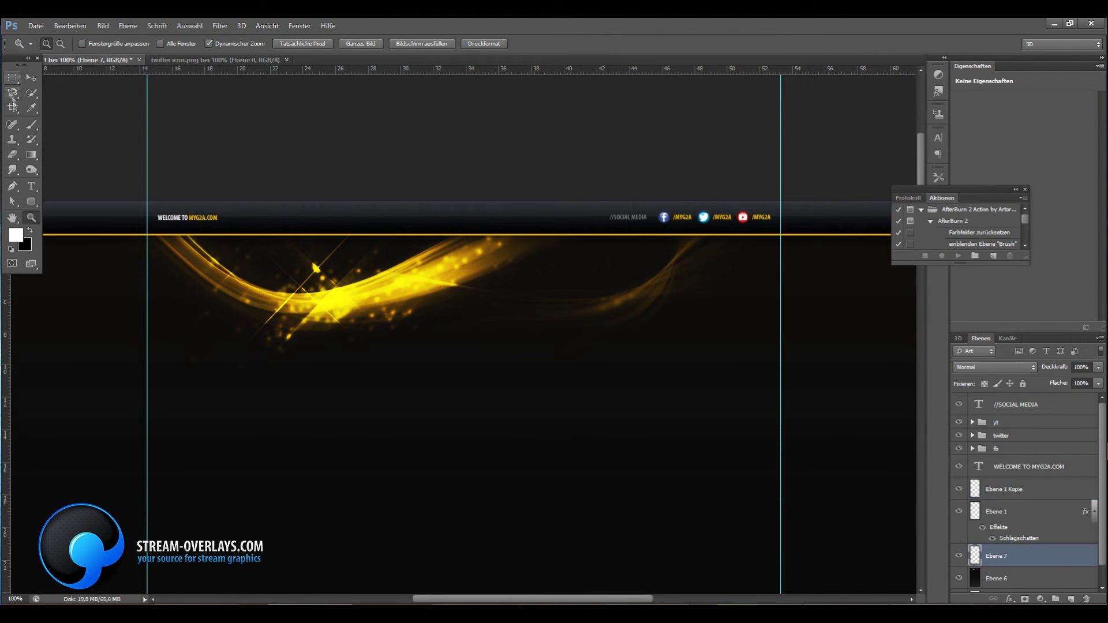
click(12, 92)
click(63, 104)
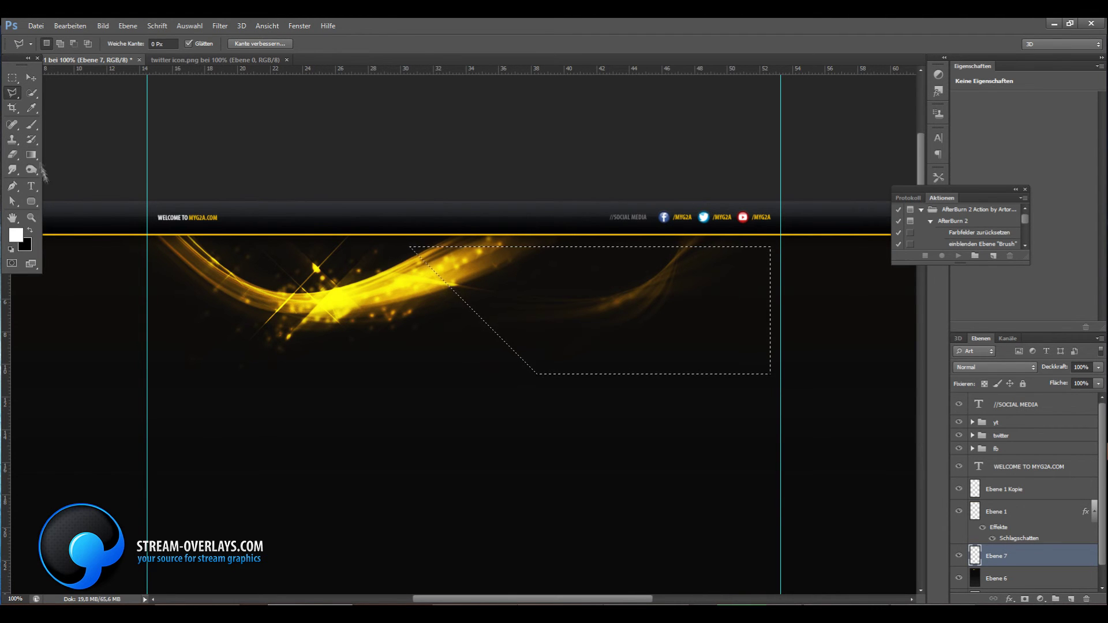
key(g)
Step: Fill the angled selection with black and deselect it
click(69, 25)
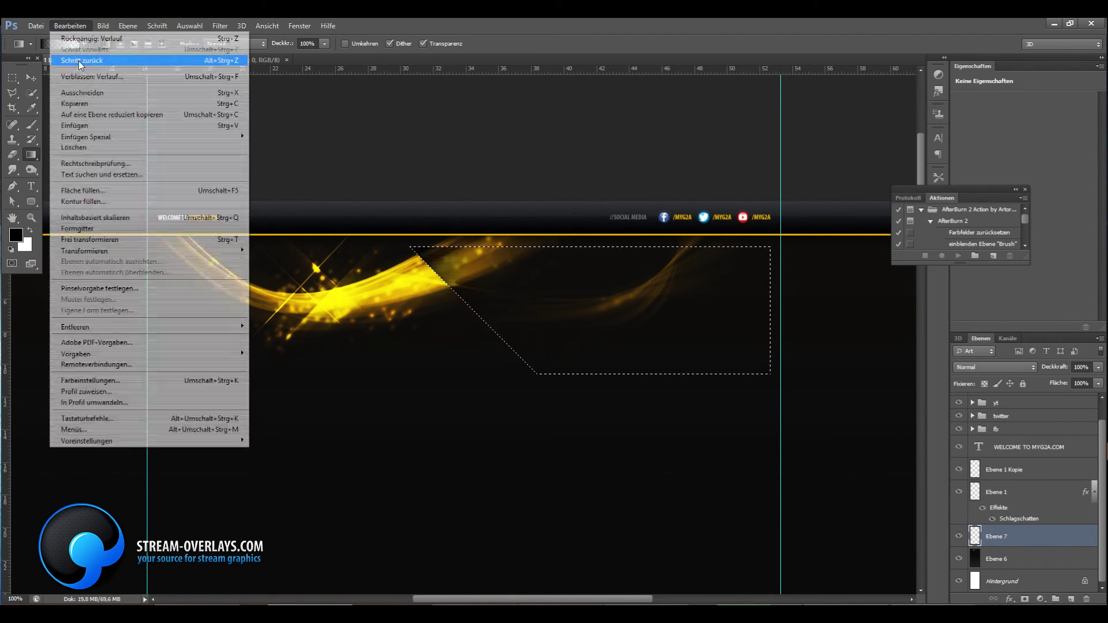
click(81, 197)
click(629, 196)
click(189, 26)
click(208, 49)
Step: Erase the black inside an oval lasso selection with a 100 px feather
right_click(13, 92)
click(52, 96)
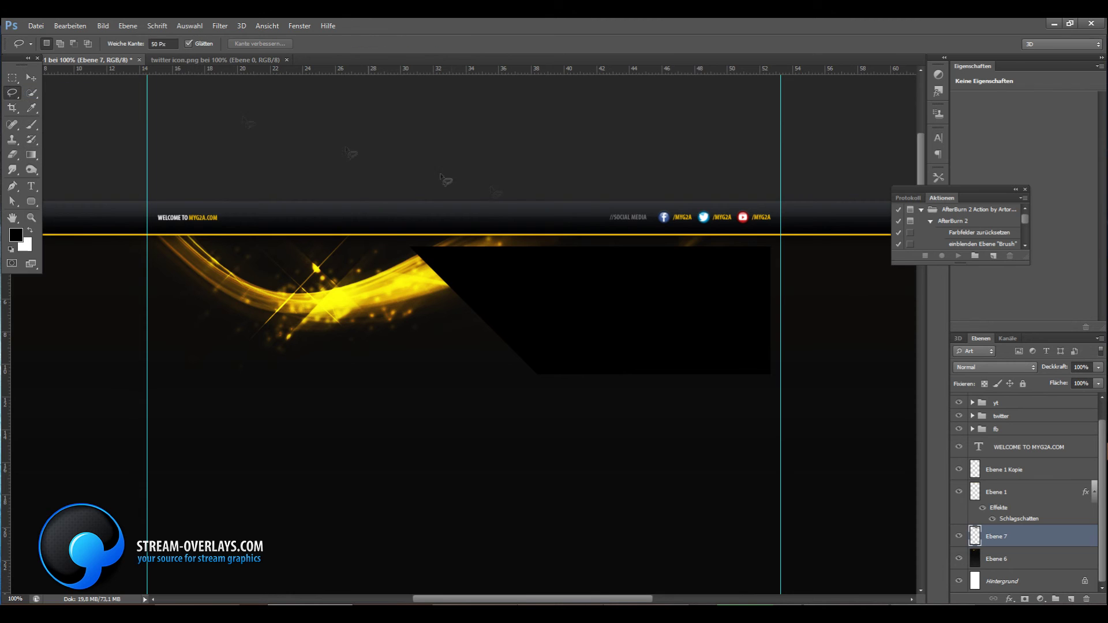
key(Return)
drag(892, 205, 916, 357)
key(Delete)
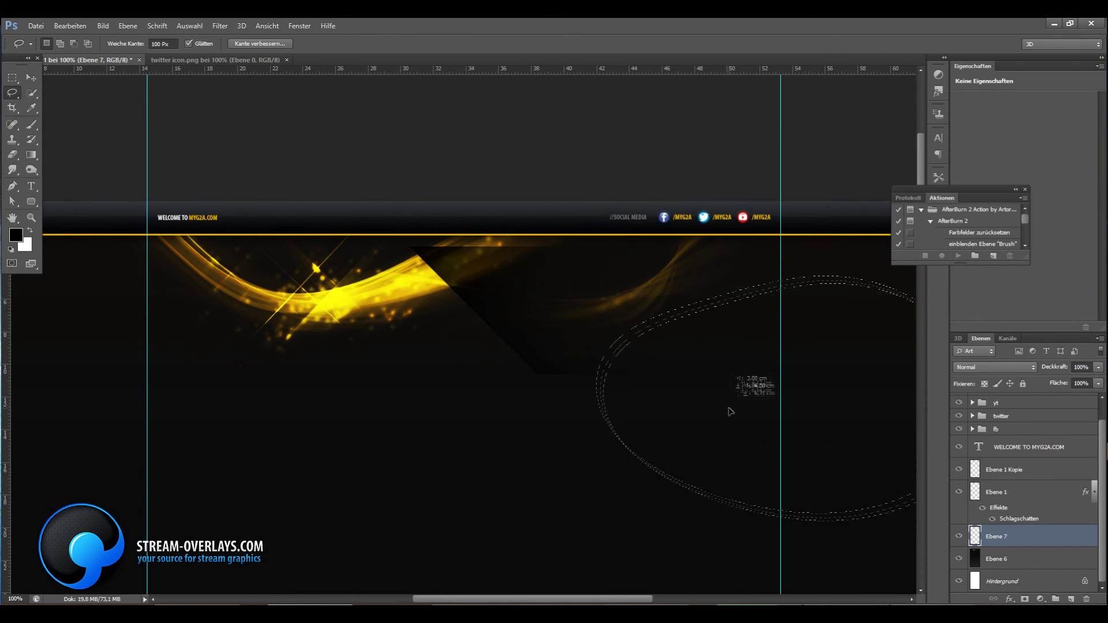
Step: Undo the erase and clear the oval selection
click(70, 25)
click(80, 35)
text(50)
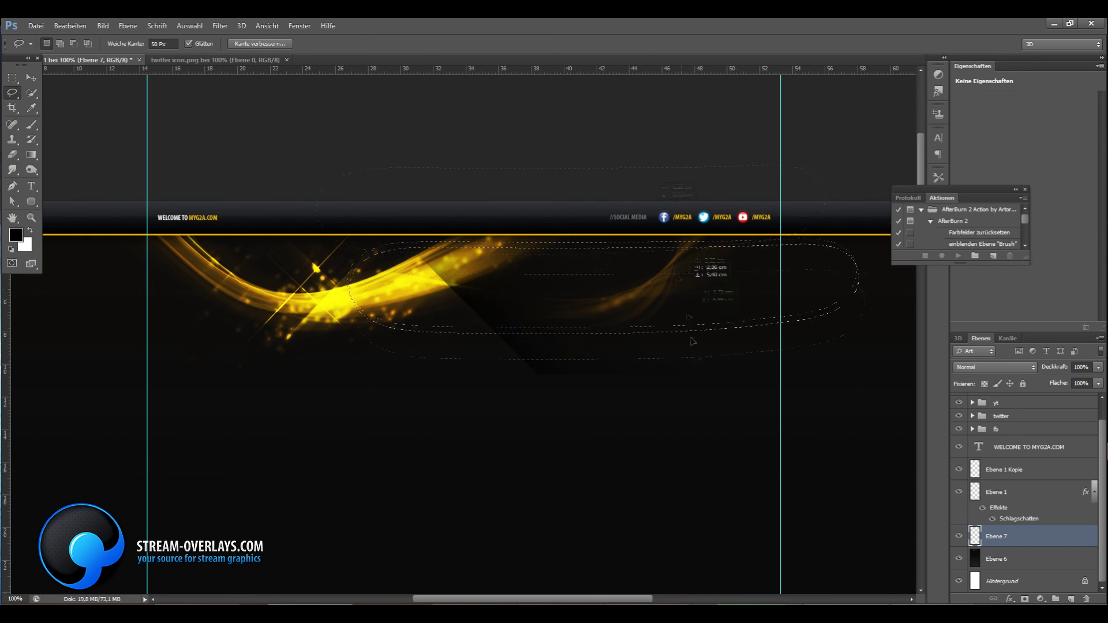
click(189, 26)
click(204, 47)
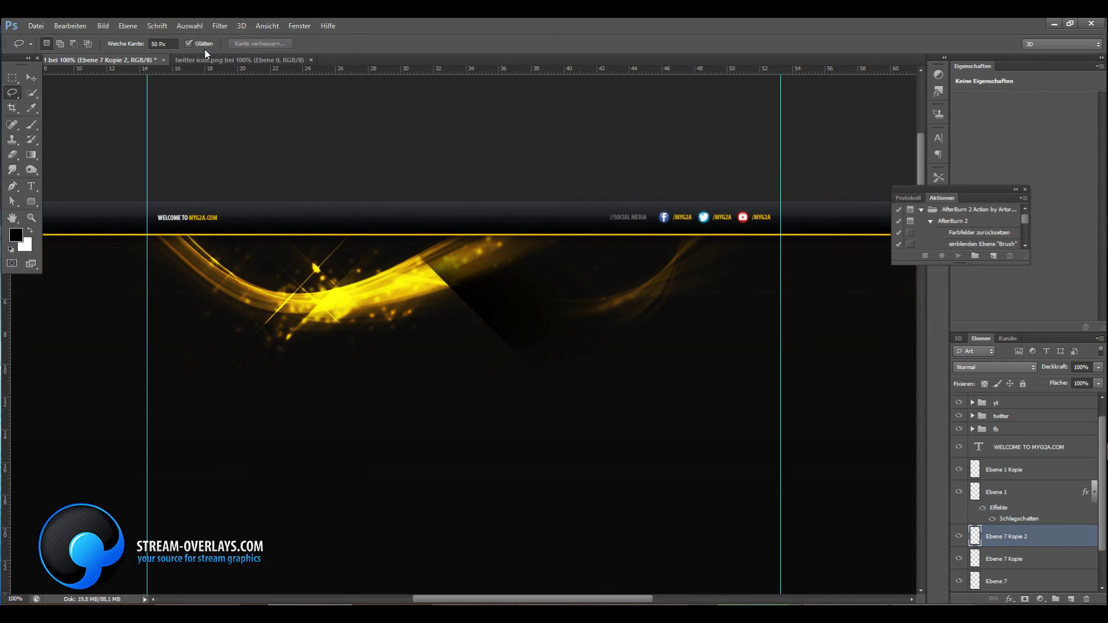